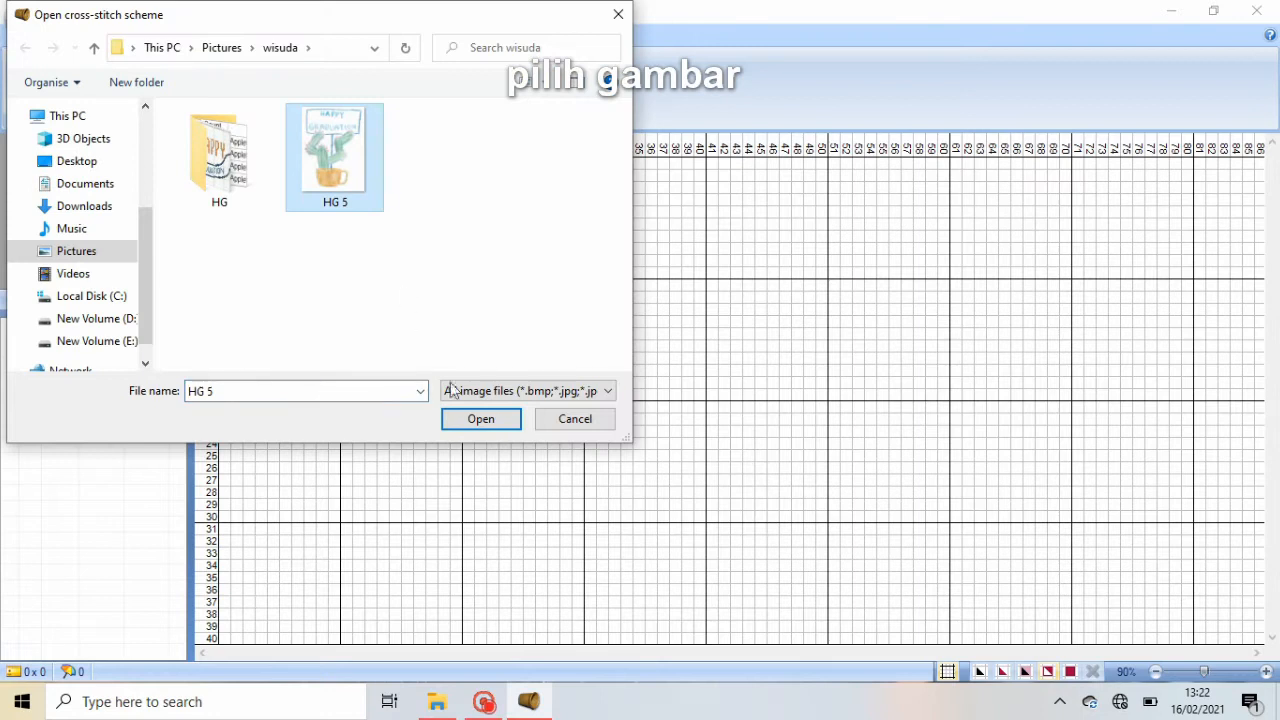
- Import the HG 5 picture at 56 by 76 stitches, using Appleton Wool threads with a maximum of 10 colors
click(464, 418)
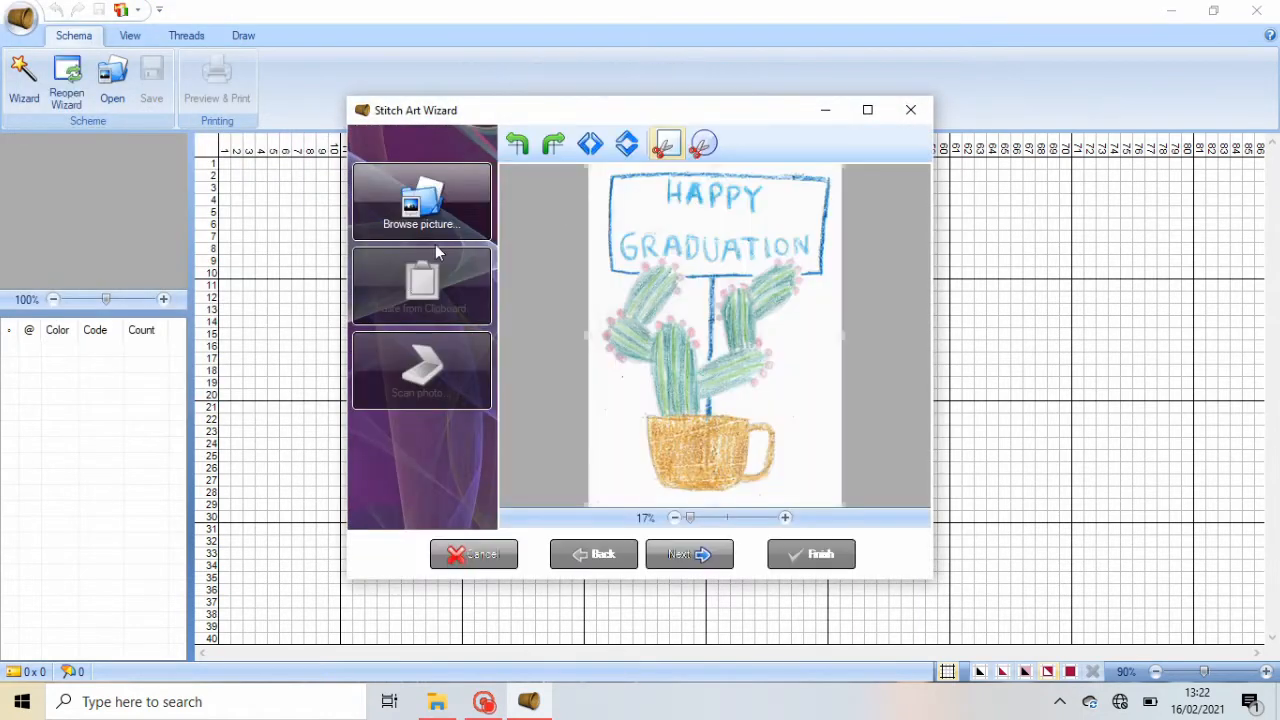
click(689, 554)
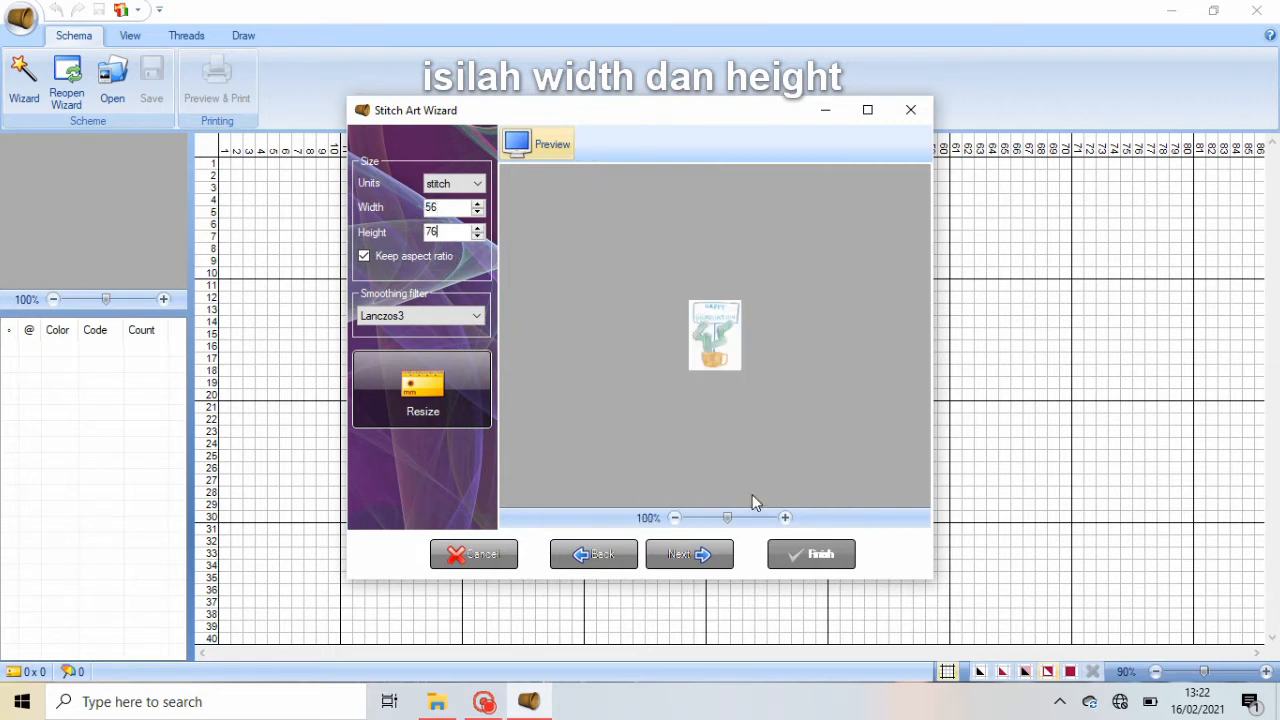
click(711, 555)
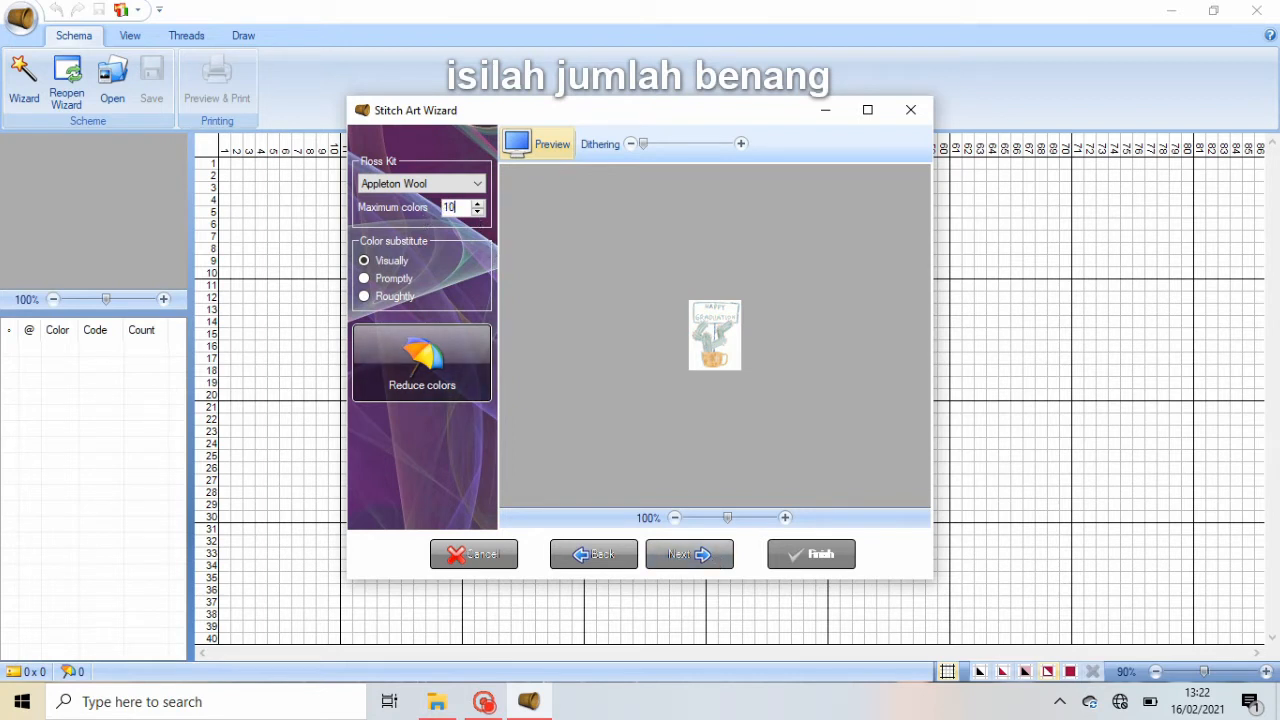
click(707, 562)
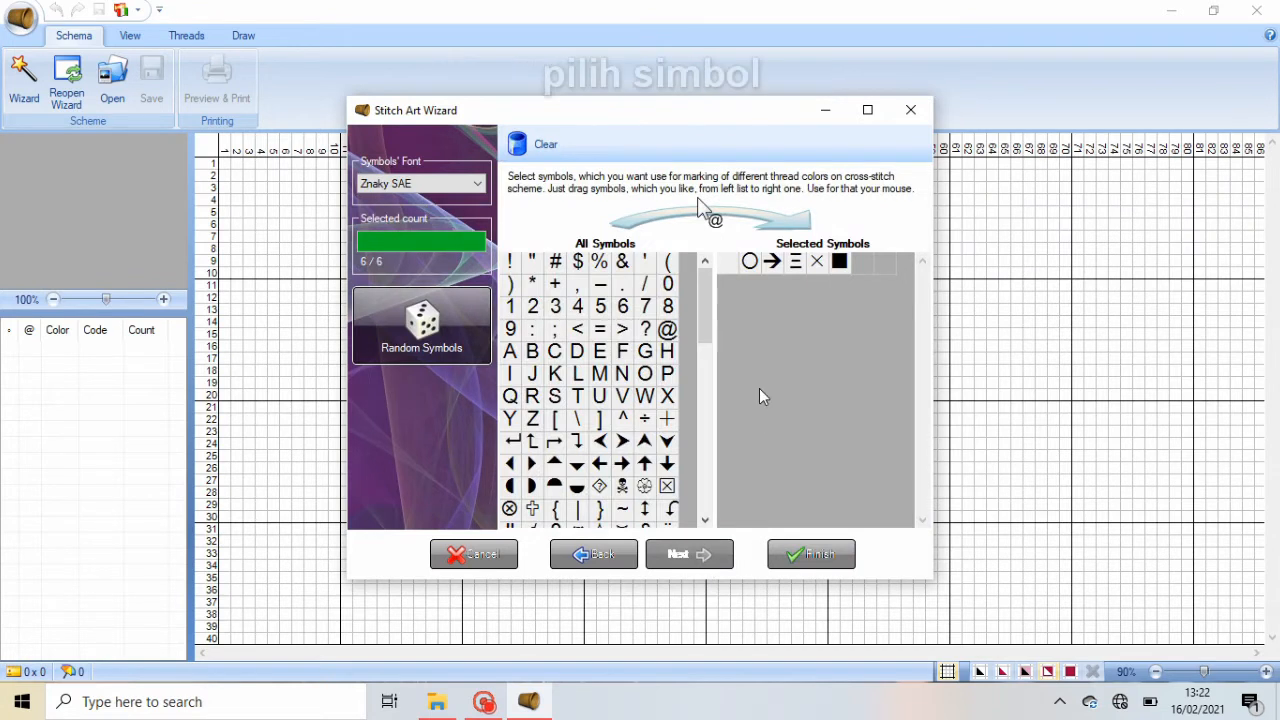
- Remove all the preselected non-blank symbols from the wizard's selected symbols
drag(624, 389, 624, 392)
drag(753, 262, 607, 354)
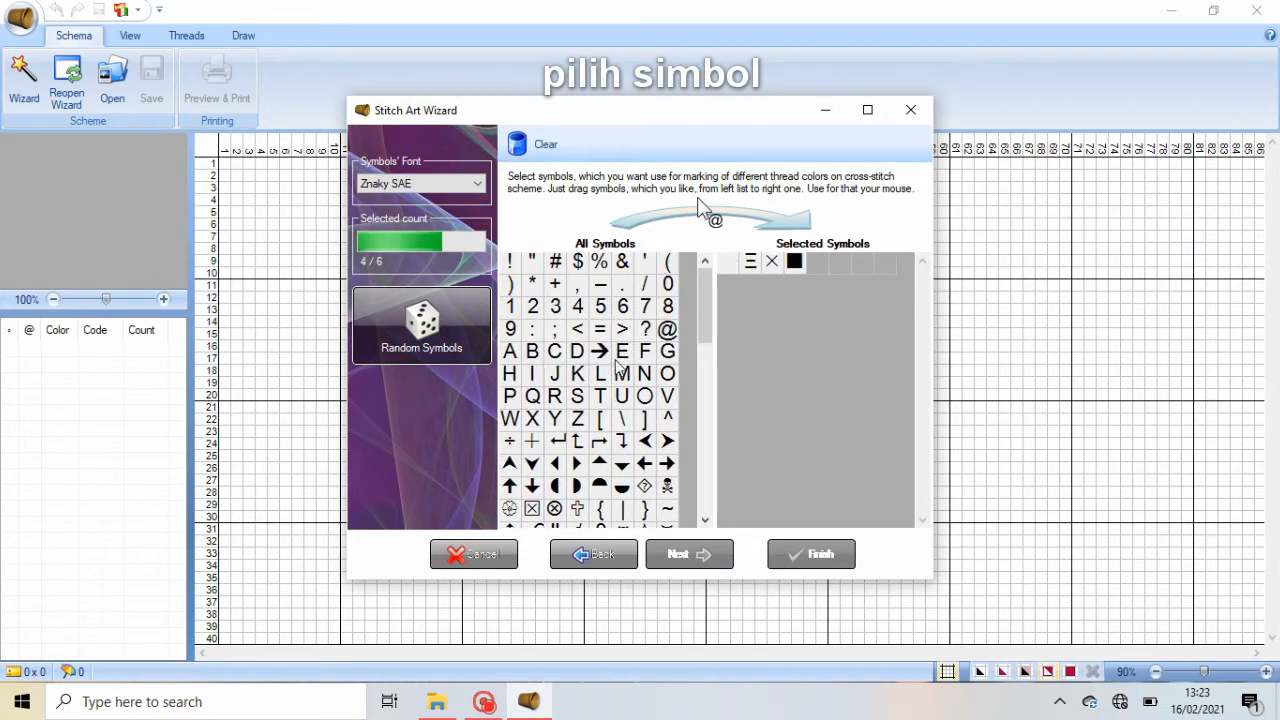
drag(752, 262, 624, 432)
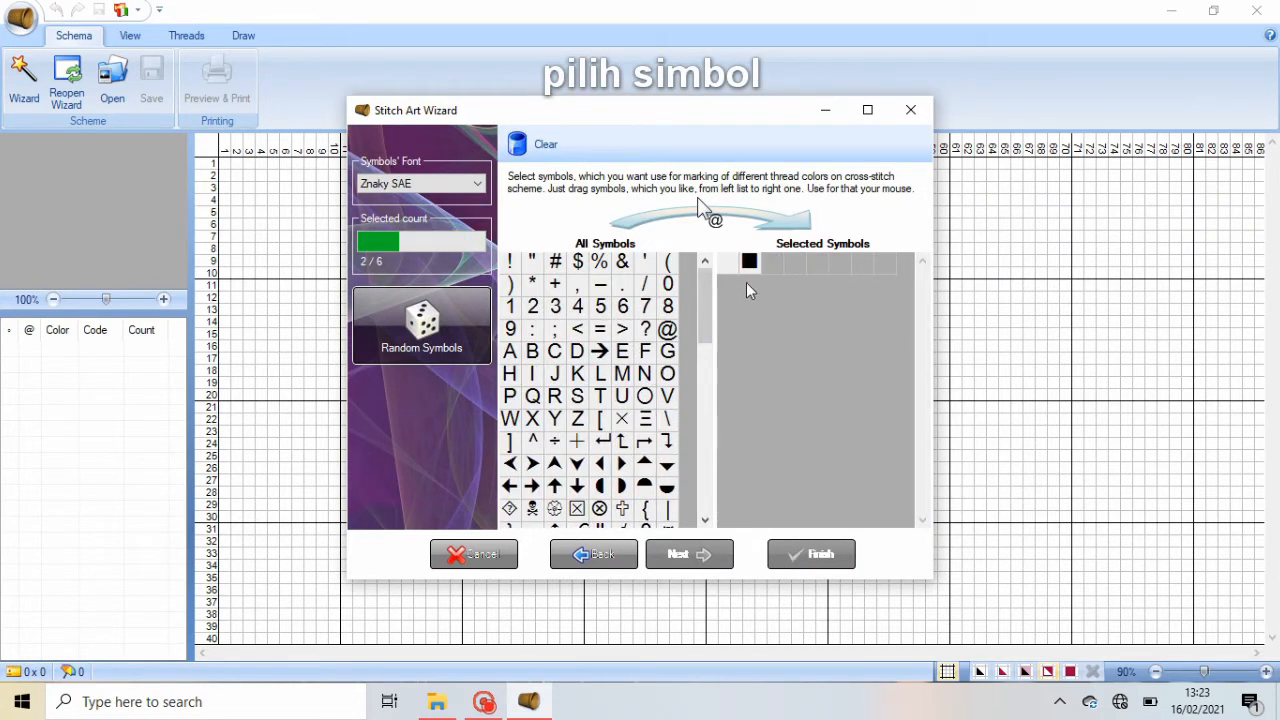
drag(750, 262, 622, 424)
- Choose the letters A, B, C, D and E as thread symbols and generate the cross-stitch scheme
drag(510, 352, 818, 303)
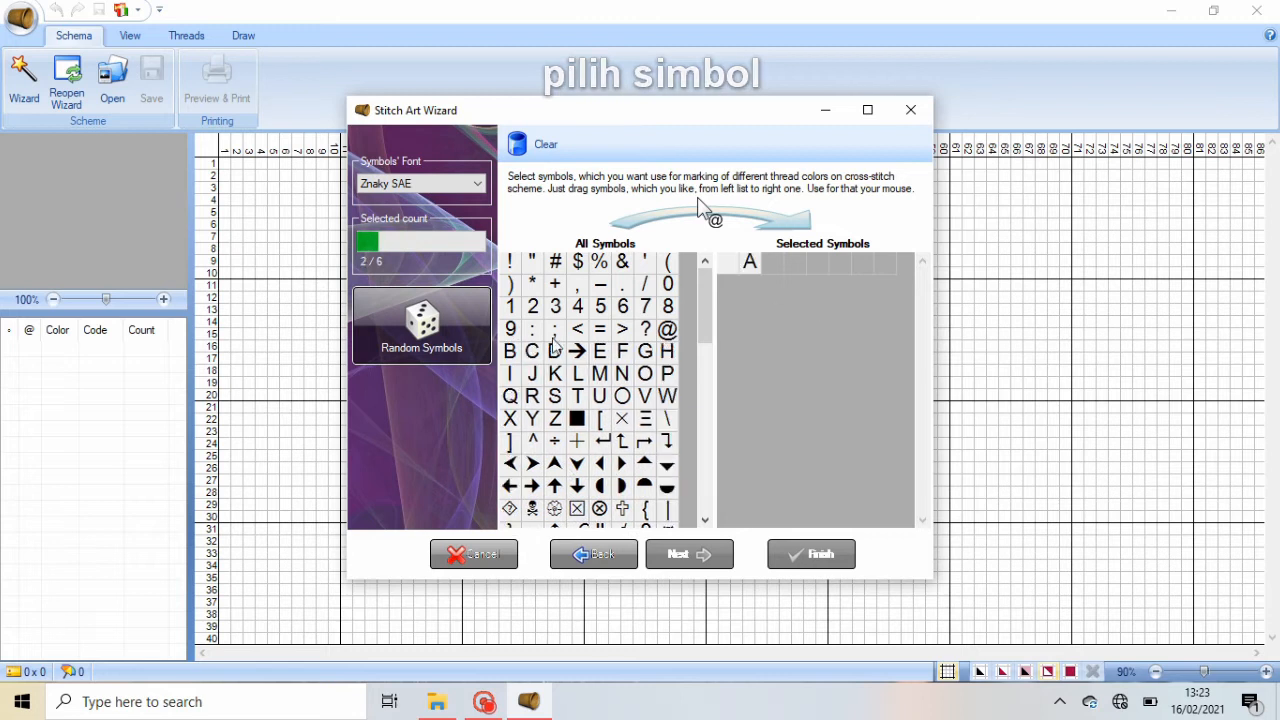
drag(510, 352, 763, 351)
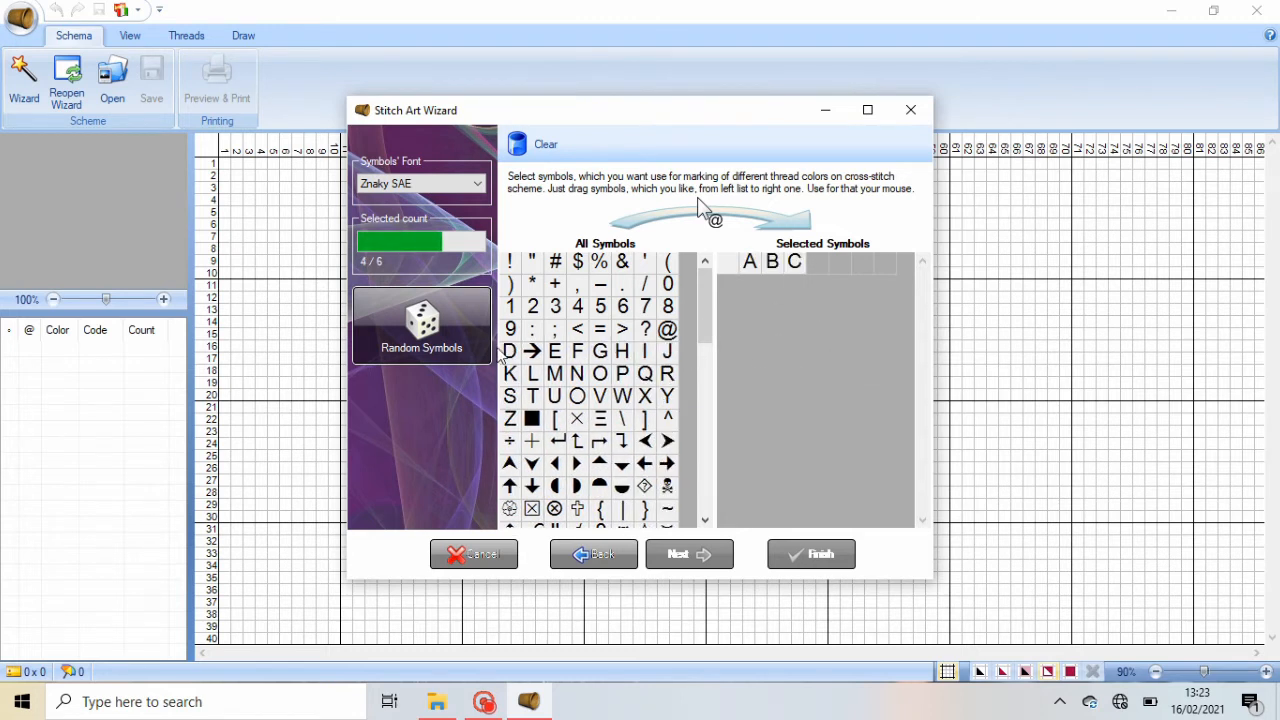
drag(510, 352, 766, 360)
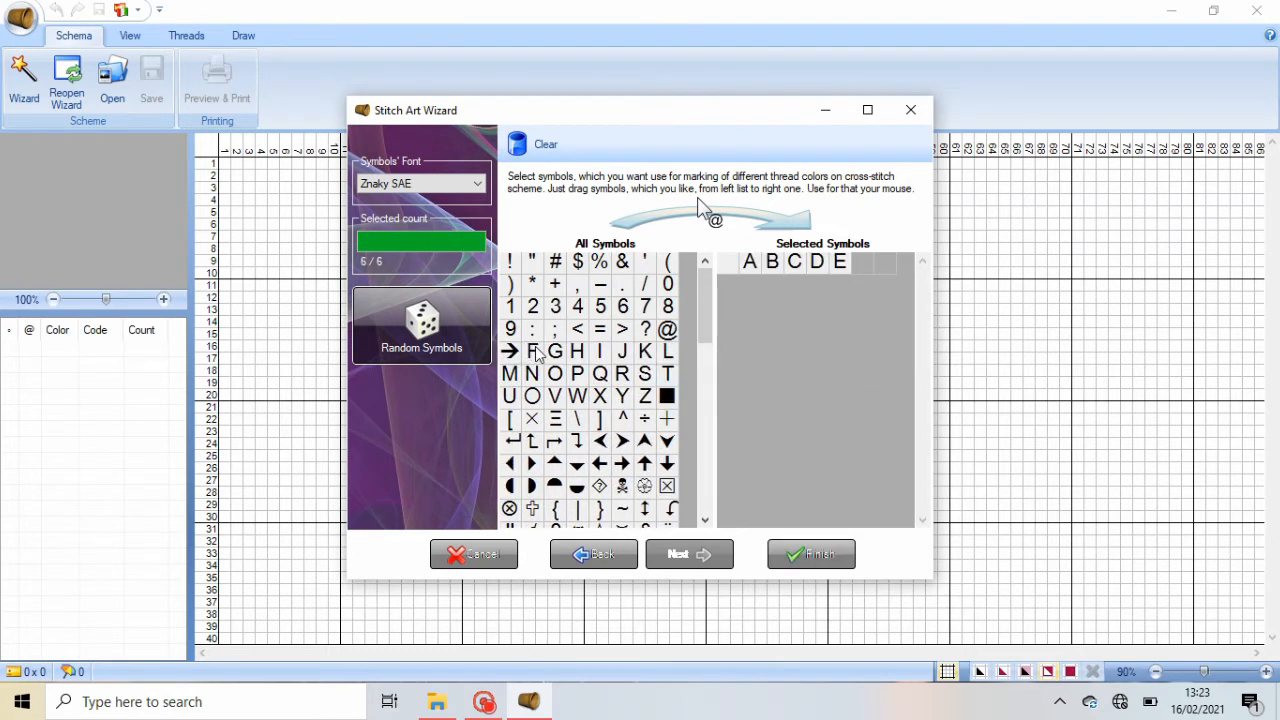
click(812, 554)
- Pencil in thread 984 stitches to even out the cup's left side and the left end of its base
scroll(1272, 500, down, 10)
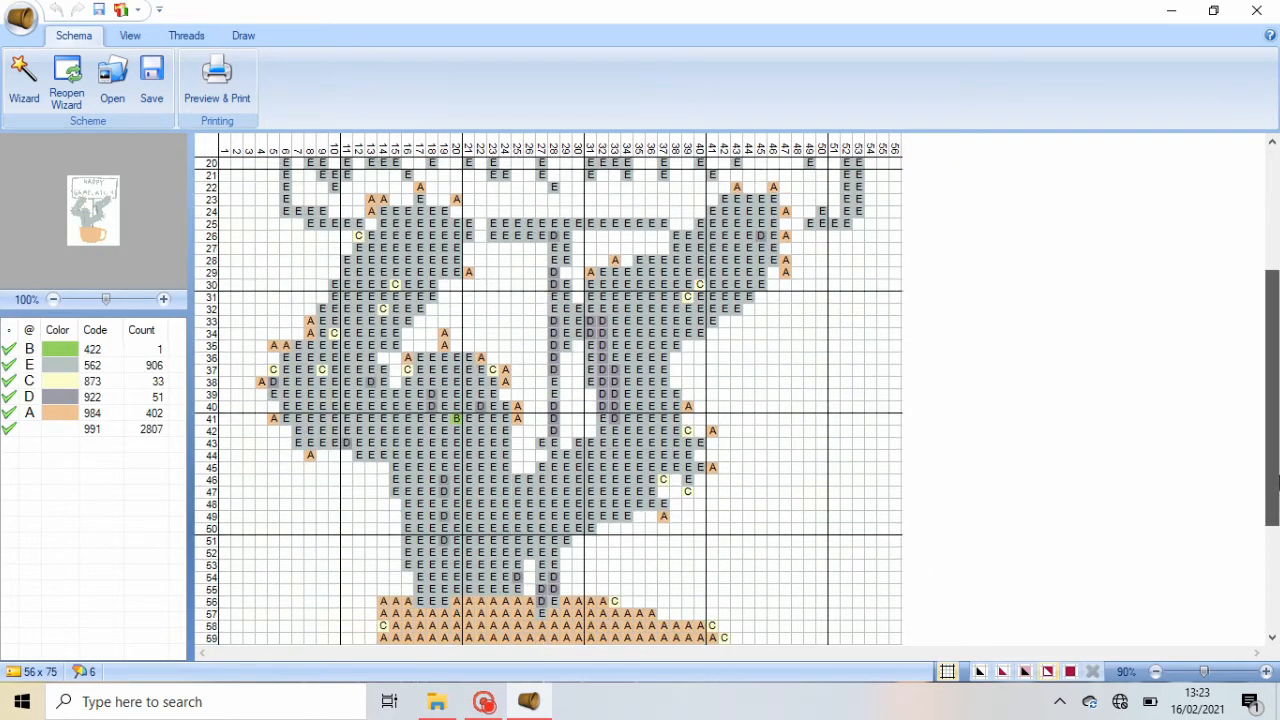
mouse_move(1276, 570)
mouse_down()
mouse_move(1277, 425)
mouse_move(1277, 545)
mouse_up()
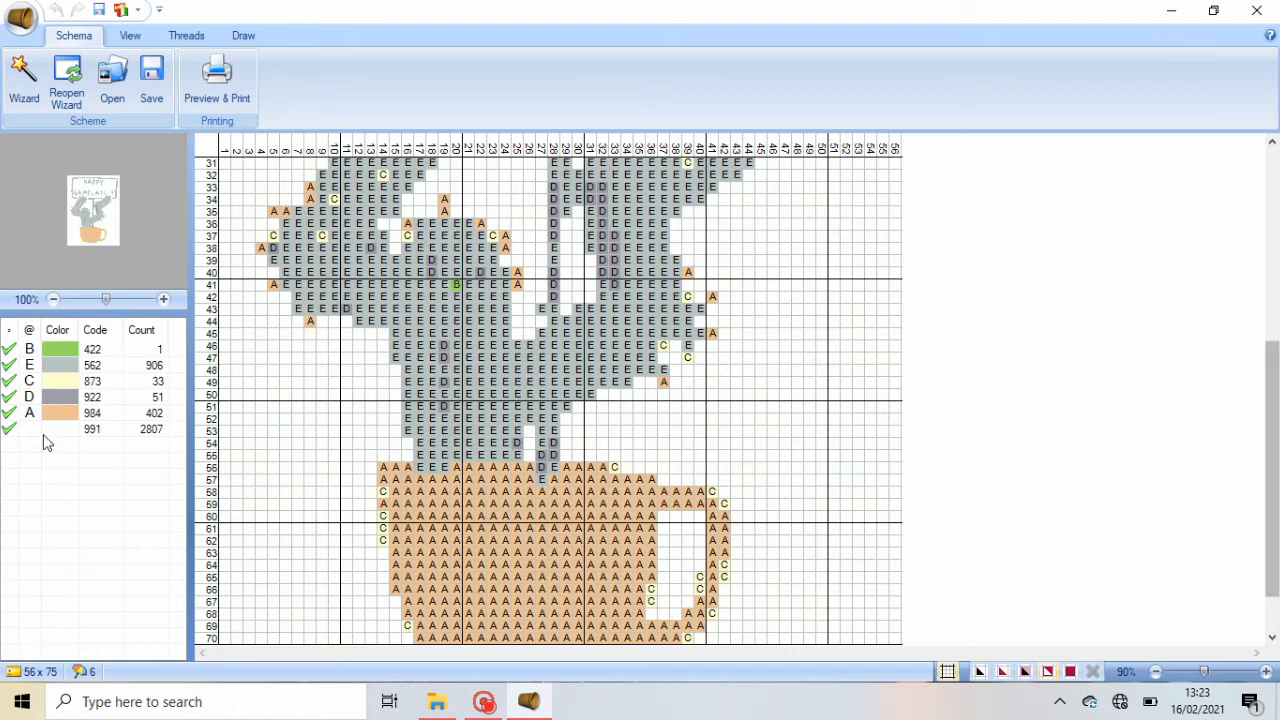
click(84, 370)
drag(1273, 470, 1273, 502)
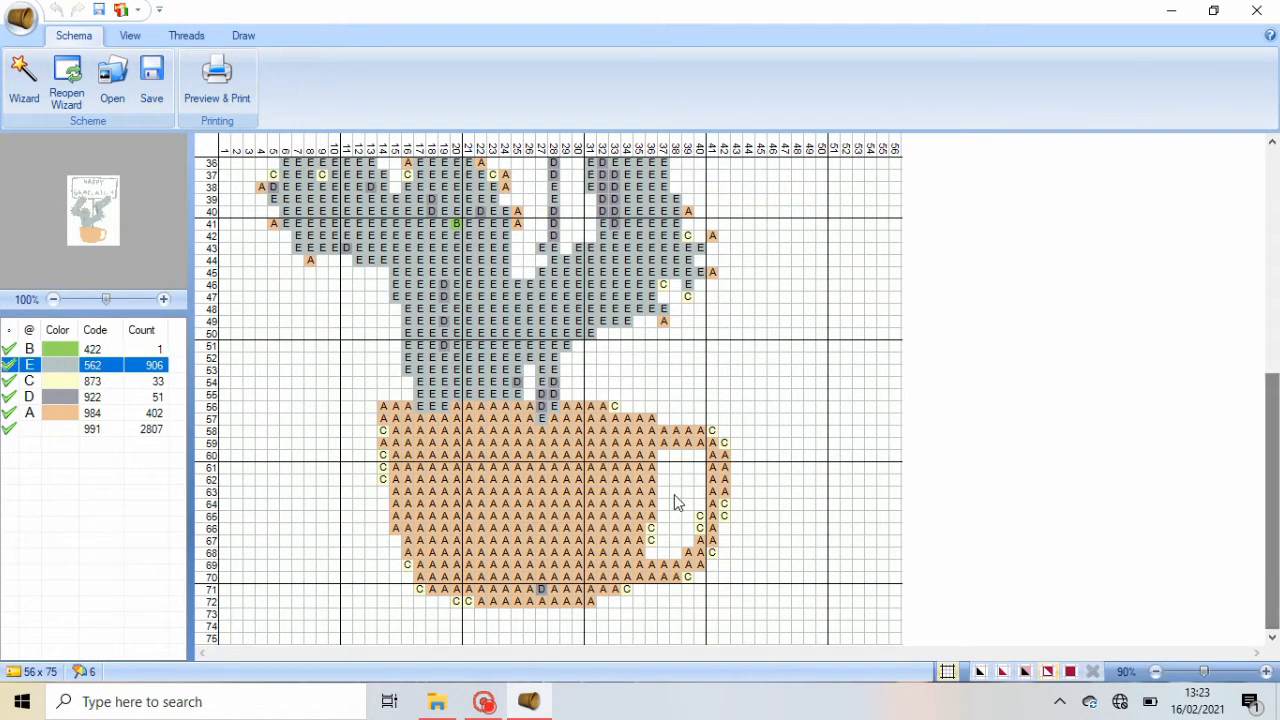
click(120, 413)
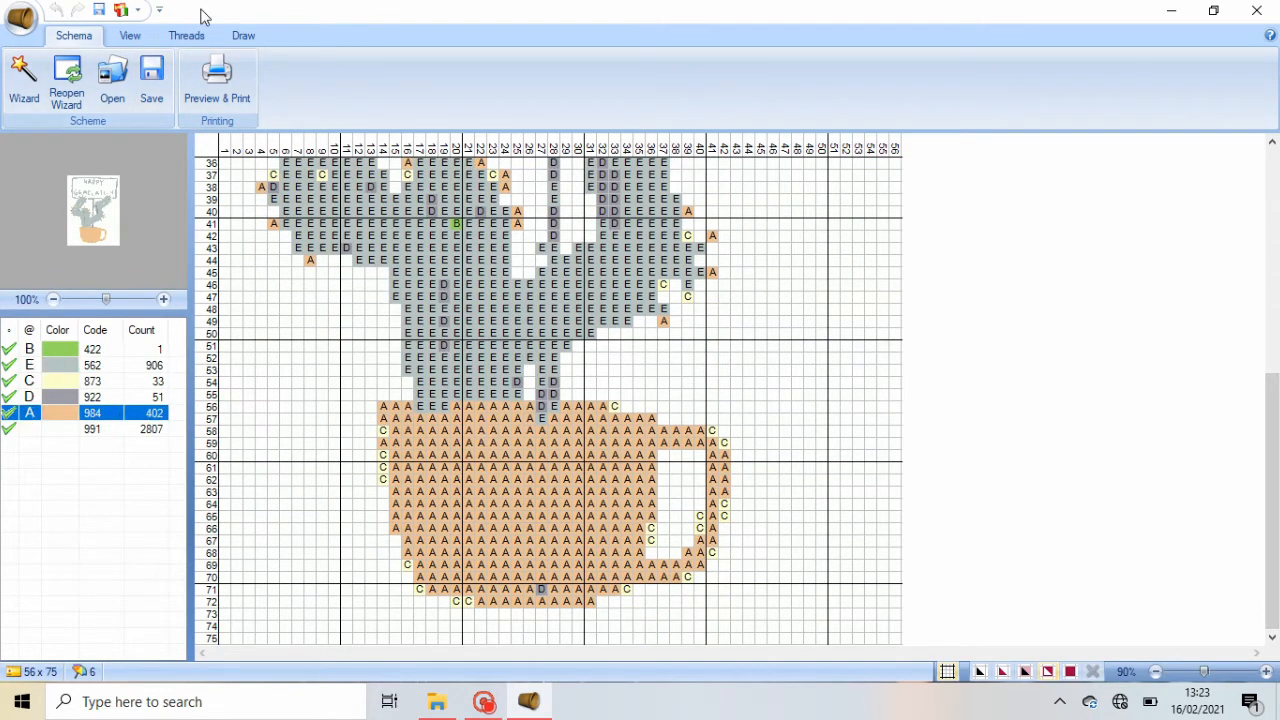
click(243, 35)
click(152, 75)
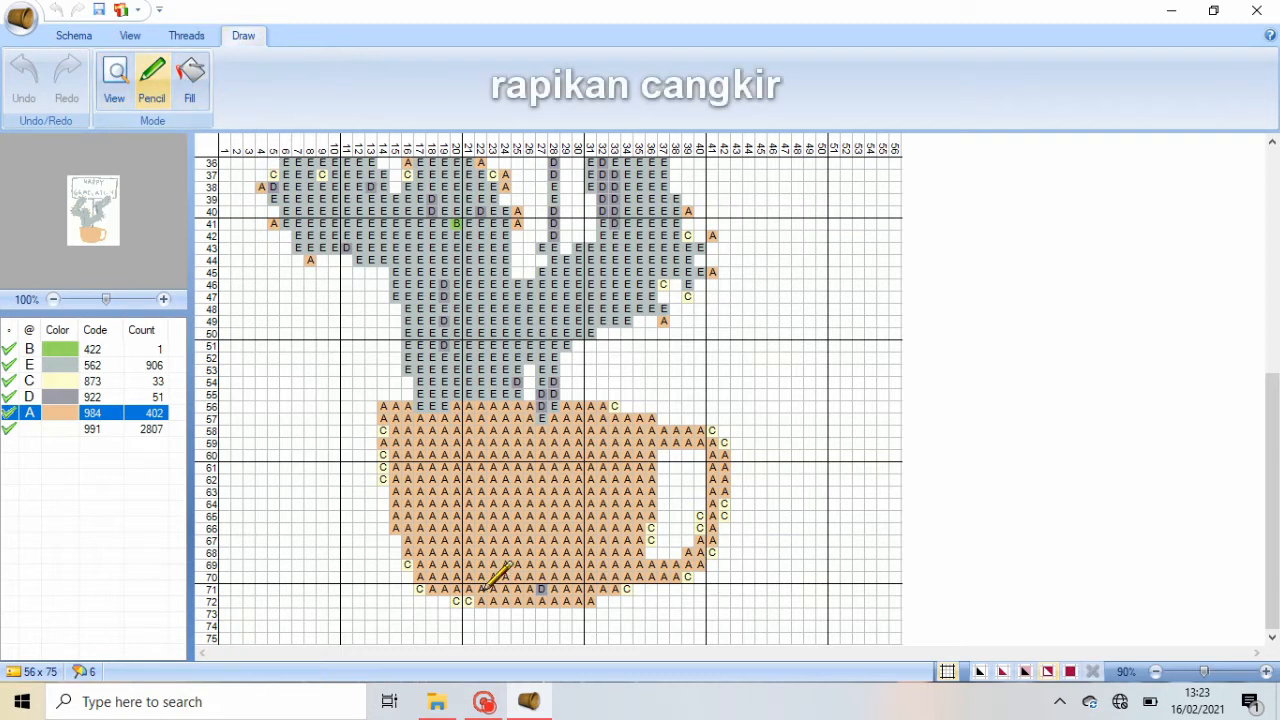
drag(467, 599, 429, 595)
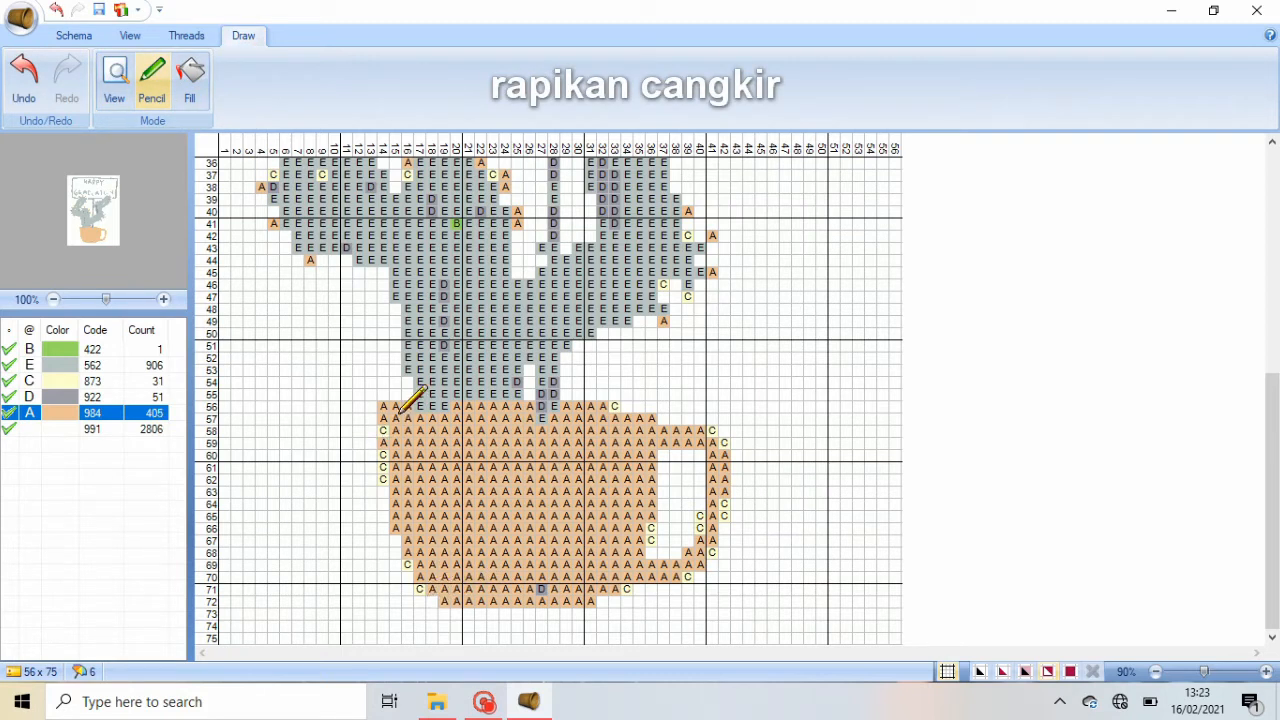
mouse_move(396, 421)
mouse_down()
mouse_move(383, 429)
mouse_move(380, 491)
mouse_move(424, 596)
mouse_move(614, 552)
mouse_up()
- Clear stray stitches around the cup's handle with thread 991, and fill the right rim and odd stitches inside the cup with thread 984
click(68, 430)
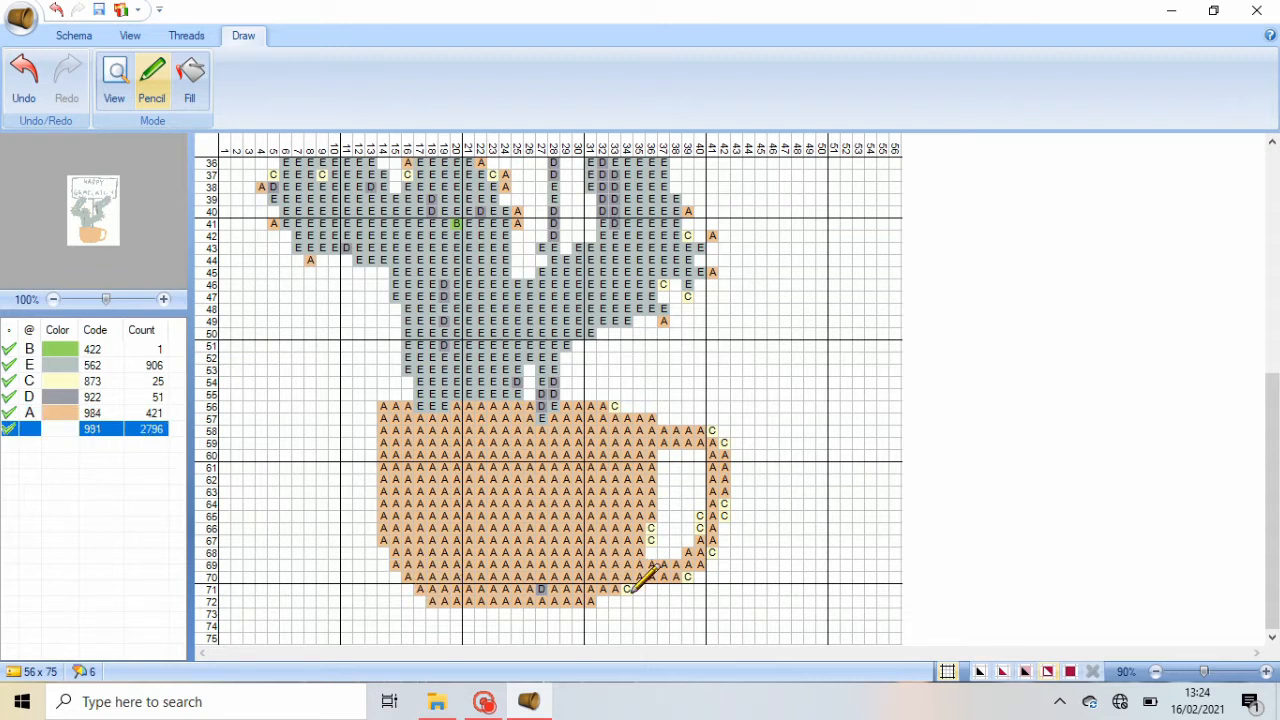
mouse_move(724, 506)
mouse_down()
mouse_move(719, 420)
mouse_move(711, 574)
mouse_move(689, 578)
mouse_move(697, 515)
mouse_up()
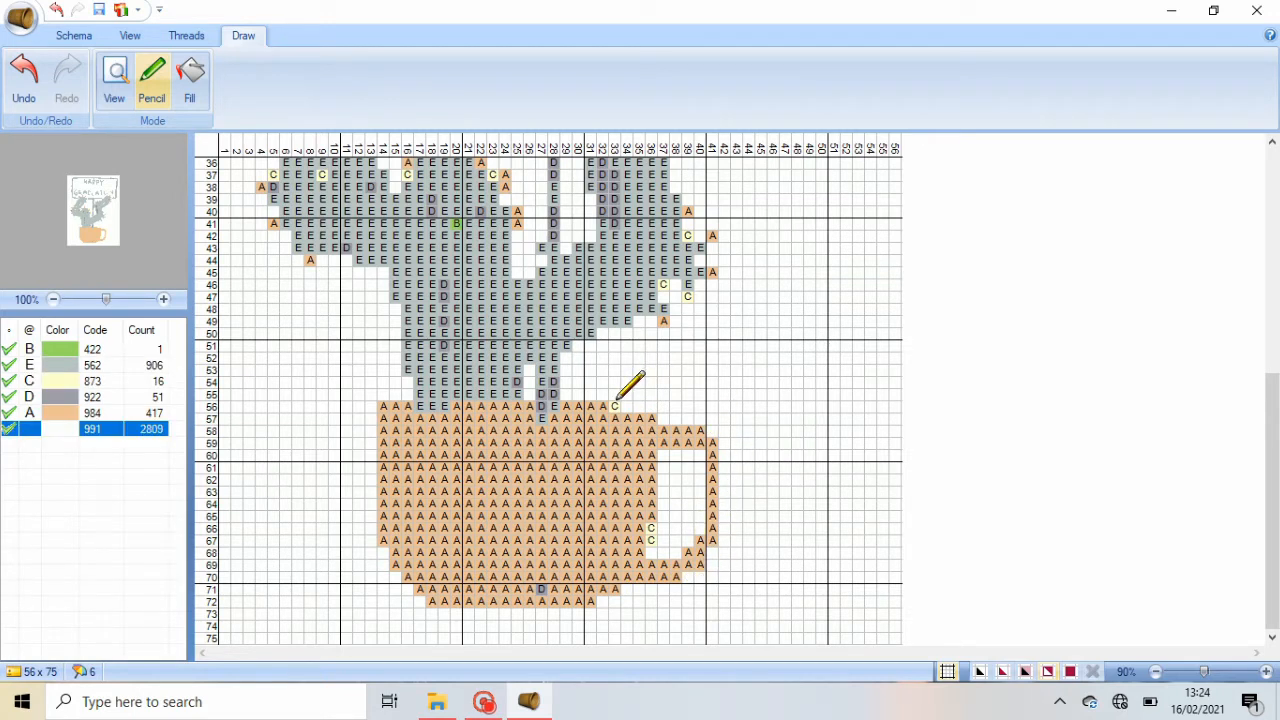
click(100, 412)
mouse_move(613, 404)
mouse_down()
mouse_move(652, 406)
mouse_move(651, 543)
mouse_up()
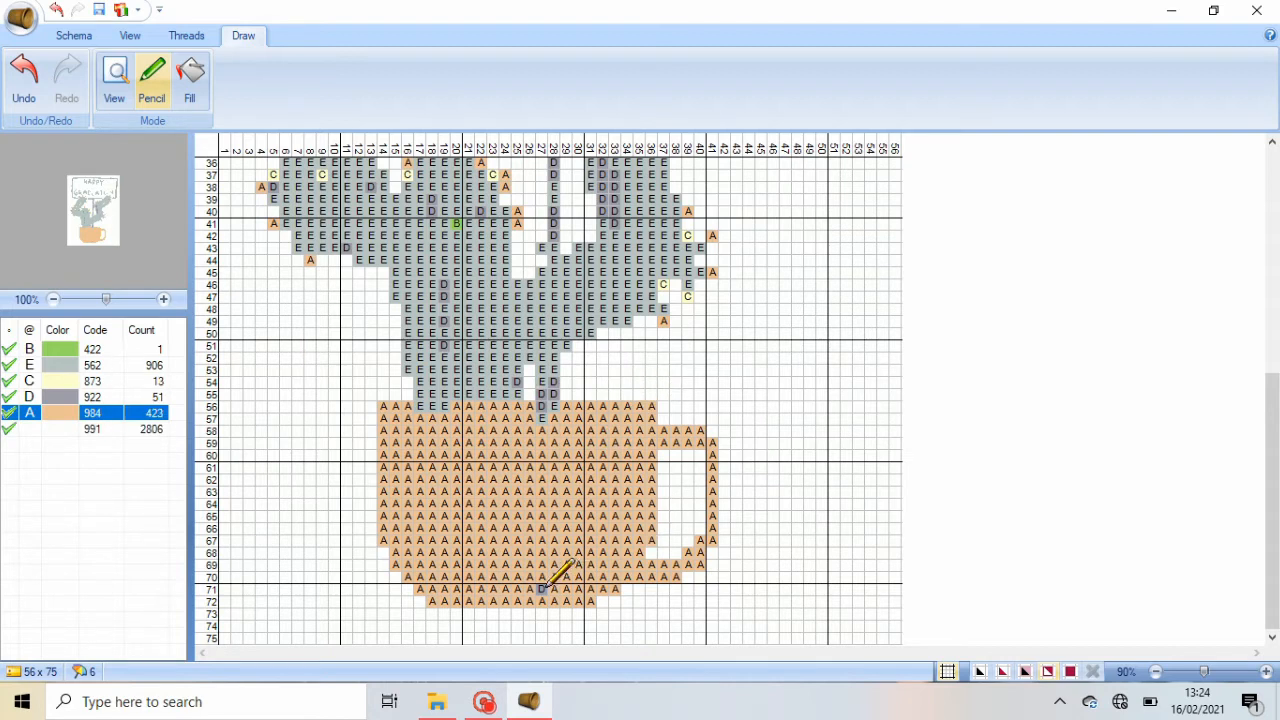
click(651, 553)
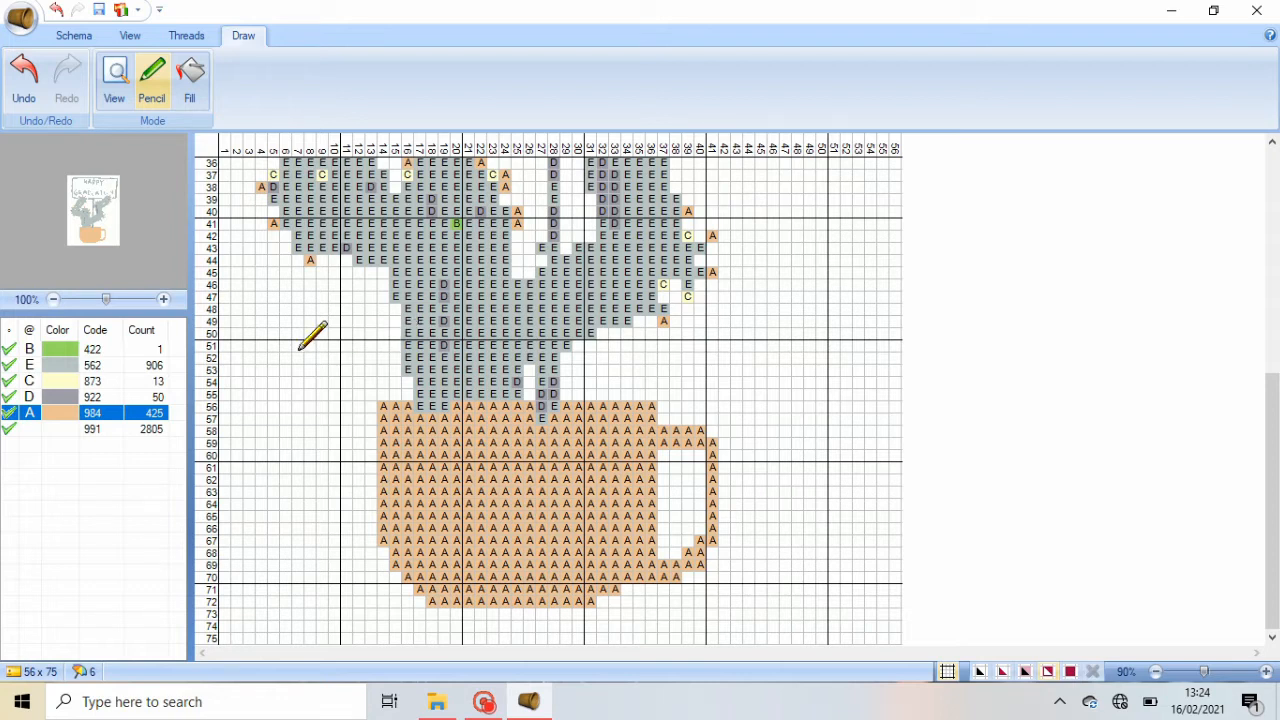
click(63, 433)
click(641, 577)
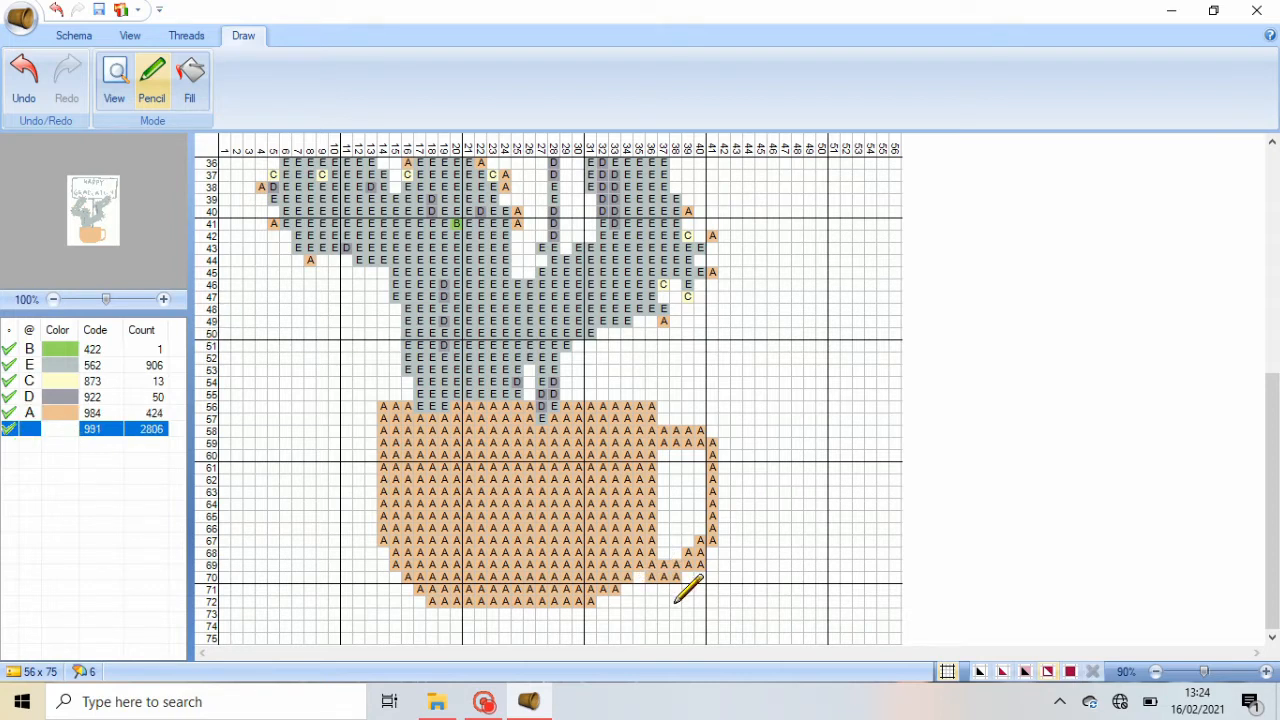
click(56, 12)
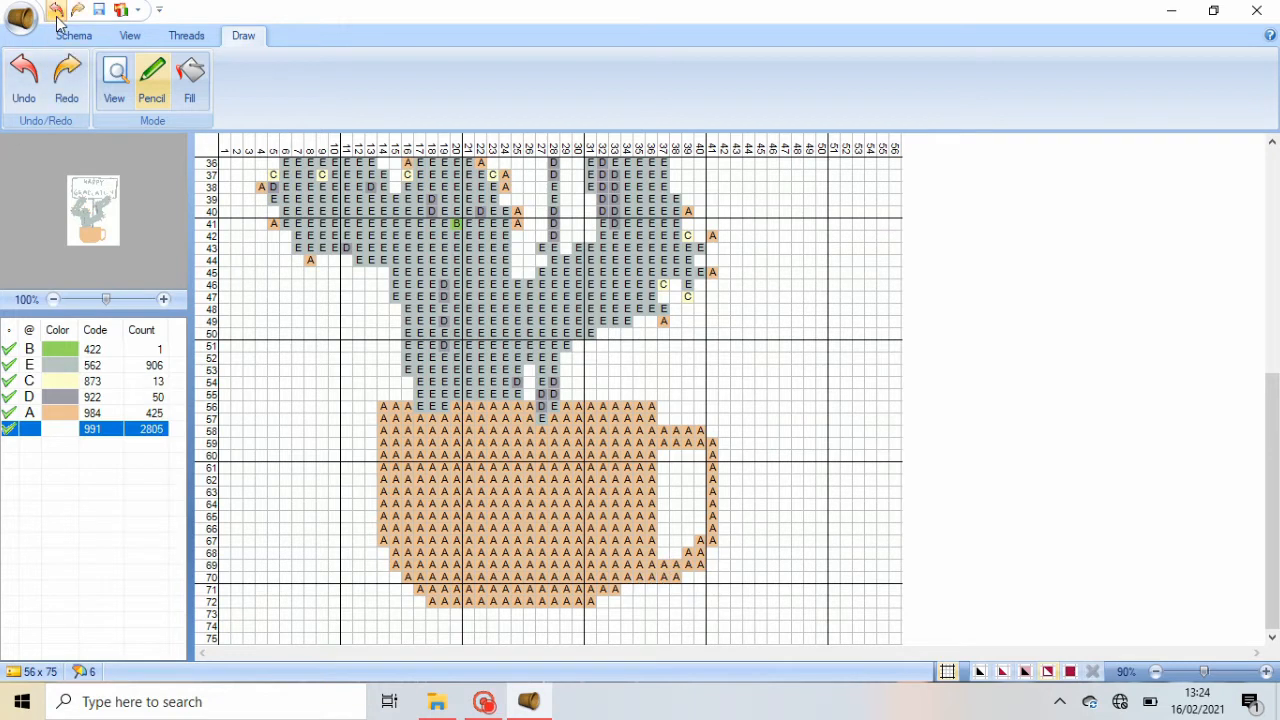
- Extend the right end of the cup's base in rows 71 and 72 by two thread 984 stitches each
click(30, 413)
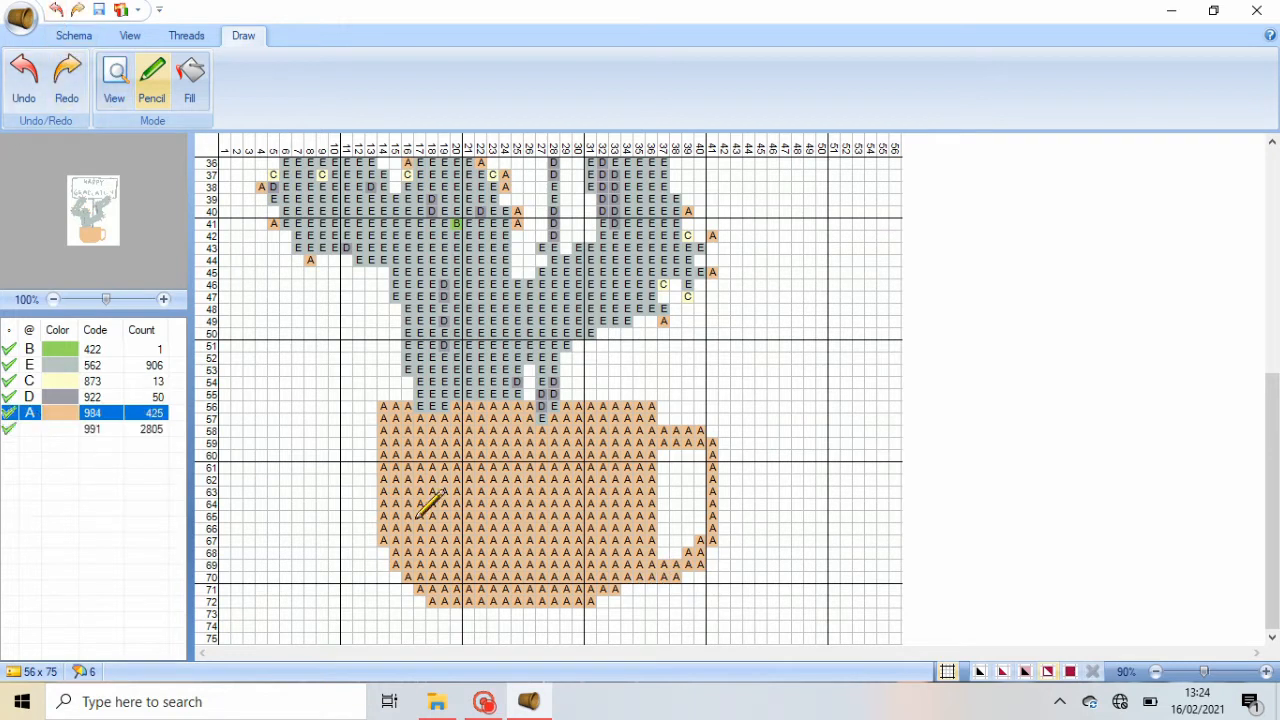
click(627, 590)
click(639, 590)
click(602, 602)
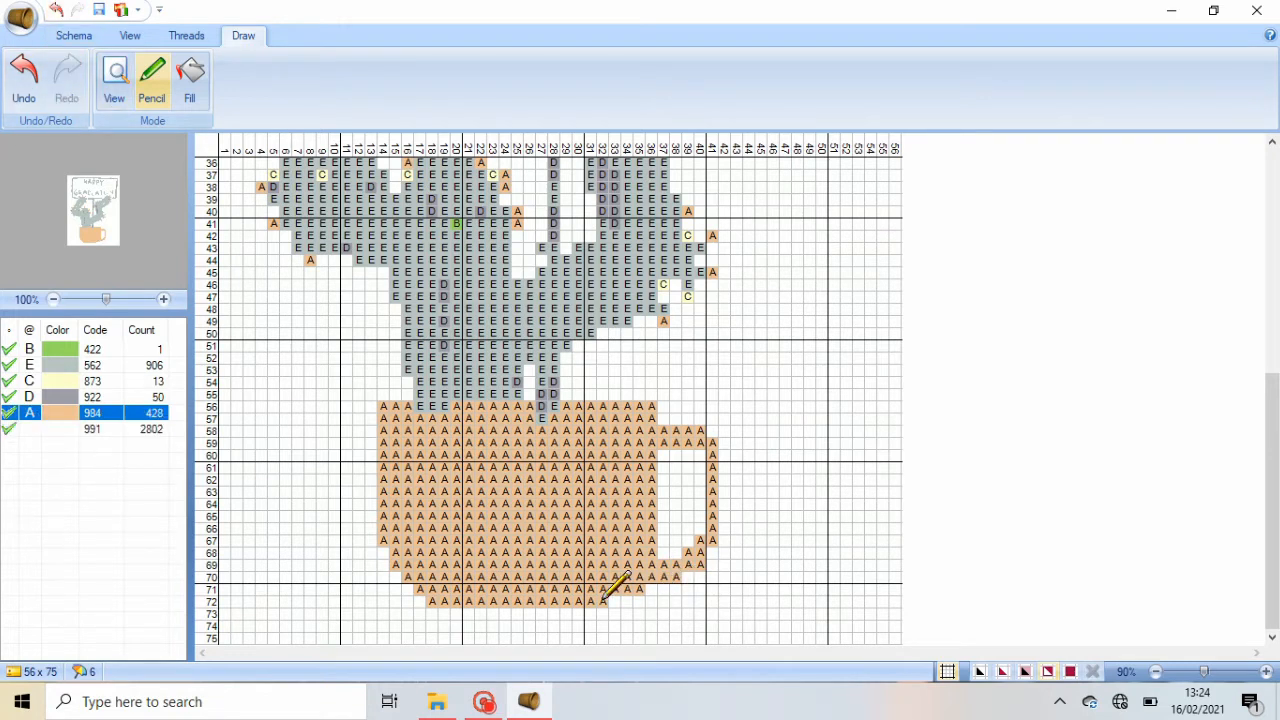
click(614, 601)
- Replace the cup's thread color 984 with Appleton 972
click(186, 35)
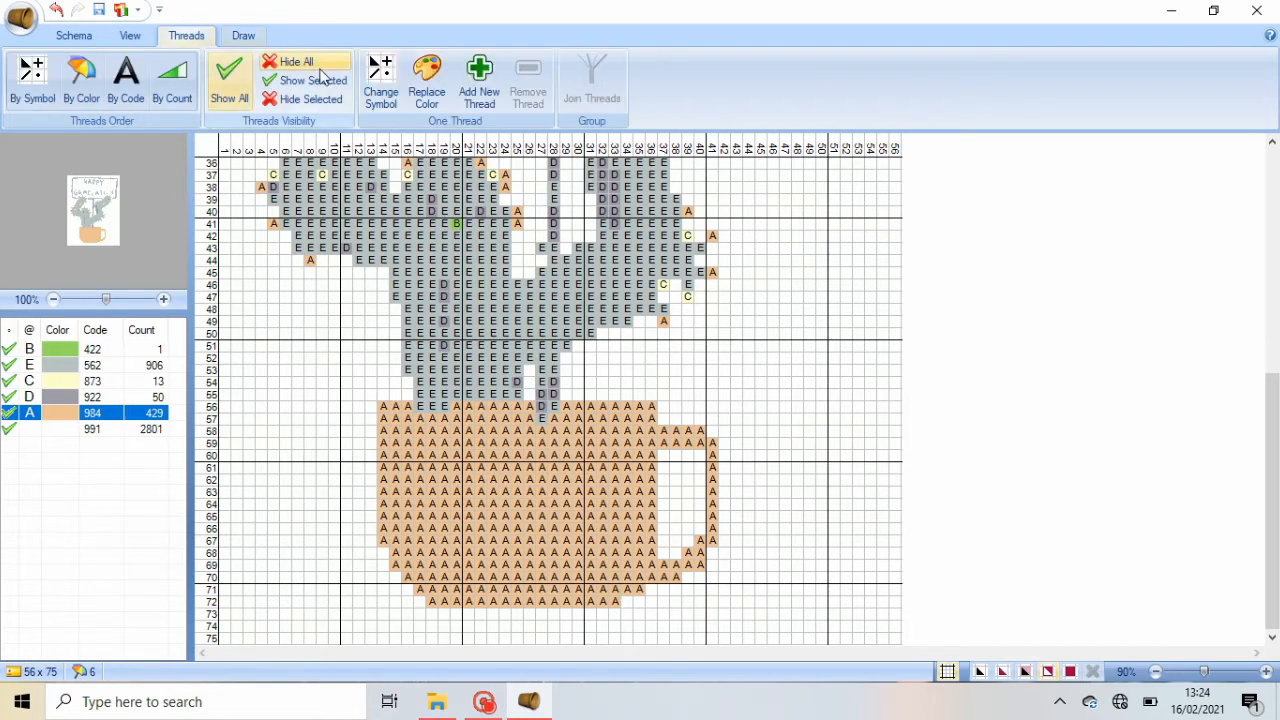
click(427, 80)
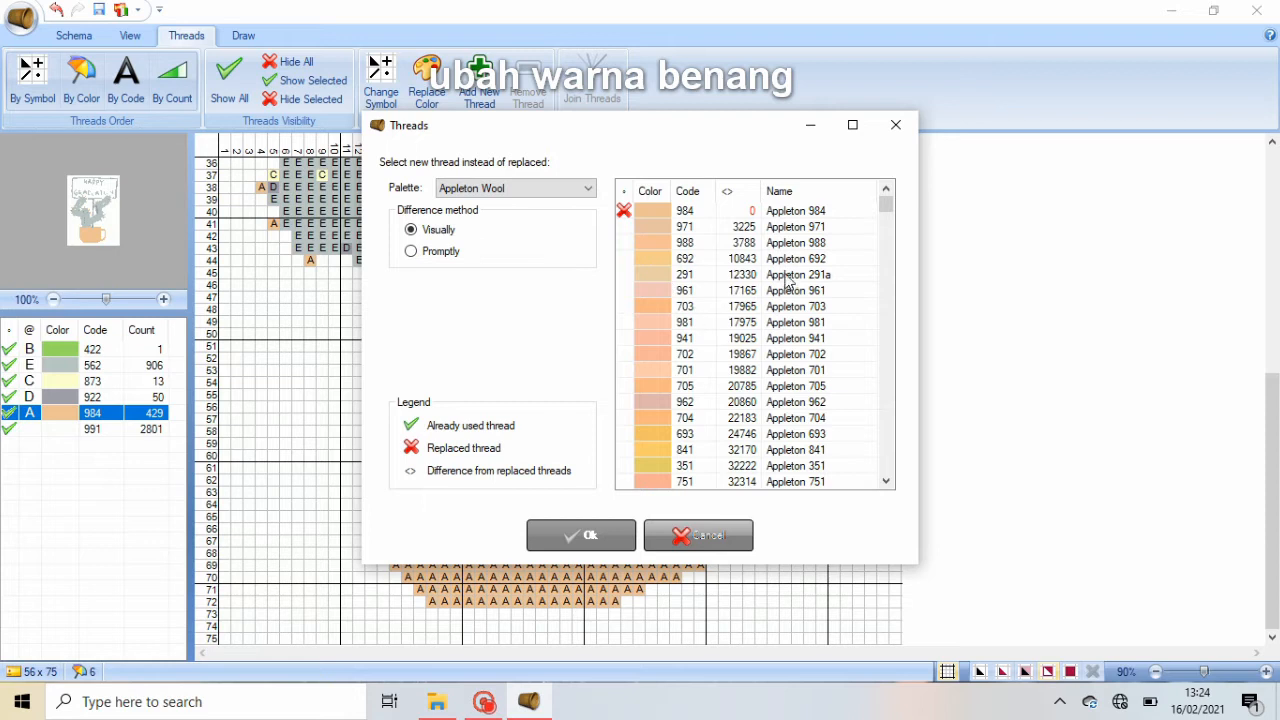
click(699, 260)
drag(886, 200, 890, 215)
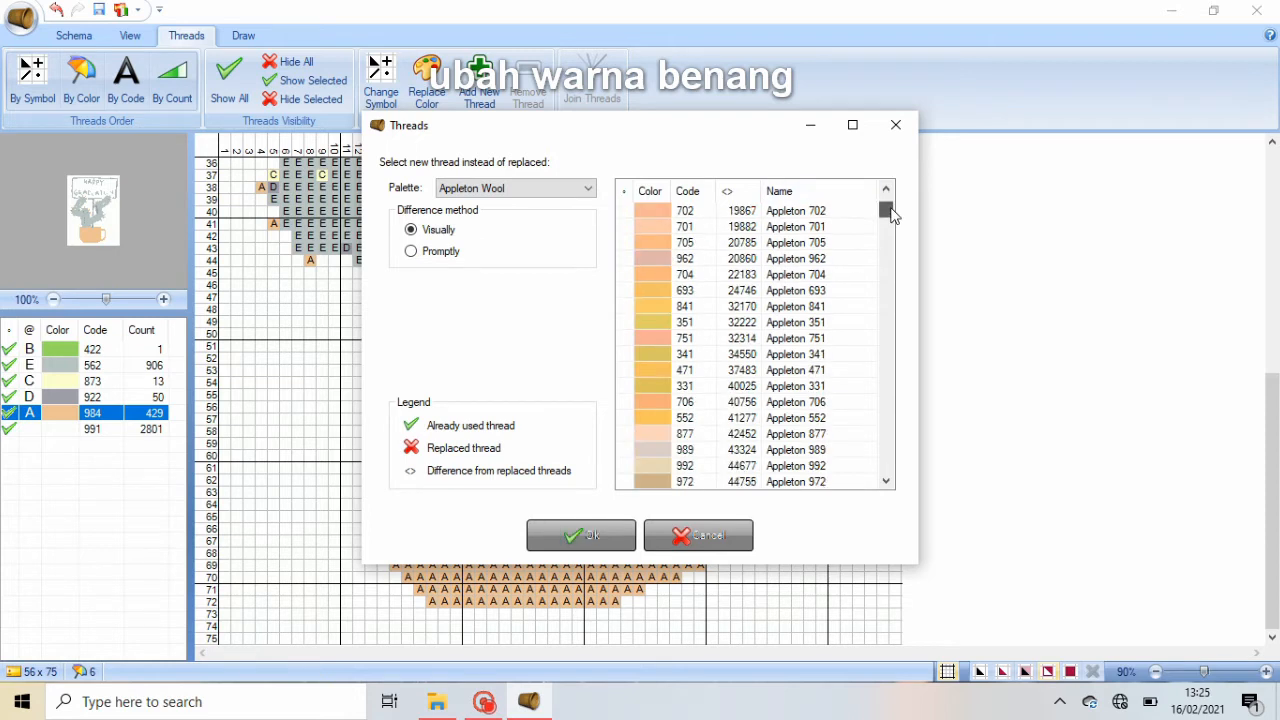
click(725, 483)
click(620, 540)
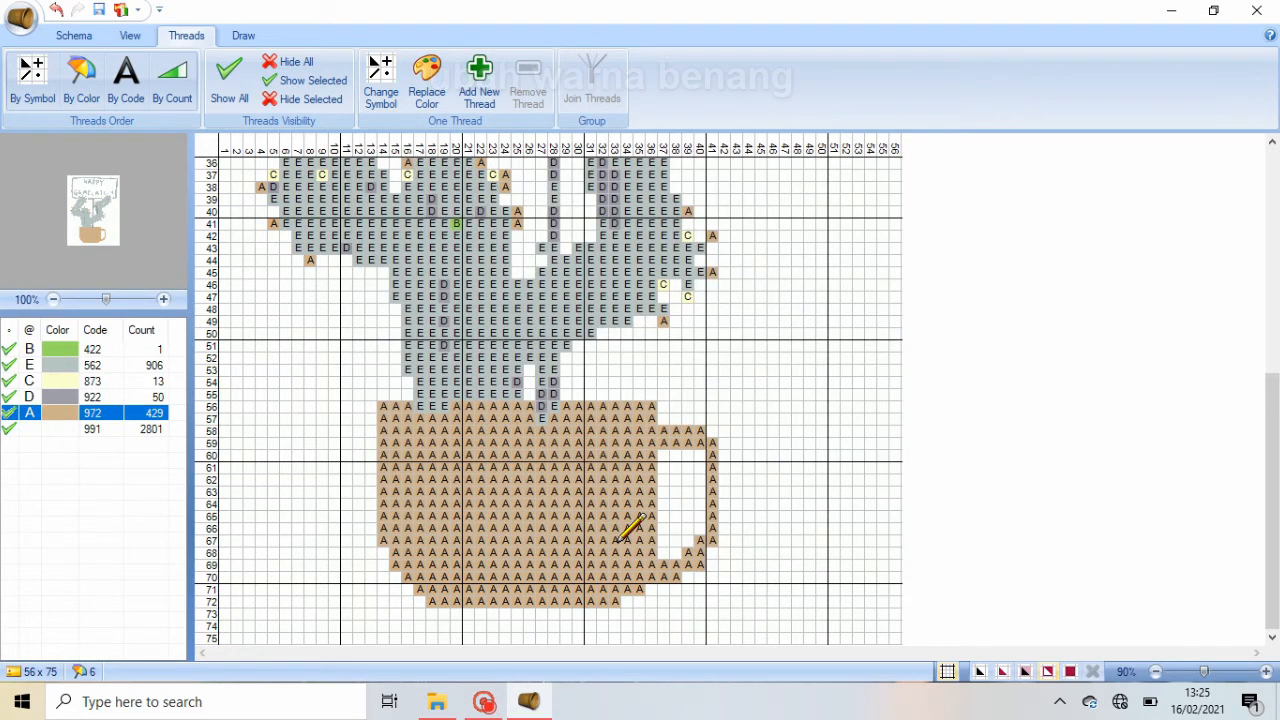
- Replace the cactus's thread color 562 with Appleton 525
scroll(1273, 500, up, 2)
scroll(1273, 500, up, 2)
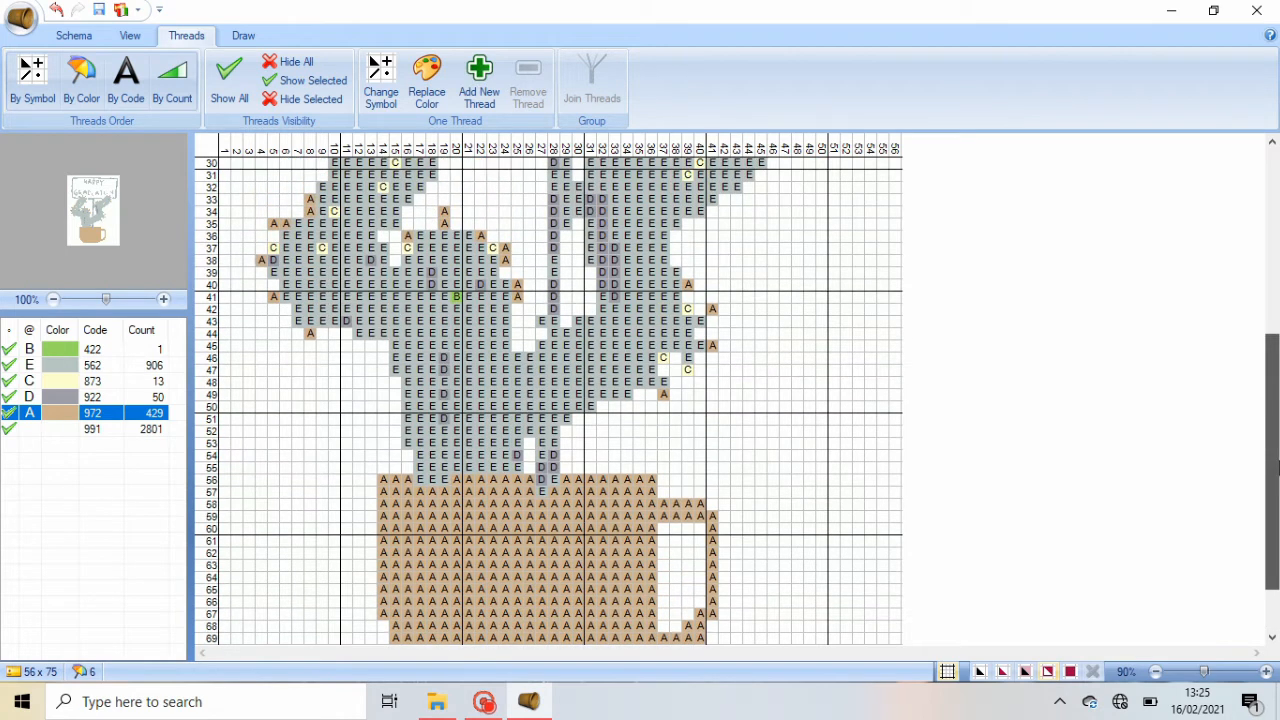
click(92, 349)
click(92, 365)
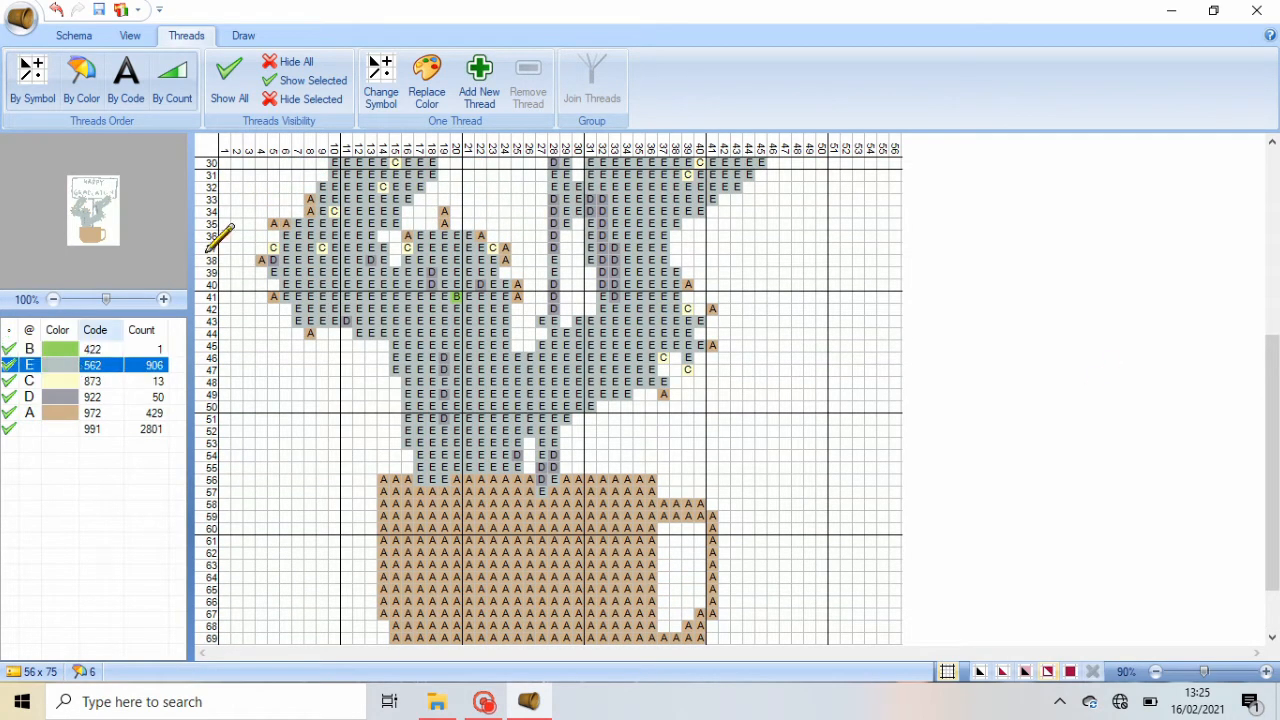
click(428, 90)
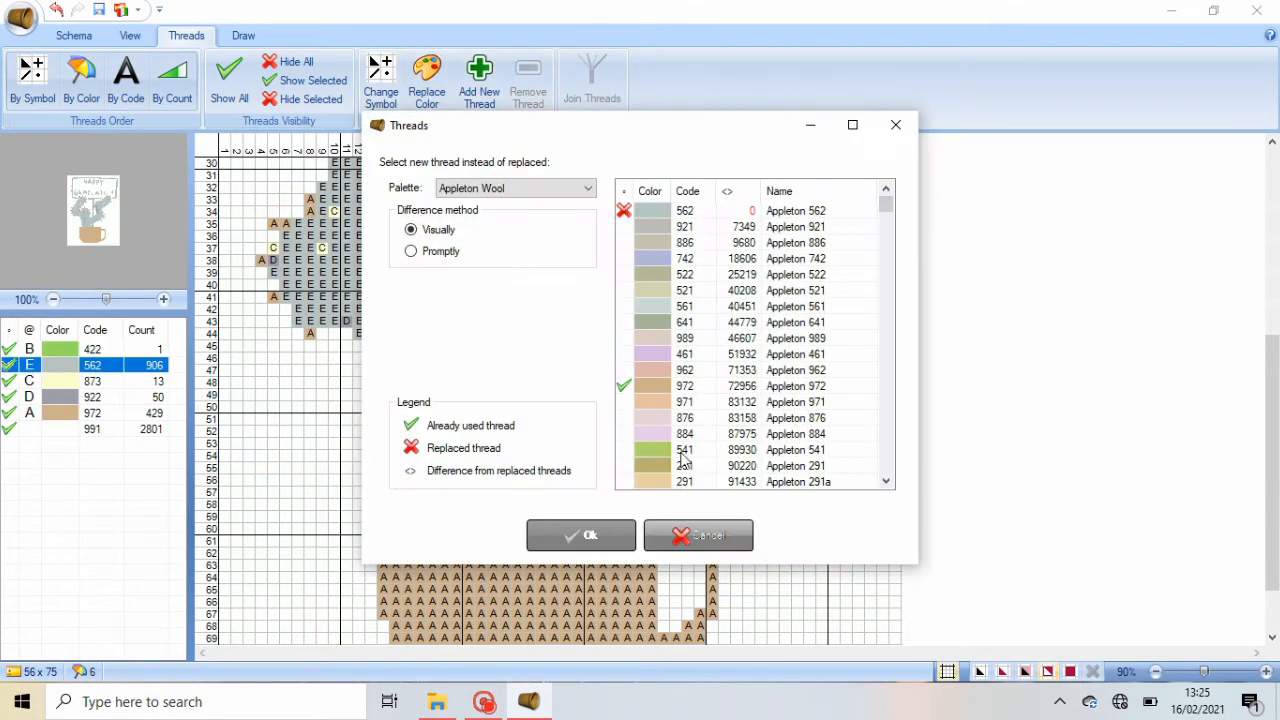
drag(882, 205, 898, 290)
click(730, 434)
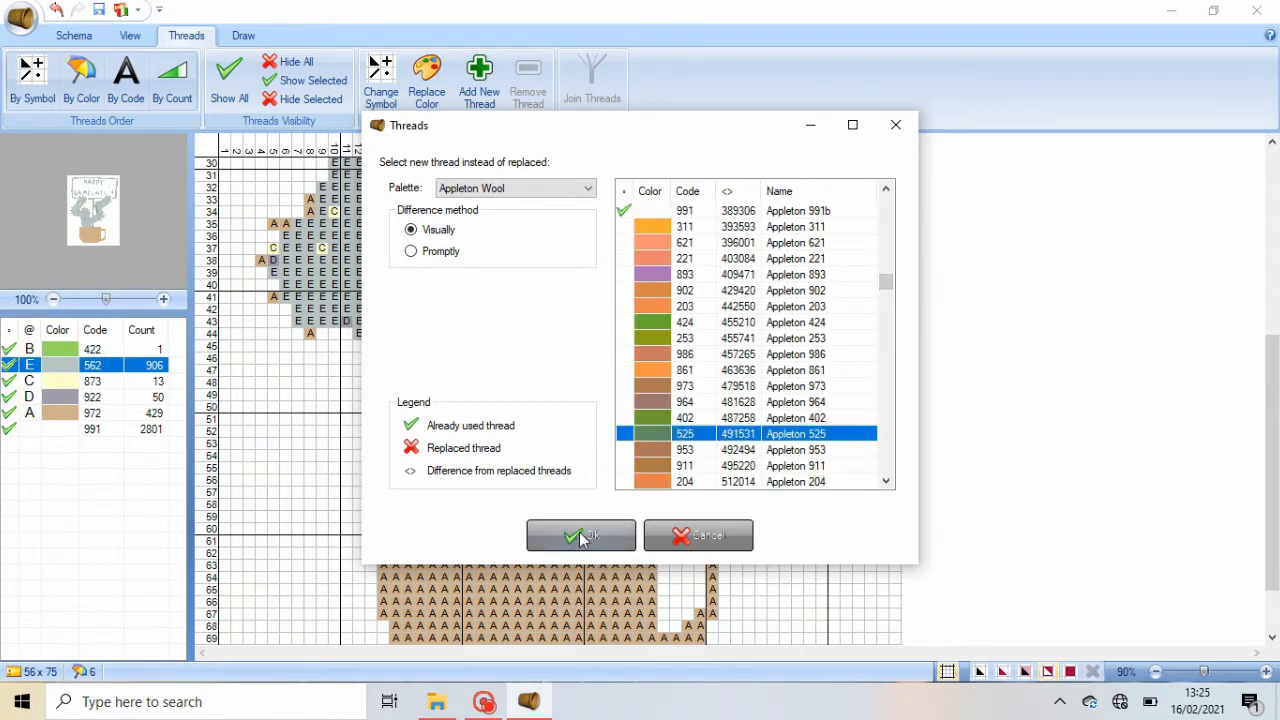
click(578, 535)
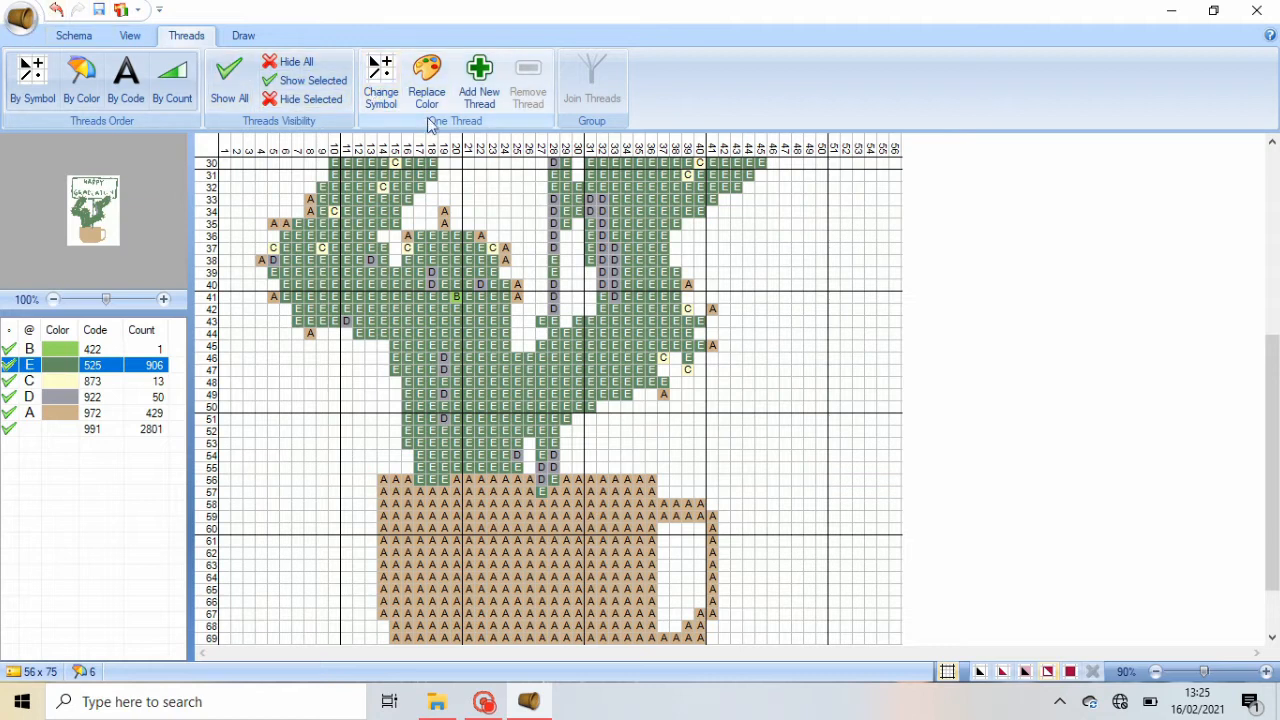
- Replace the cactus's thread color with the darker green Appleton 832
click(430, 86)
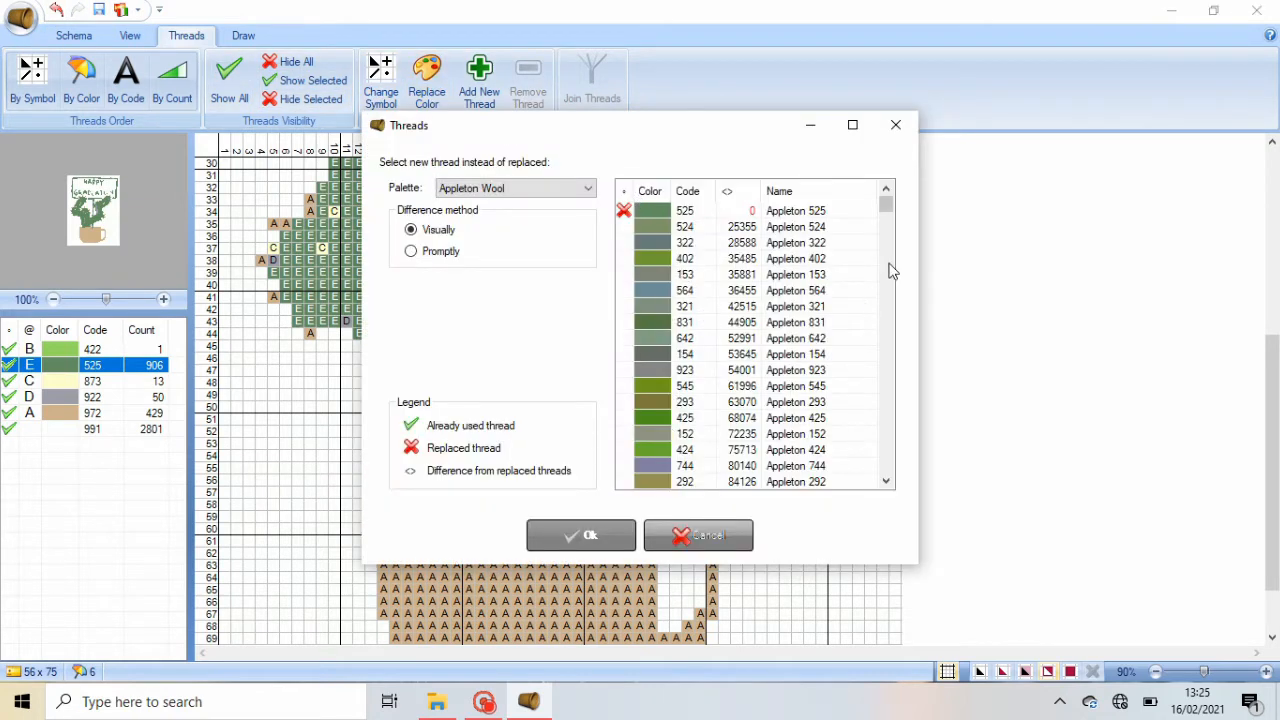
drag(886, 207, 888, 220)
click(676, 404)
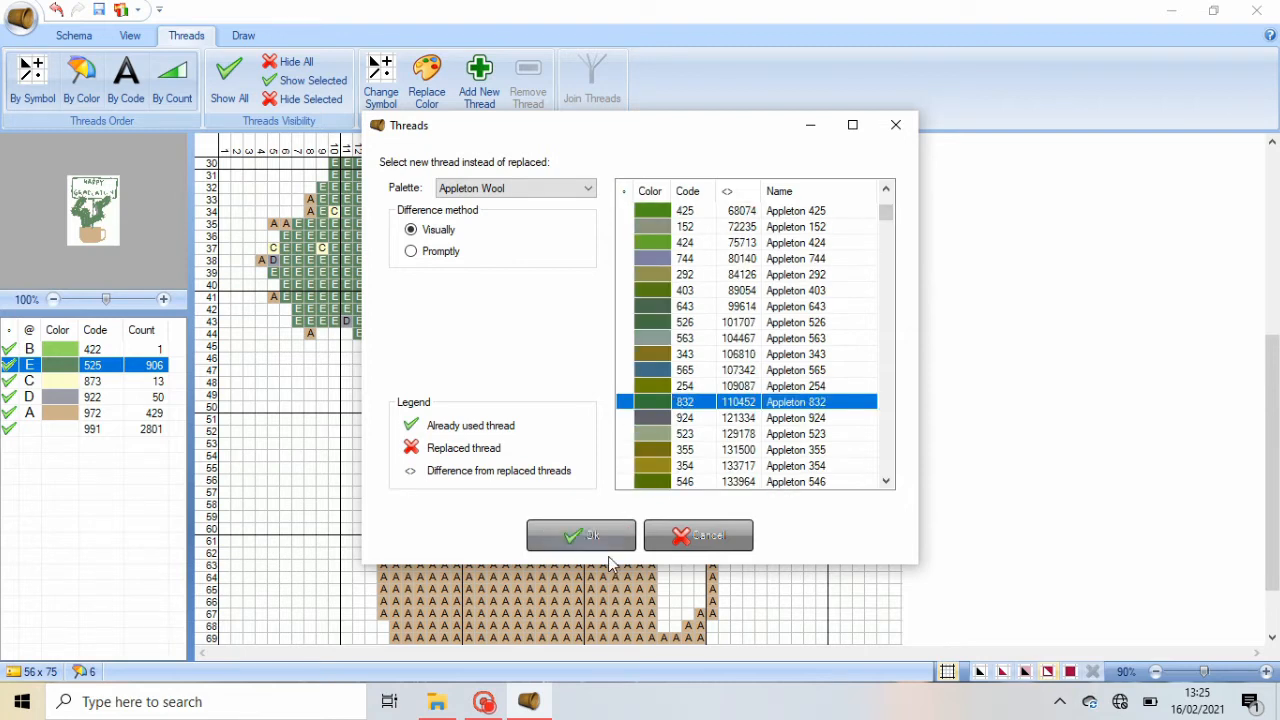
click(590, 538)
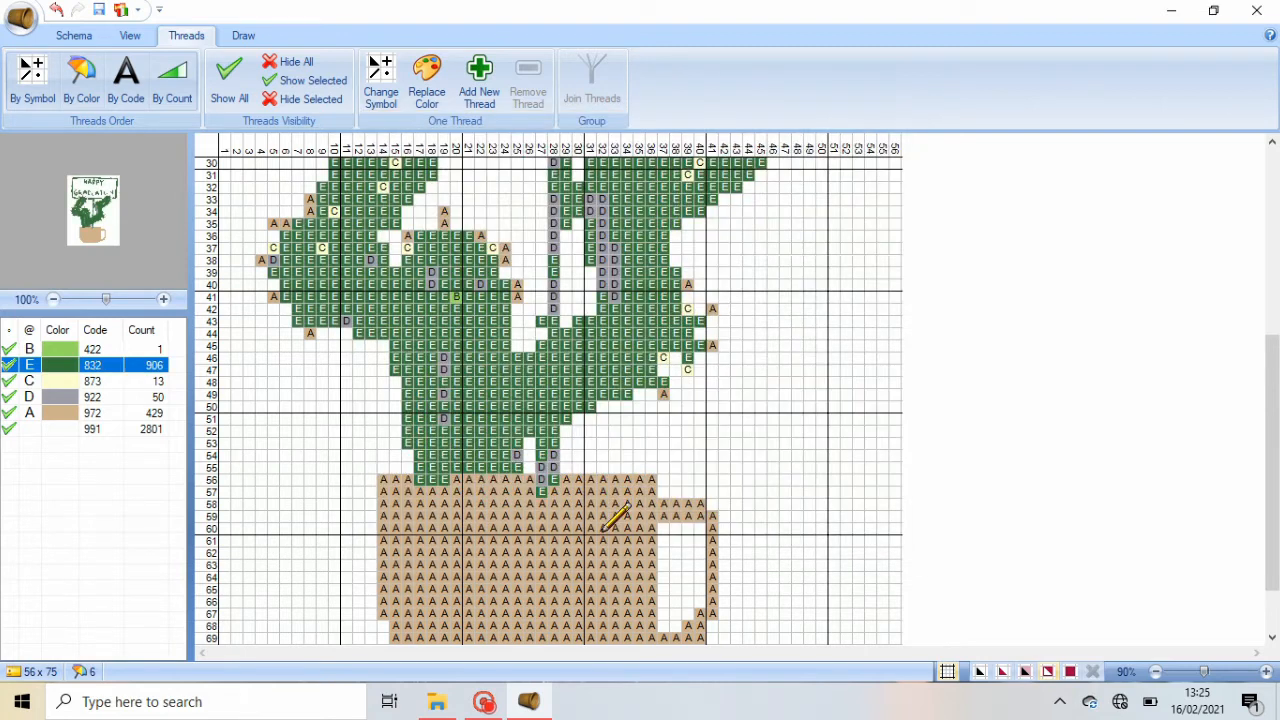
- Replace the cactus's thread color 832 with Appleton 435
click(446, 70)
drag(886, 205, 889, 238)
click(663, 418)
click(614, 530)
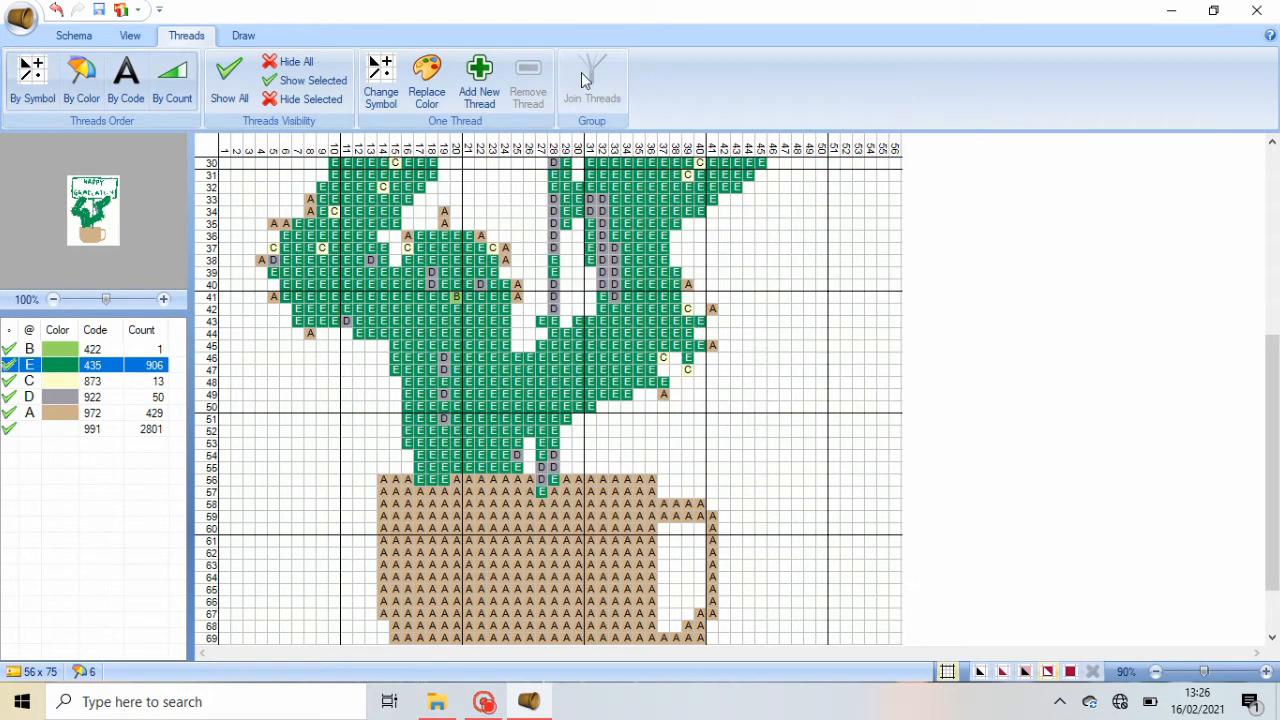
- Recolor the green and grey stitches in the cup's rim, rows 56 and 57, with thread 972
click(87, 413)
mouse_move(420, 480)
mouse_down()
mouse_move(510, 493)
mouse_move(547, 497)
mouse_up()
drag(1276, 428, 1277, 355)
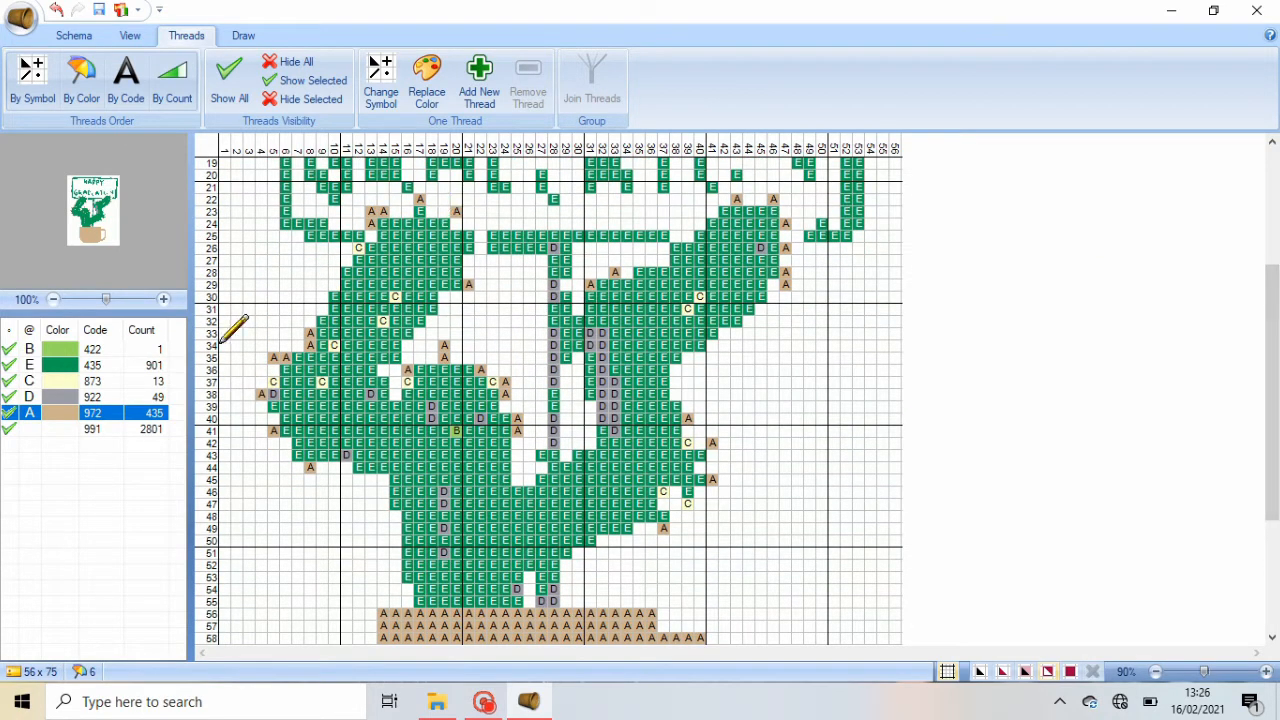
- Replace the pale yellow thread color 873 with Appleton 877
click(93, 383)
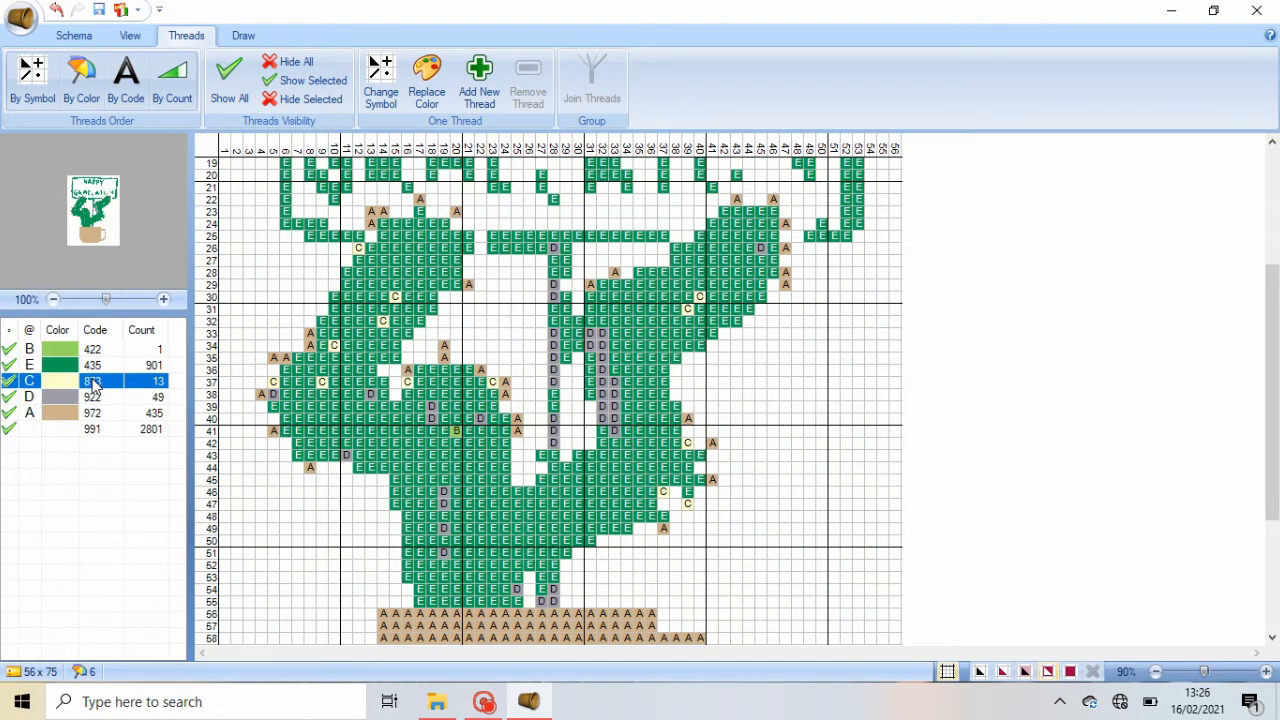
click(427, 80)
click(714, 450)
click(581, 535)
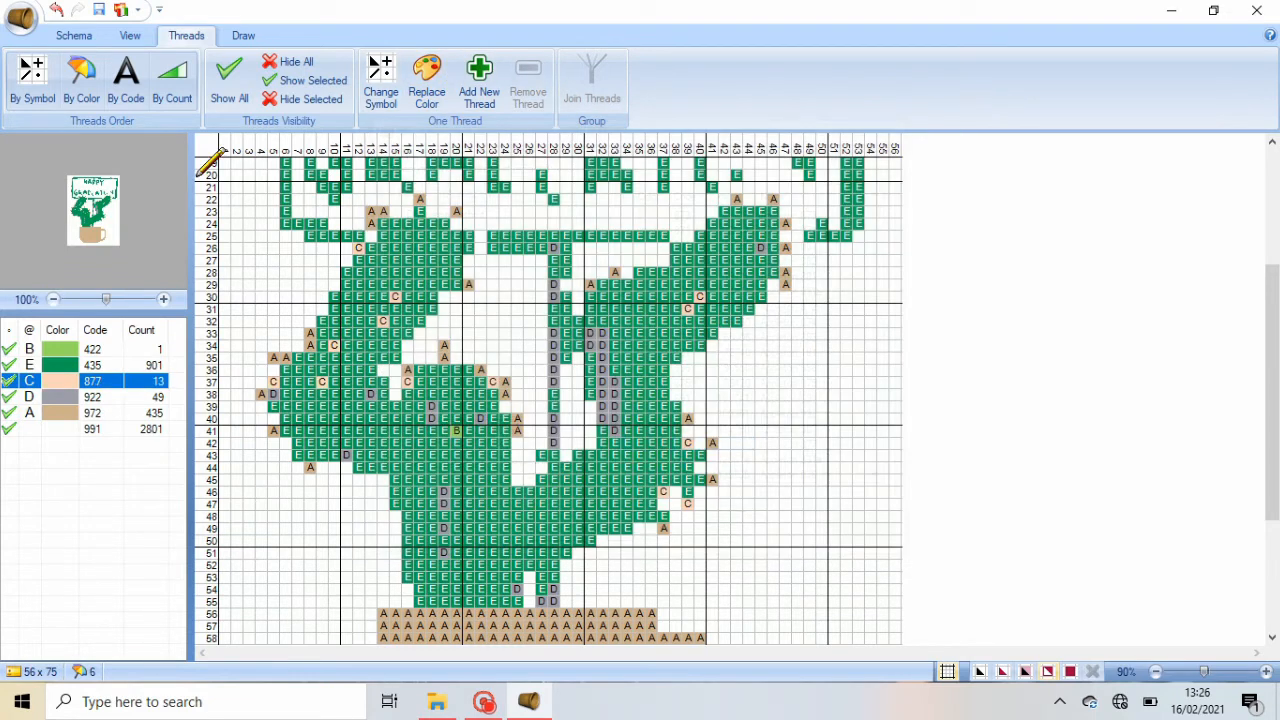
- Add thread 877 spine stitches along the outer edge of the cactus's left lobe in rows 35 to 45
click(285, 357)
click(273, 357)
click(273, 394)
click(261, 394)
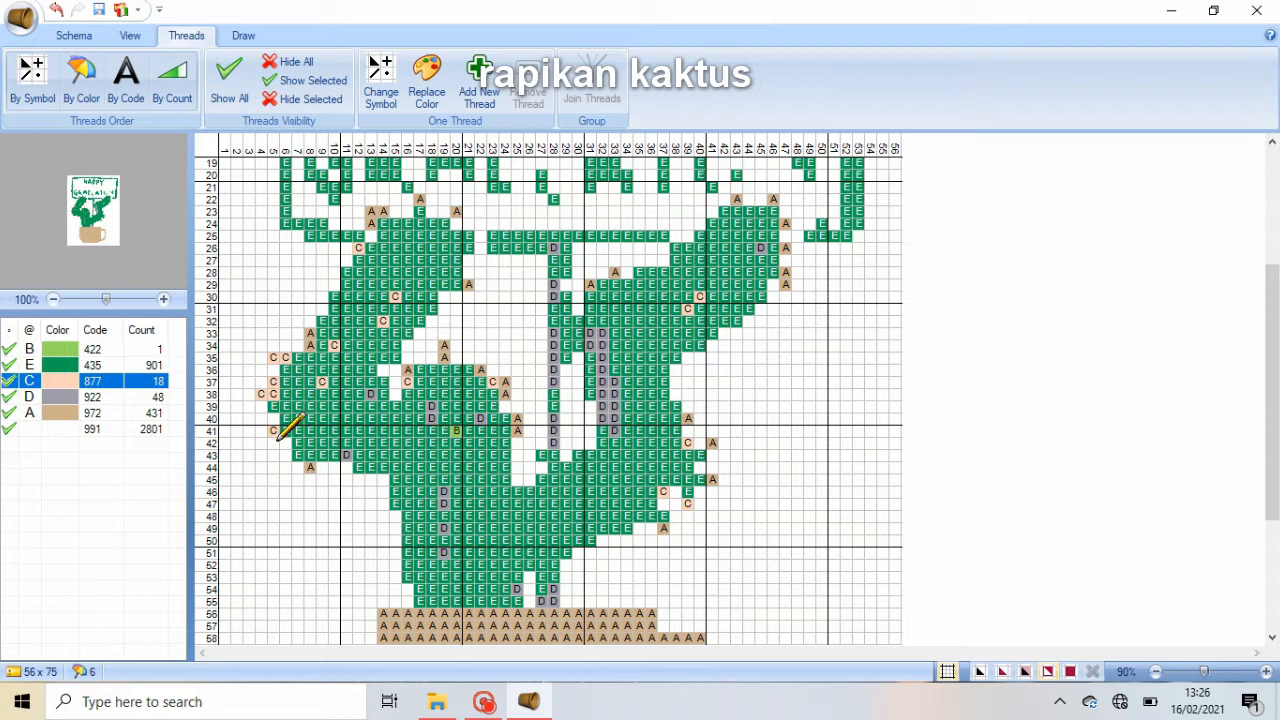
click(285, 442)
click(310, 467)
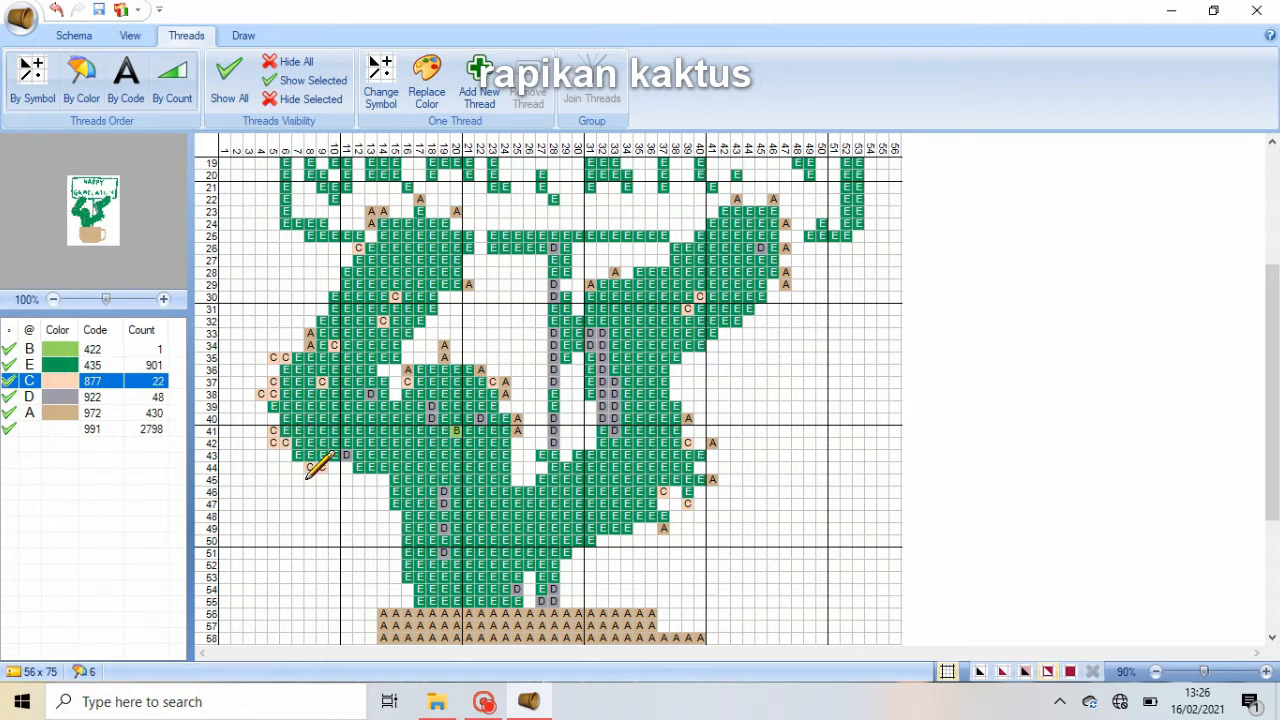
- Add thread 877 spine stitches in rows 33 and 34, columns 5 to 8, above the left lobe
click(310, 332)
click(310, 345)
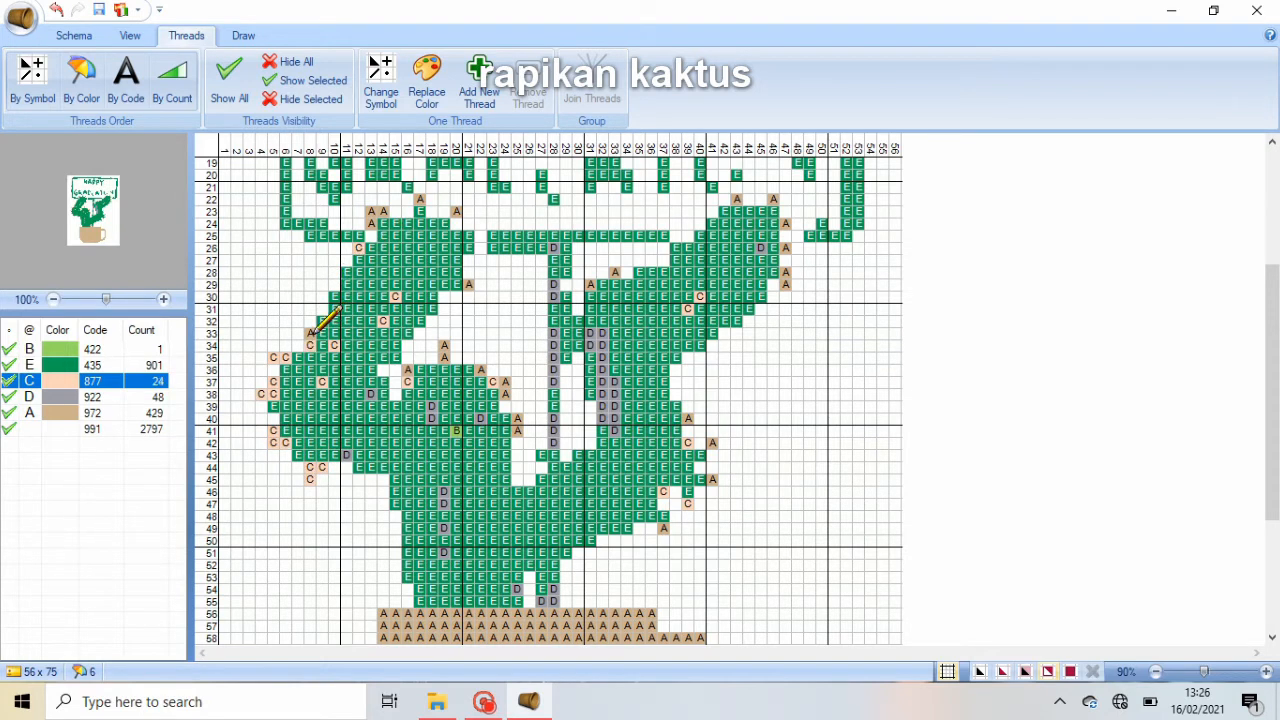
click(297, 332)
click(273, 345)
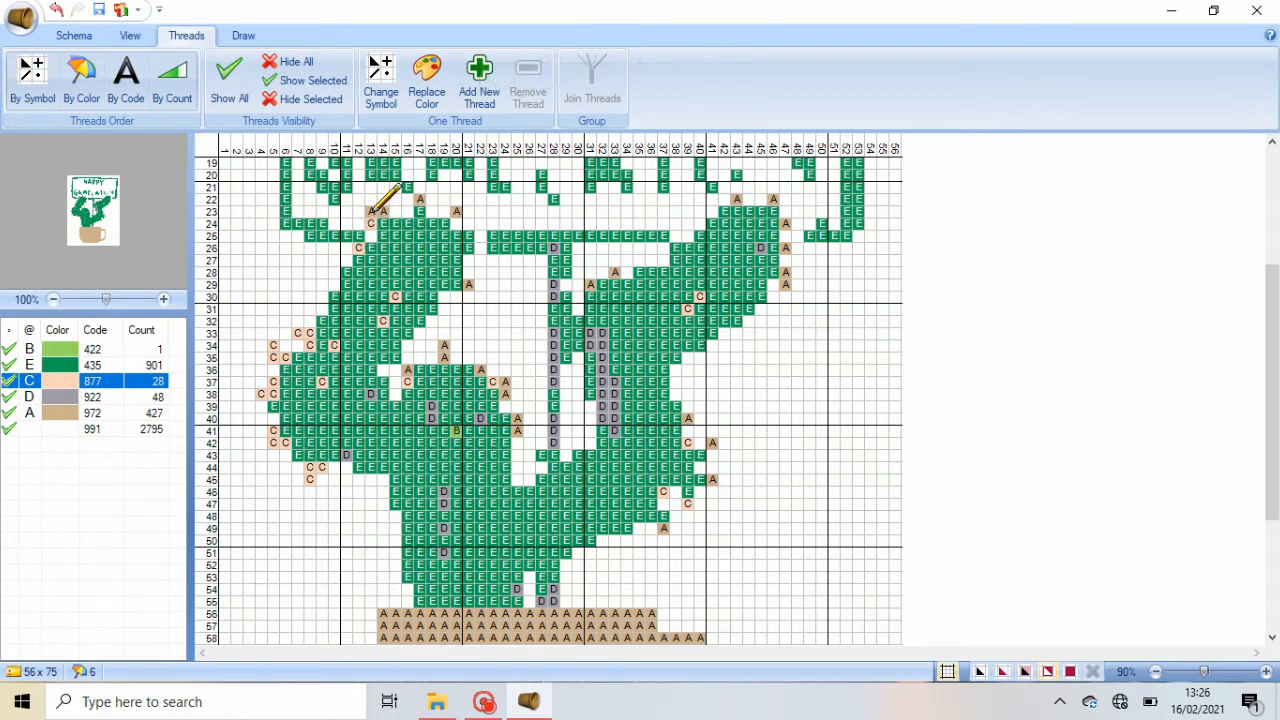
- Add thread 877 spine stitches across the tip of the left arm in rows 22 to 24, columns 13 to 20
click(371, 223)
click(371, 211)
click(383, 211)
click(419, 199)
click(407, 199)
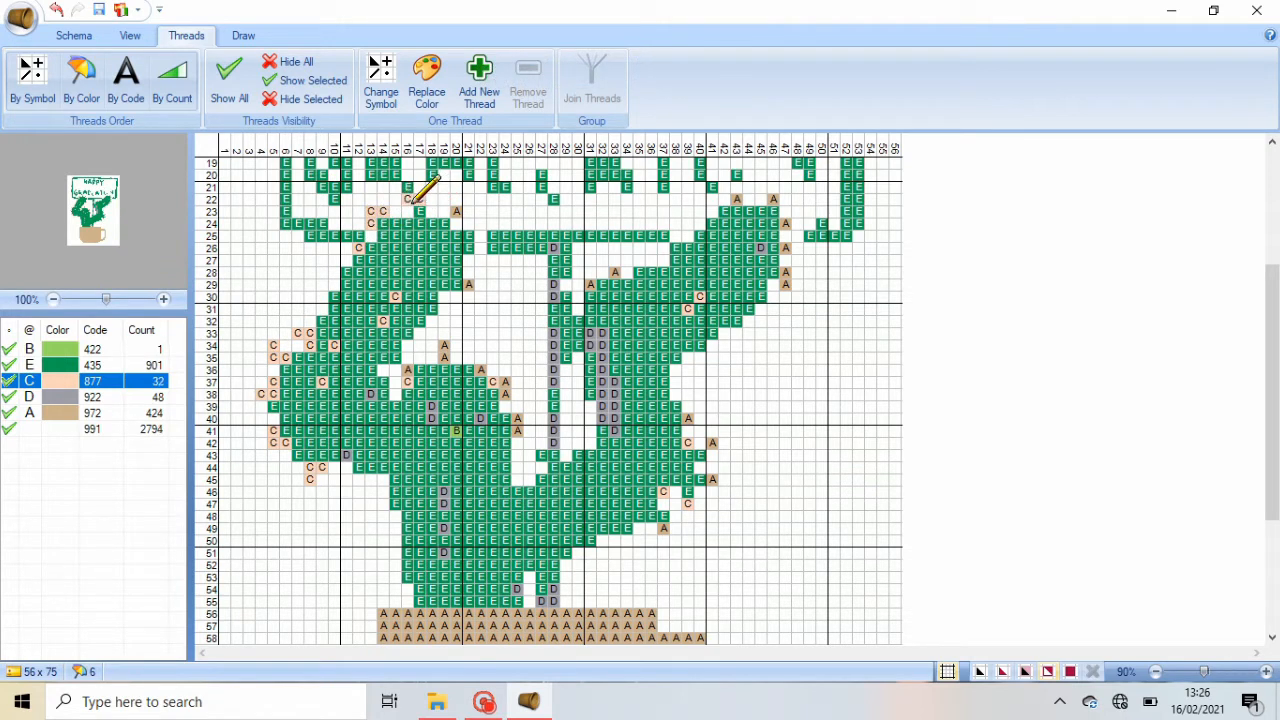
click(444, 211)
click(456, 211)
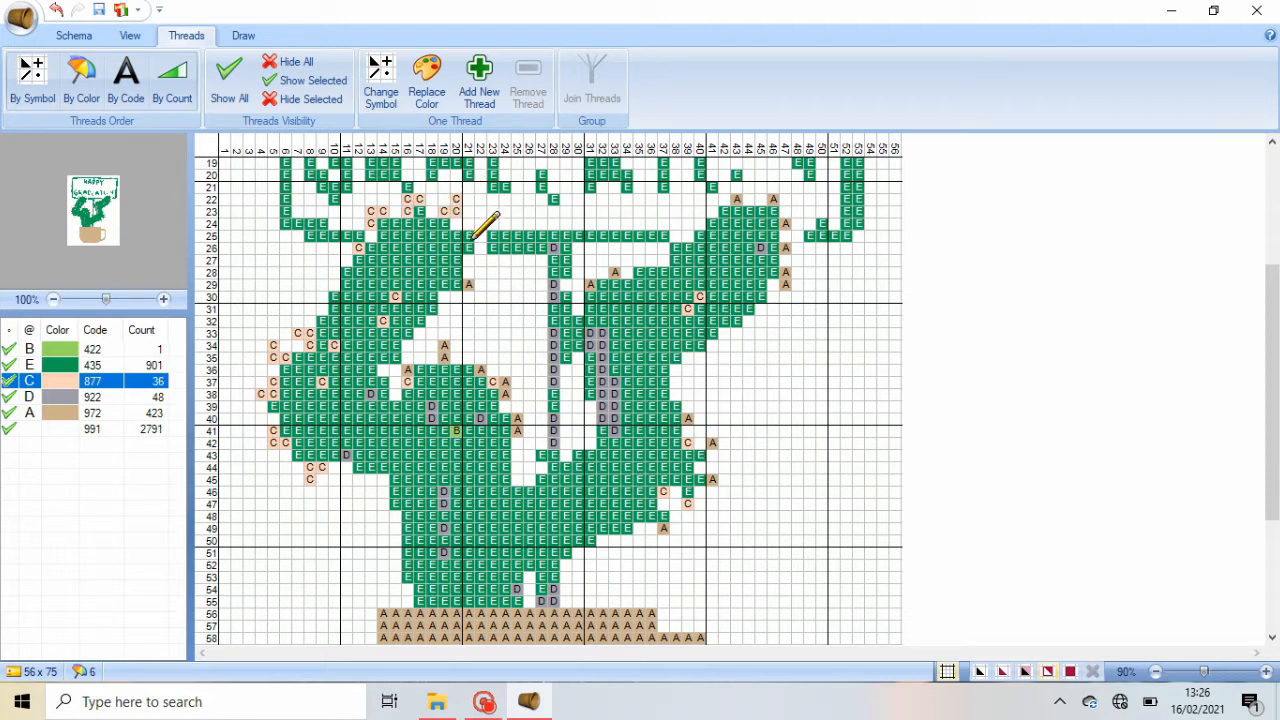
- Add thread 877 spines on the left arm's right edge in rows 25 to 29, and erase the spine at column 12, row 26
click(468, 236)
click(468, 248)
click(480, 249)
click(468, 273)
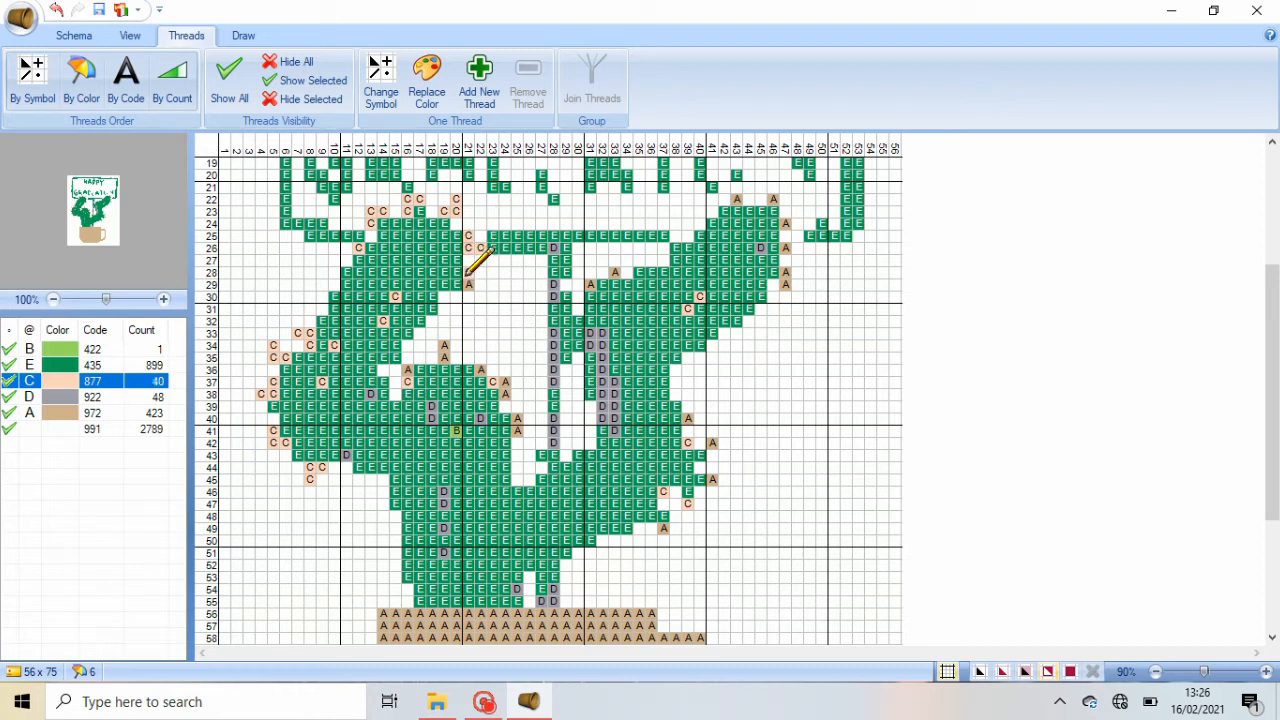
click(468, 284)
click(480, 284)
click(75, 428)
click(357, 248)
- Add thread 877 spine stitches along the top of the middle trunk in rows 34 to 36, columns 15 to 22
click(54, 380)
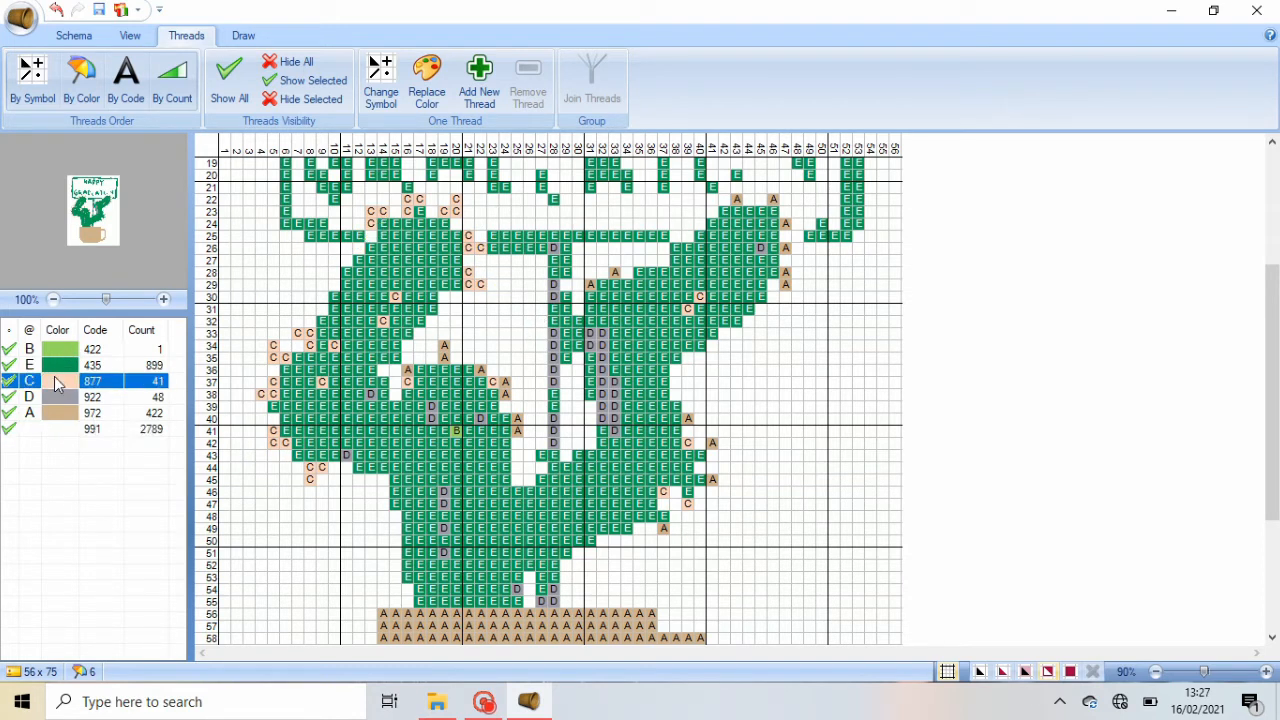
click(407, 369)
click(396, 369)
click(444, 357)
click(444, 345)
click(433, 345)
click(480, 369)
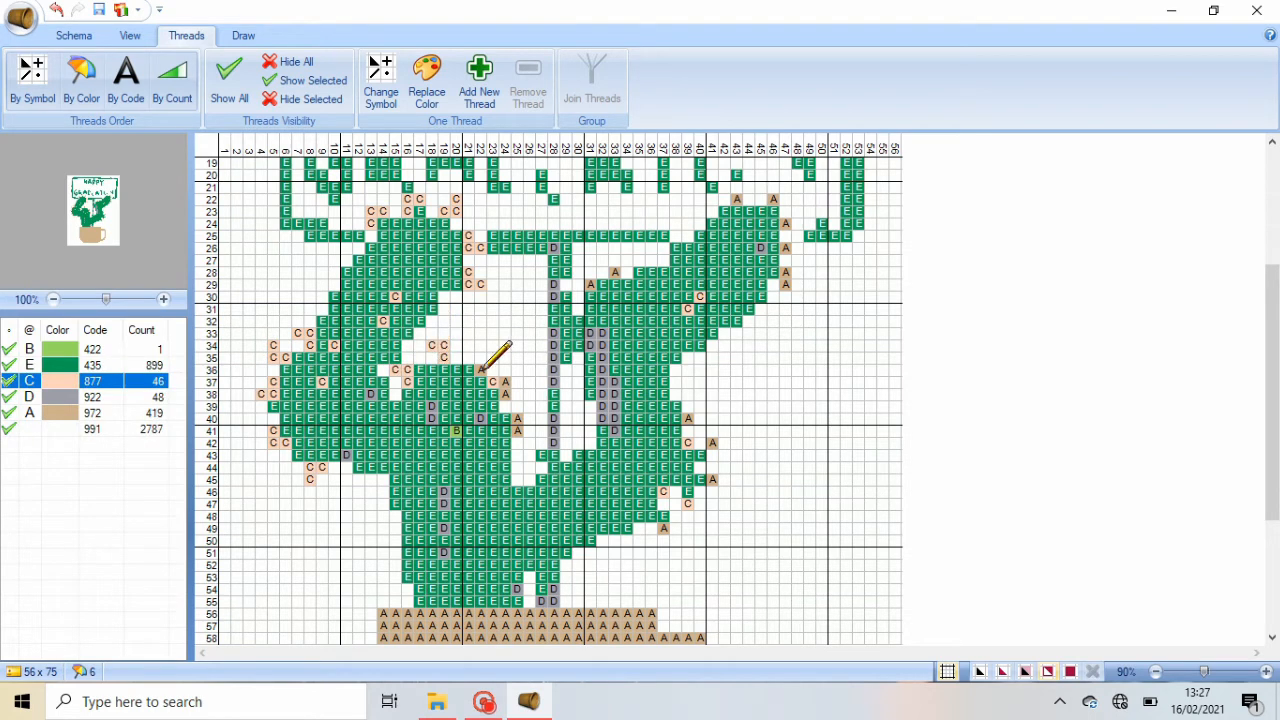
click(480, 357)
click(468, 357)
- Add thread 877 spine stitches down the trunk's right edge in rows 37 to 41, columns 24 to 26
click(505, 381)
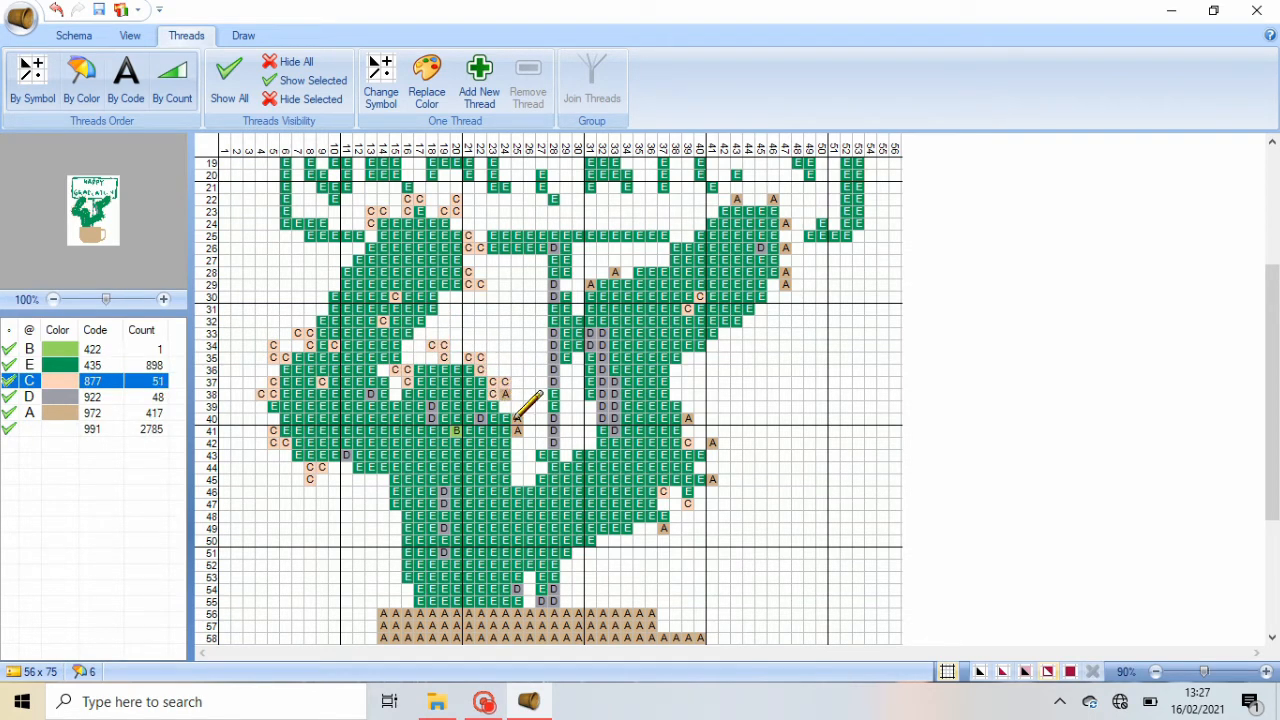
click(517, 418)
click(517, 430)
click(529, 430)
- Add thread 877 spine stitches around the upper tip of the right lobe in rows 39 to 43, columns 39 to 41
click(688, 418)
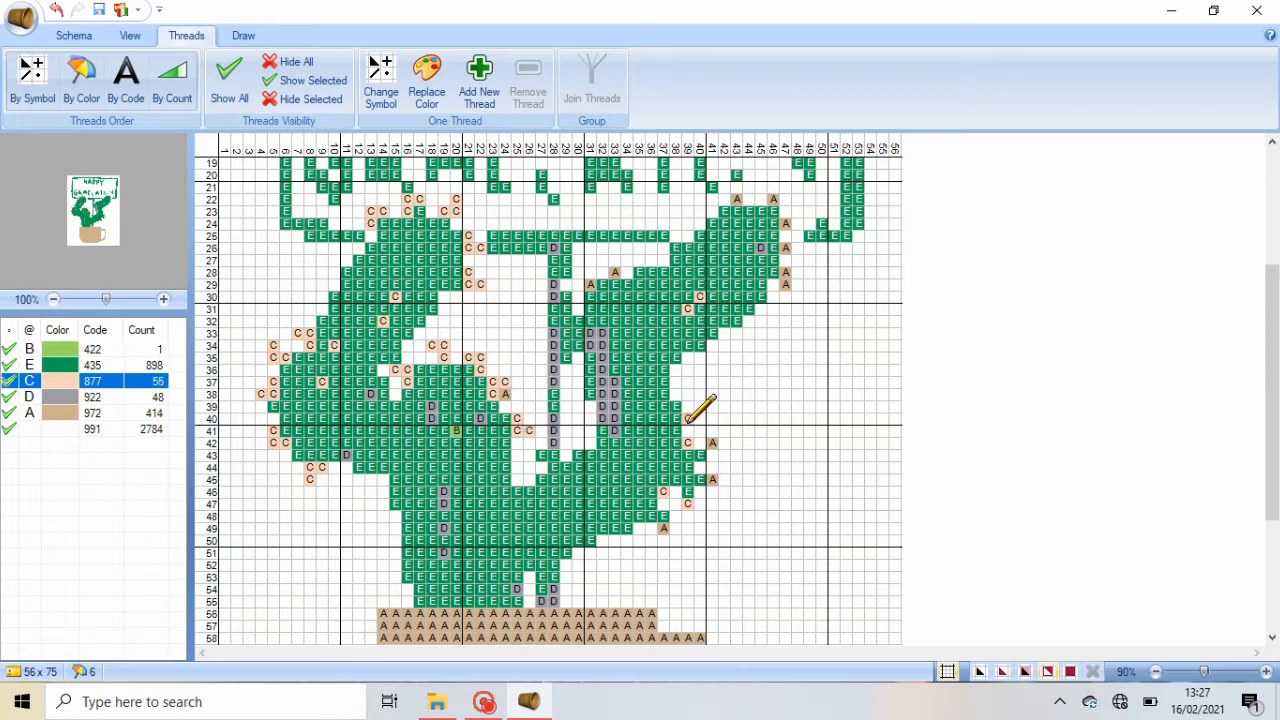
click(700, 418)
click(700, 406)
click(700, 442)
click(712, 454)
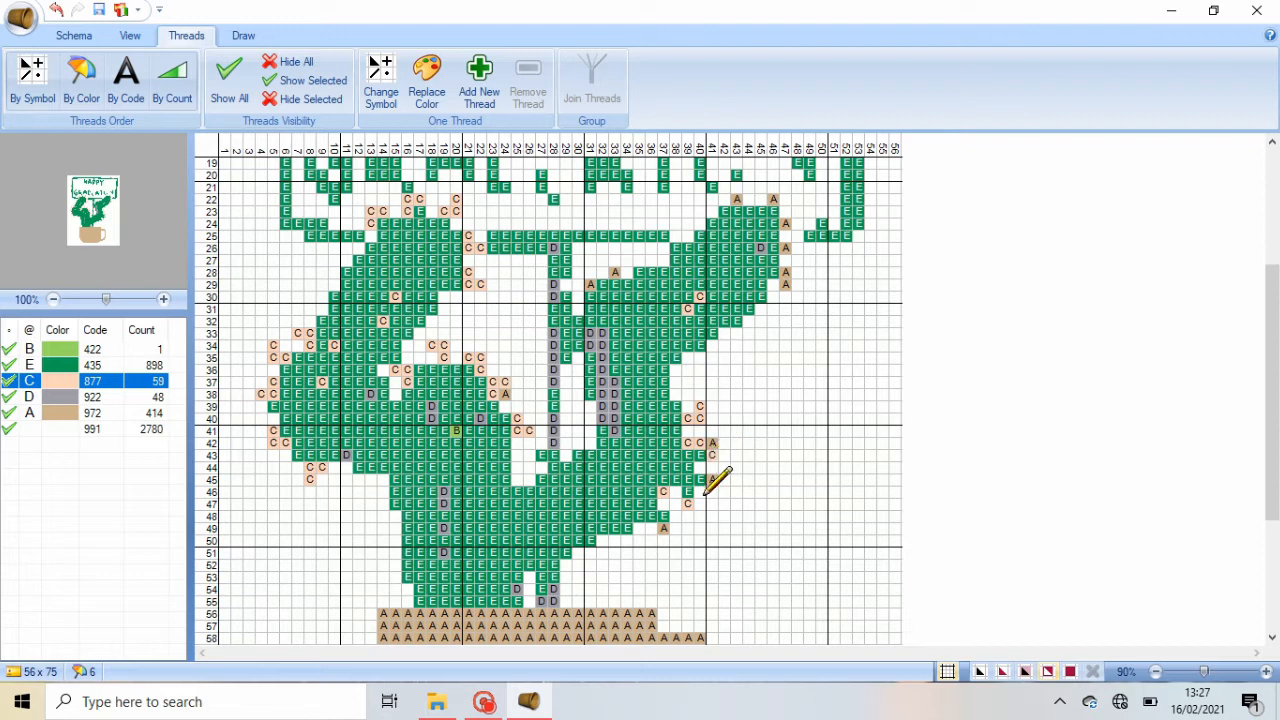
- Add thread 877 spine stitches along the lower edge of the right lobe in rows 44 to 49
click(663, 515)
click(663, 527)
click(651, 527)
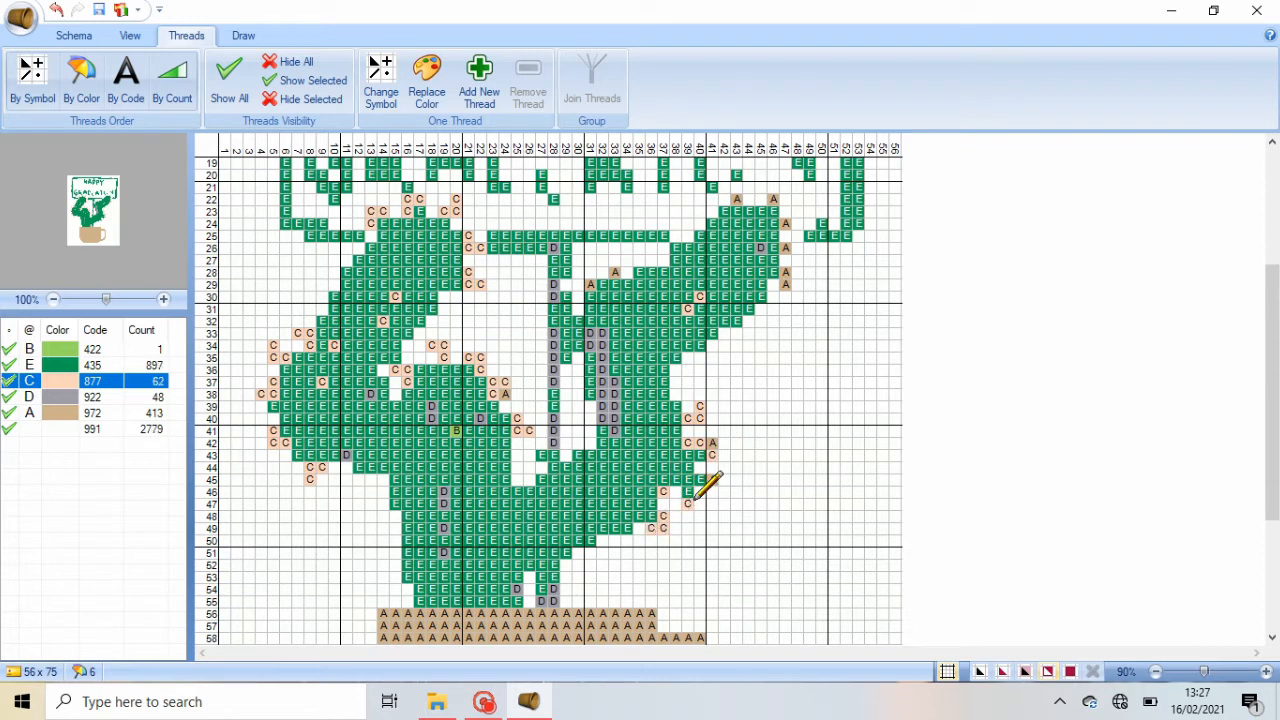
click(700, 503)
click(700, 491)
click(724, 479)
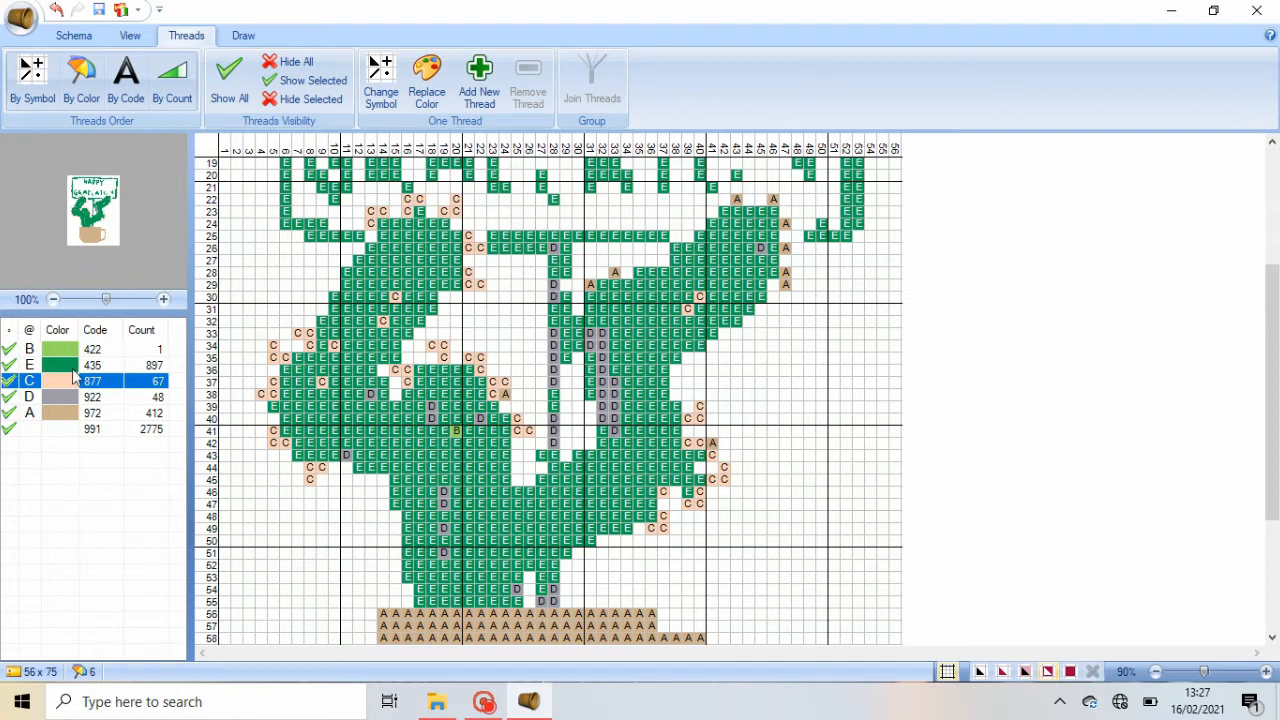
- Recolor the stray spine and grey stitches inside the left arm and left lobe with green thread 435
click(75, 365)
click(395, 296)
click(334, 345)
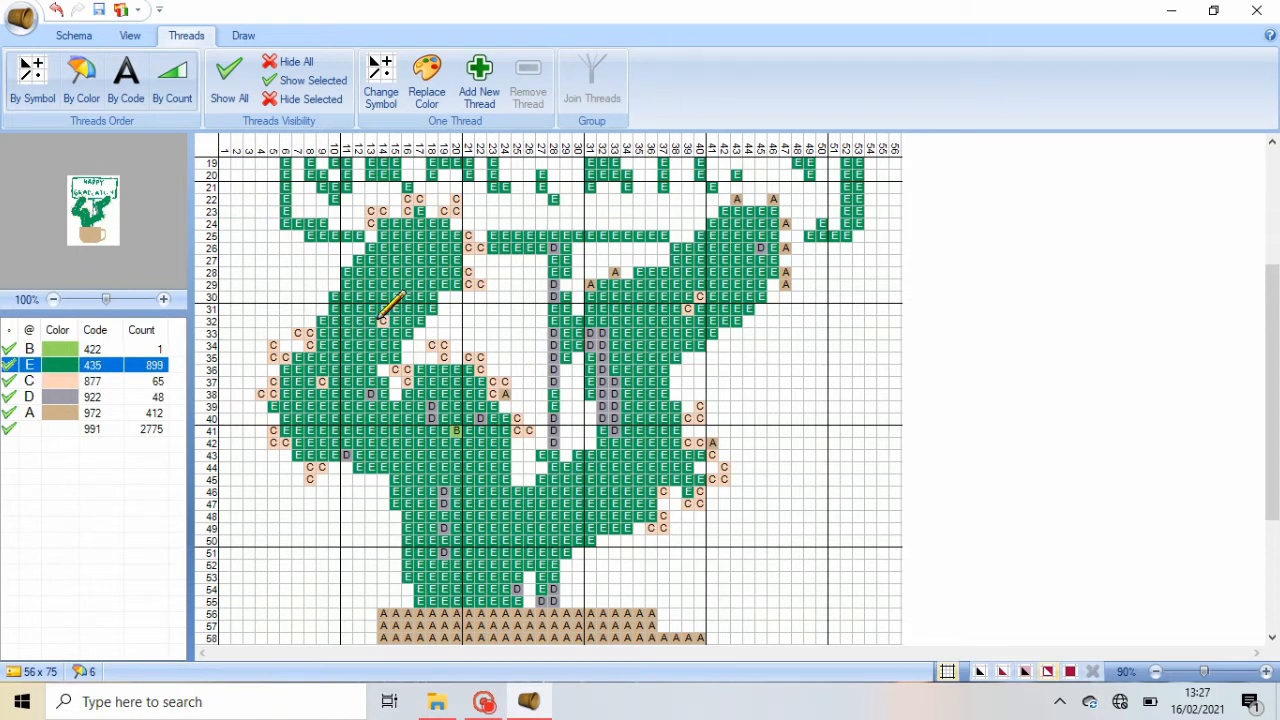
click(383, 319)
click(395, 369)
click(371, 394)
click(347, 454)
- Recolor the stray grey and light green stitches inside the middle trunk, rows 39 to 54, with thread 435
click(431, 405)
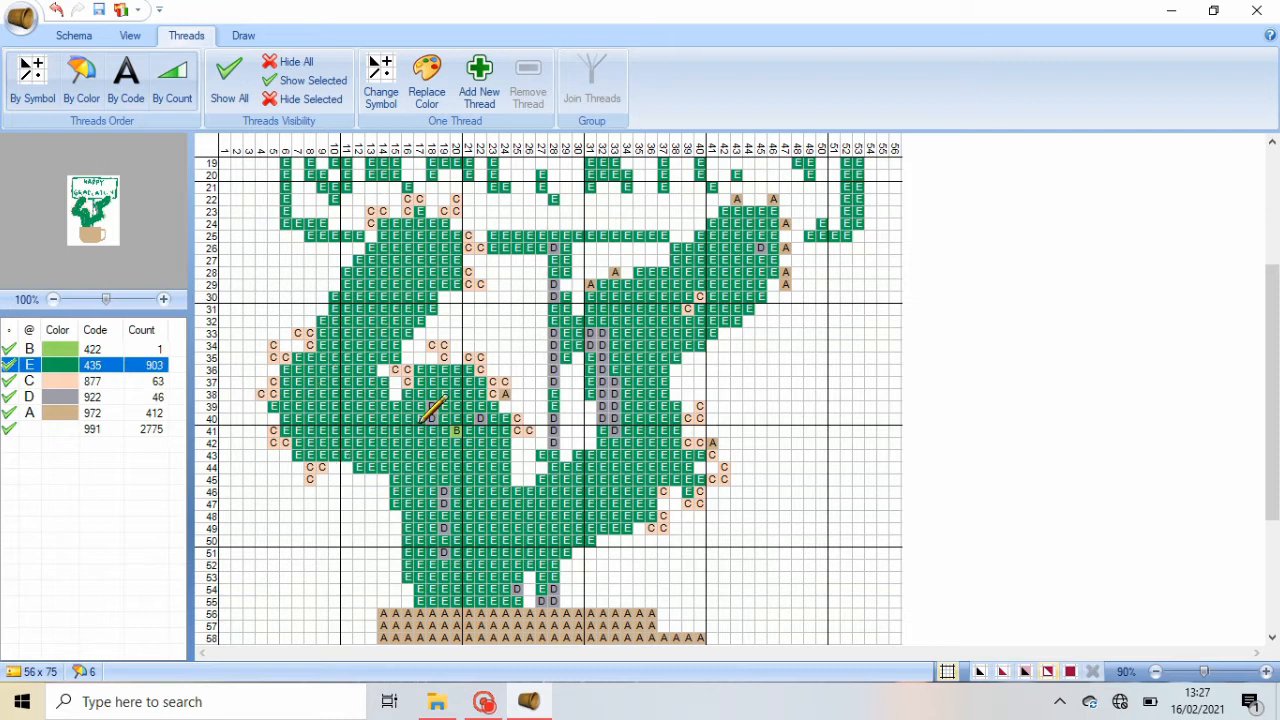
click(431, 417)
click(480, 418)
click(455, 431)
click(443, 491)
click(443, 503)
click(443, 527)
click(443, 552)
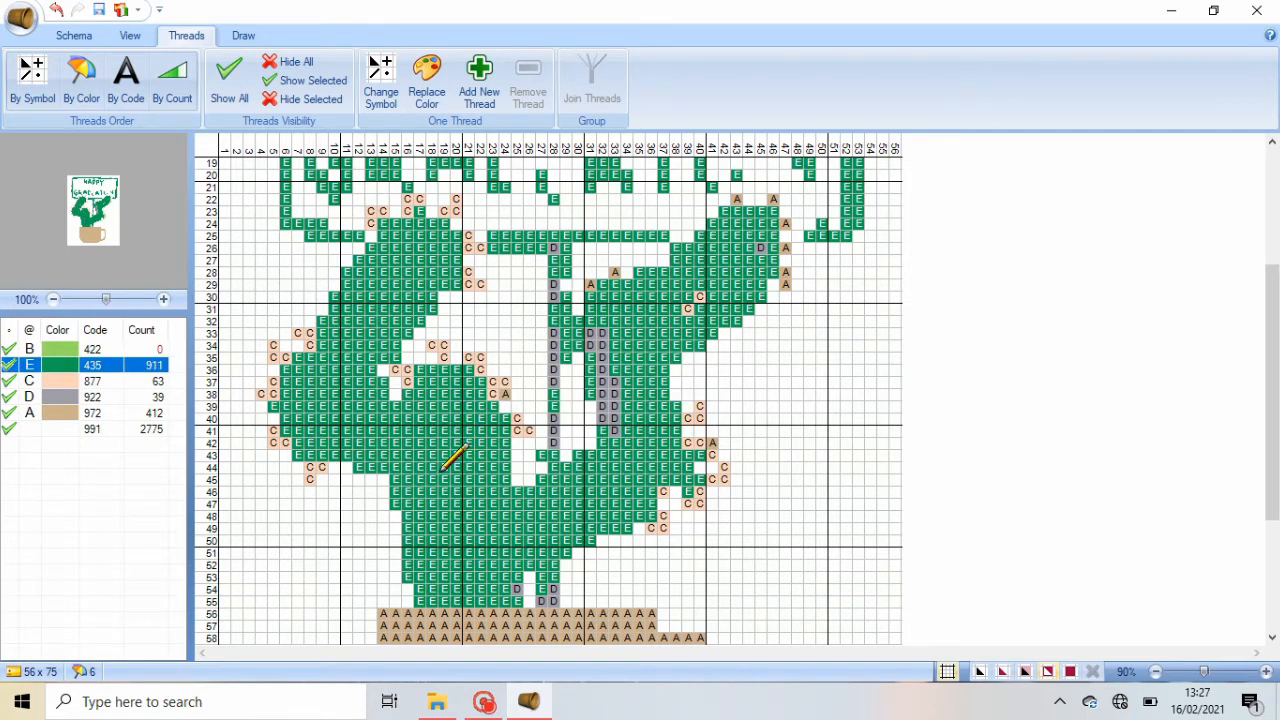
click(516, 589)
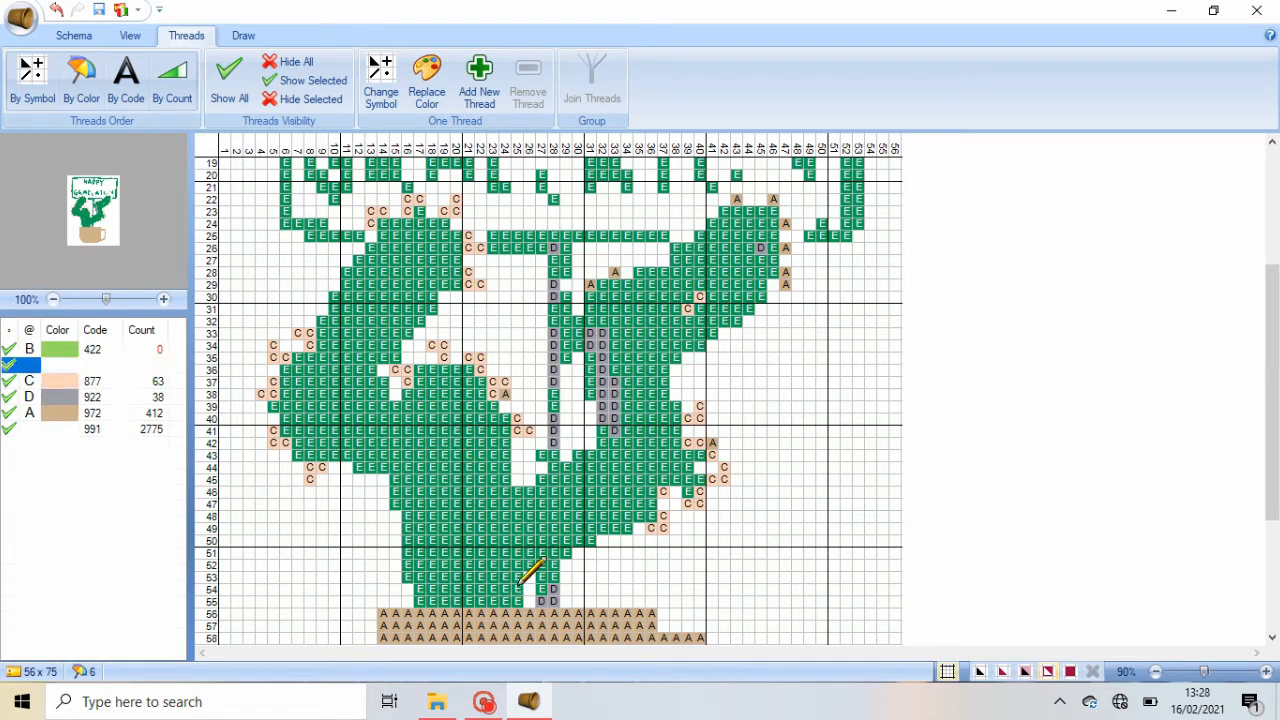
- Recolor the stray spine and grey stitches inside the right arm with green thread 435
click(688, 306)
click(760, 249)
mouse_move(605, 336)
mouse_down()
mouse_move(610, 420)
mouse_move(588, 348)
mouse_up()
- Erase the green stitches between the signpost and right arm in rows 30 to 35, plus the stray thread 972 stitches beside the trunk and right lobe
click(40, 429)
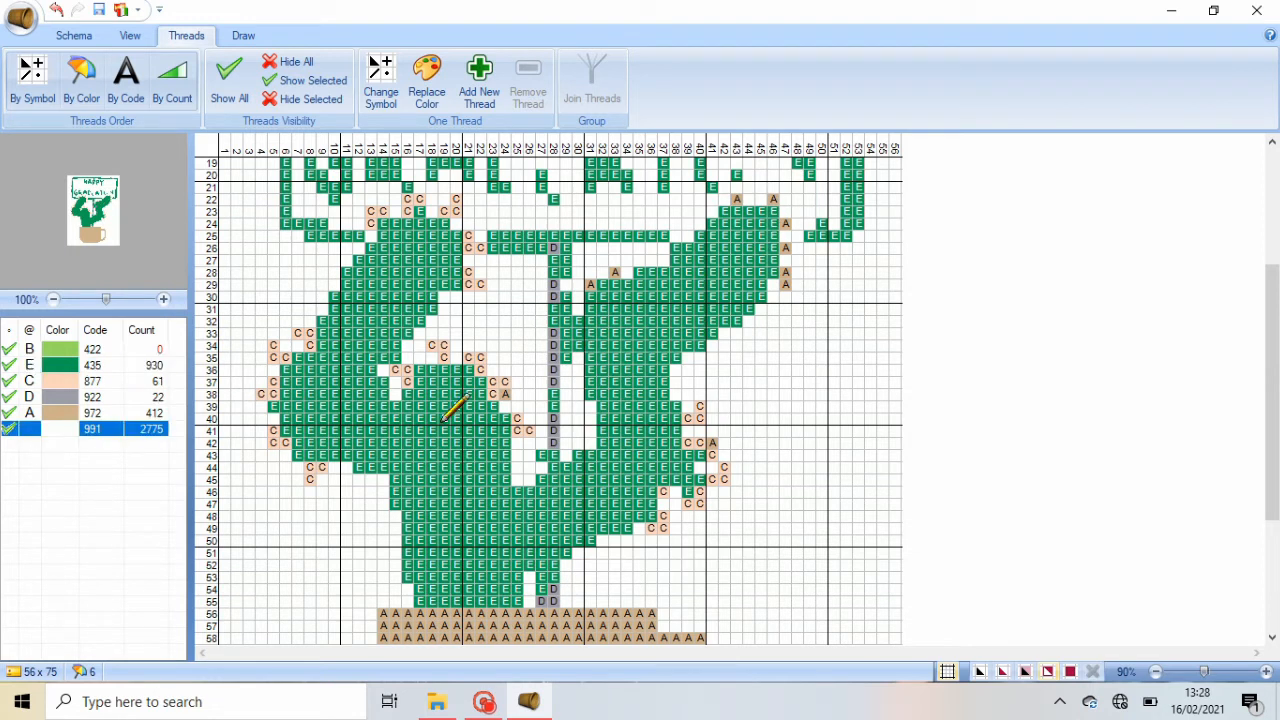
mouse_move(573, 305)
mouse_down()
mouse_move(571, 360)
mouse_move(577, 320)
mouse_up()
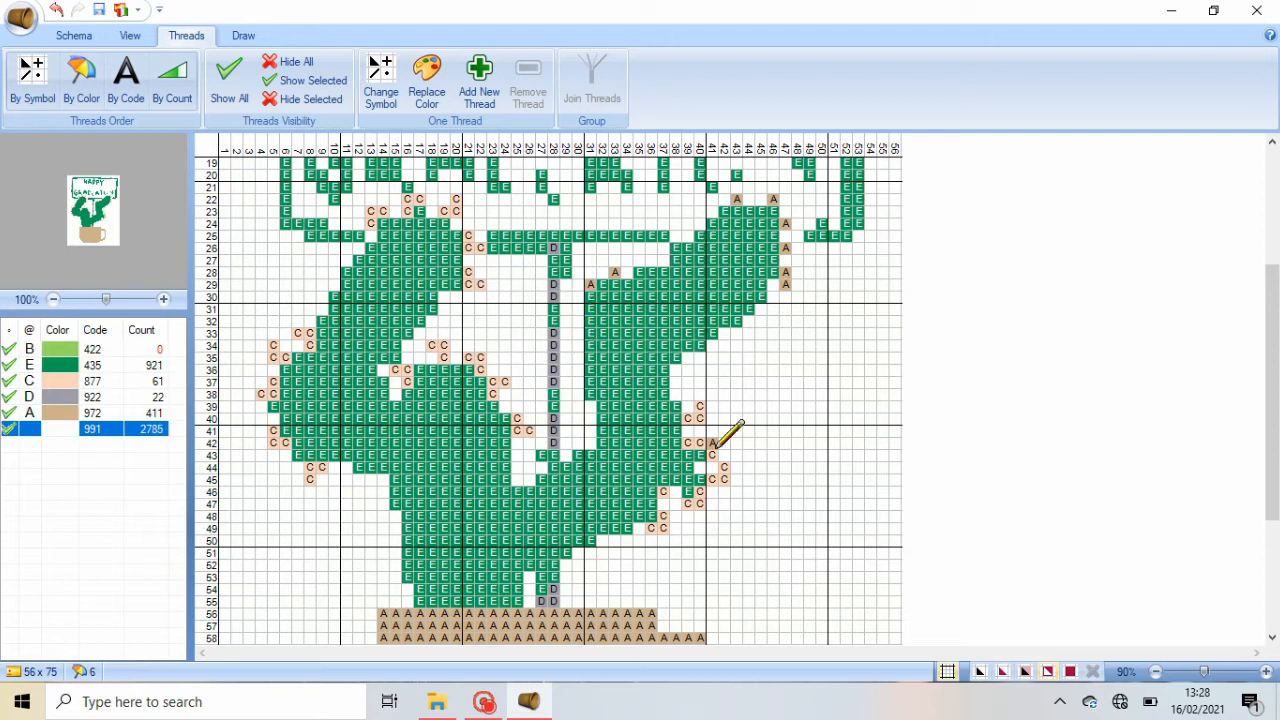
click(712, 442)
- Paint vertical light green thread 422 stripes down the middle trunk in columns 16, 19, 20 and 23, ending at row 55
click(82, 350)
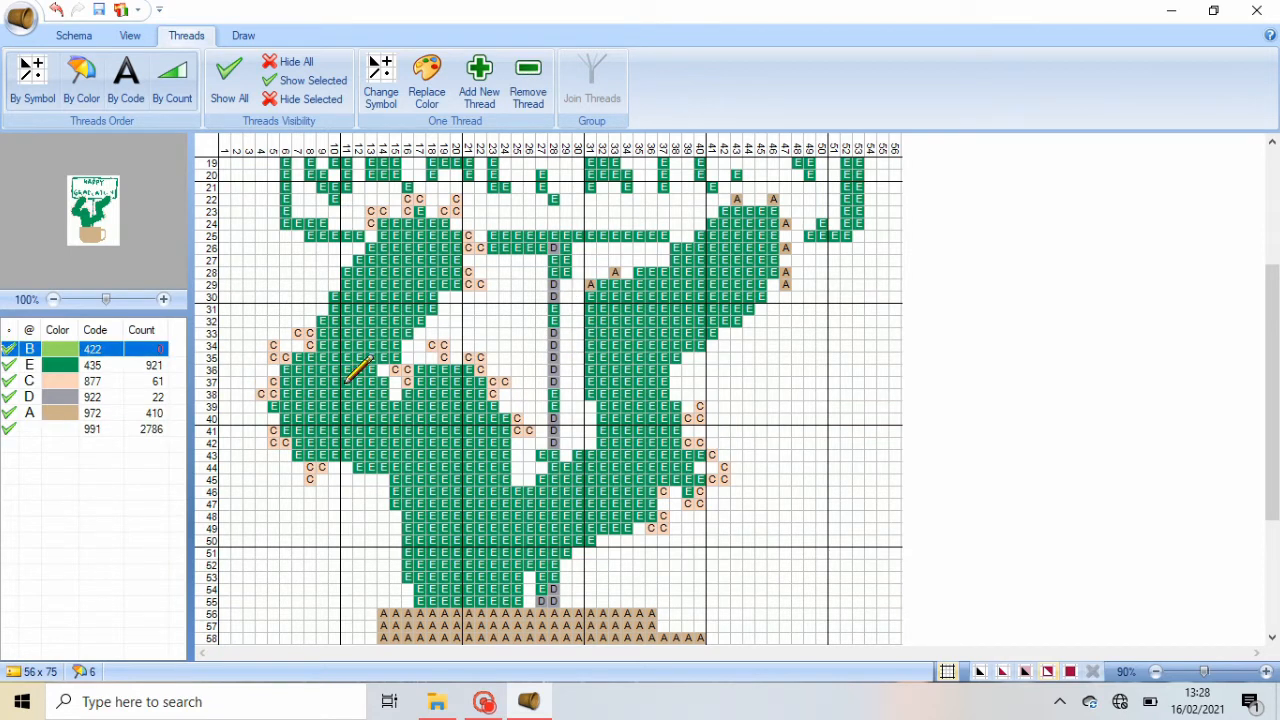
mouse_move(443, 370)
mouse_down()
mouse_move(456, 470)
mouse_move(455, 373)
mouse_move(429, 375)
mouse_move(445, 420)
mouse_move(445, 594)
mouse_move(456, 603)
mouse_move(455, 482)
mouse_up()
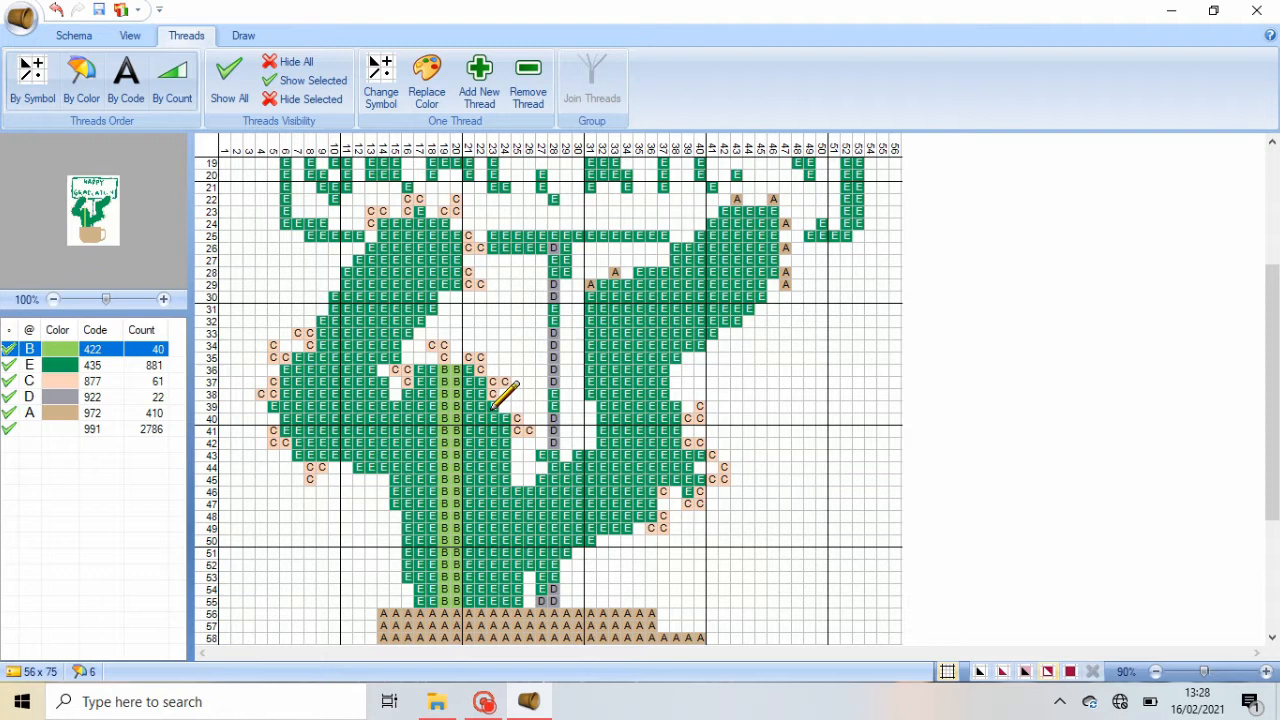
drag(492, 404, 493, 598)
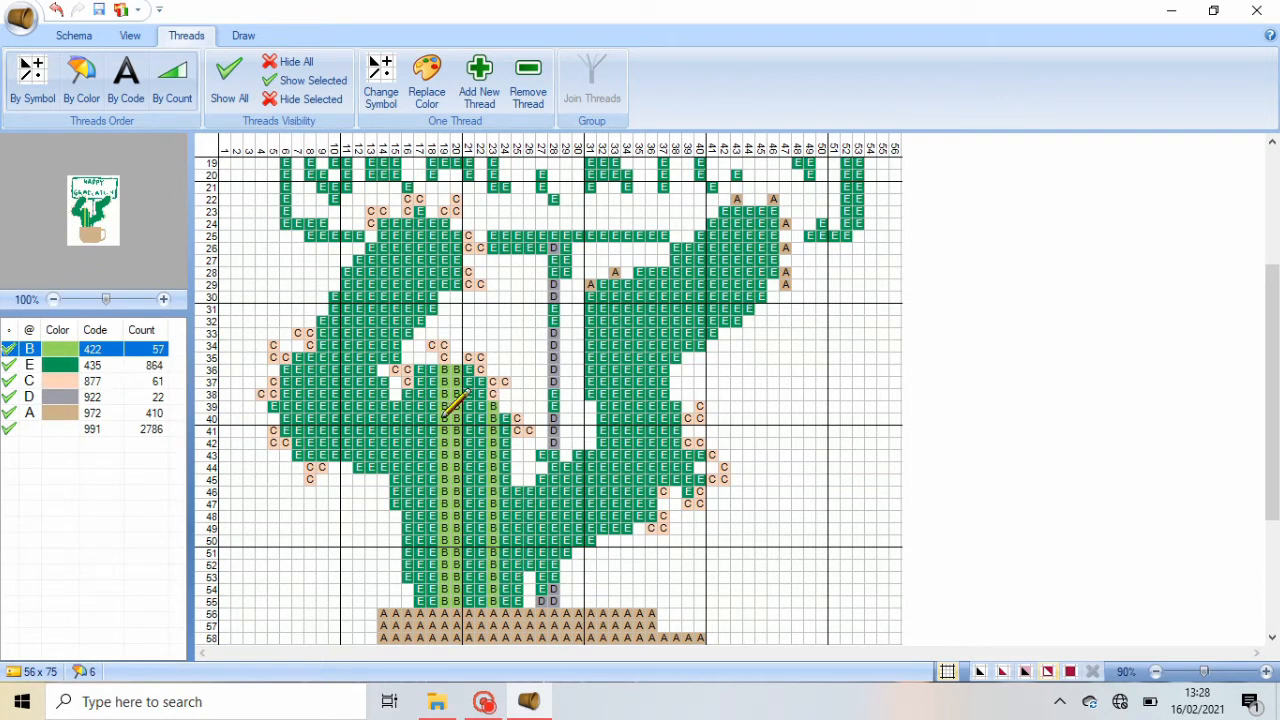
drag(407, 396, 409, 604)
- Extend the trunk's left edge with thread 435 in column 15 down to row 55, and erase the stray stitch at column 27, row 43
click(62, 366)
mouse_move(421, 456)
mouse_down()
mouse_move(395, 505)
mouse_move(396, 600)
mouse_up()
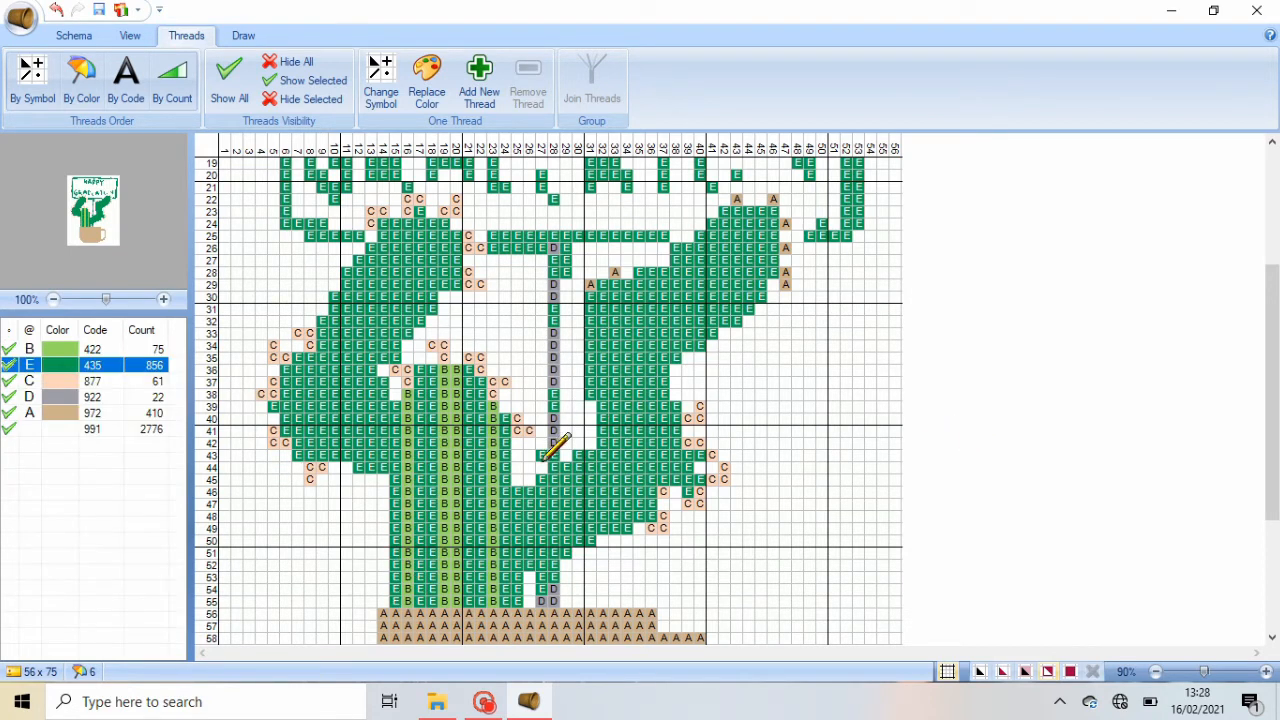
click(166, 429)
click(541, 455)
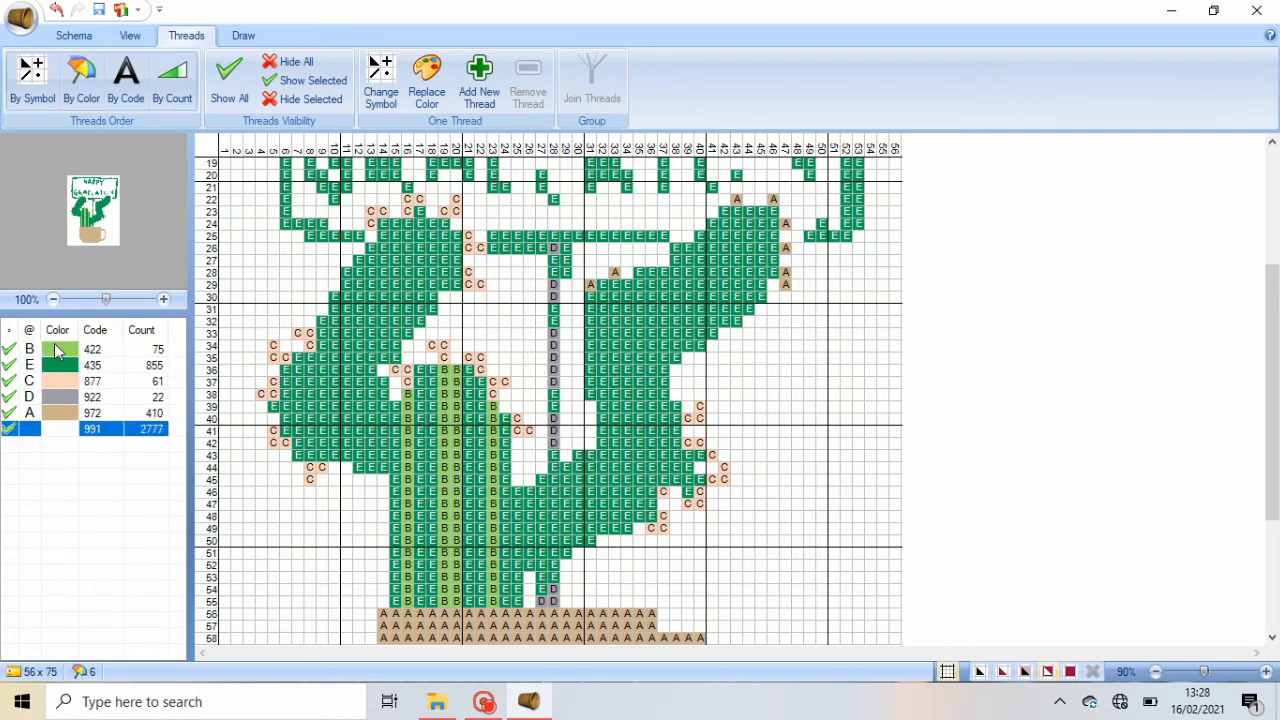
- Paint two diagonal thread 422 stripes across the right lobe between rows 42 and 51, and fill its edge gaps with thread 435
click(58, 350)
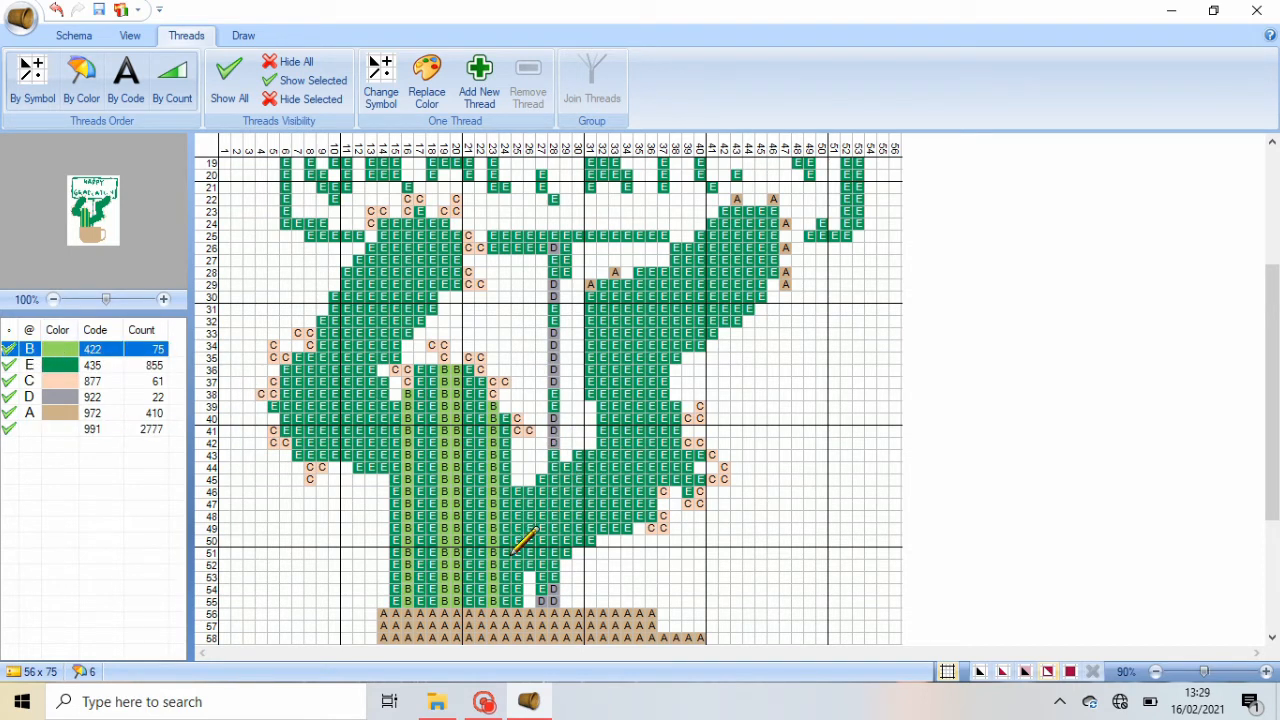
mouse_move(518, 516)
mouse_down()
mouse_move(575, 480)
mouse_move(690, 442)
mouse_up()
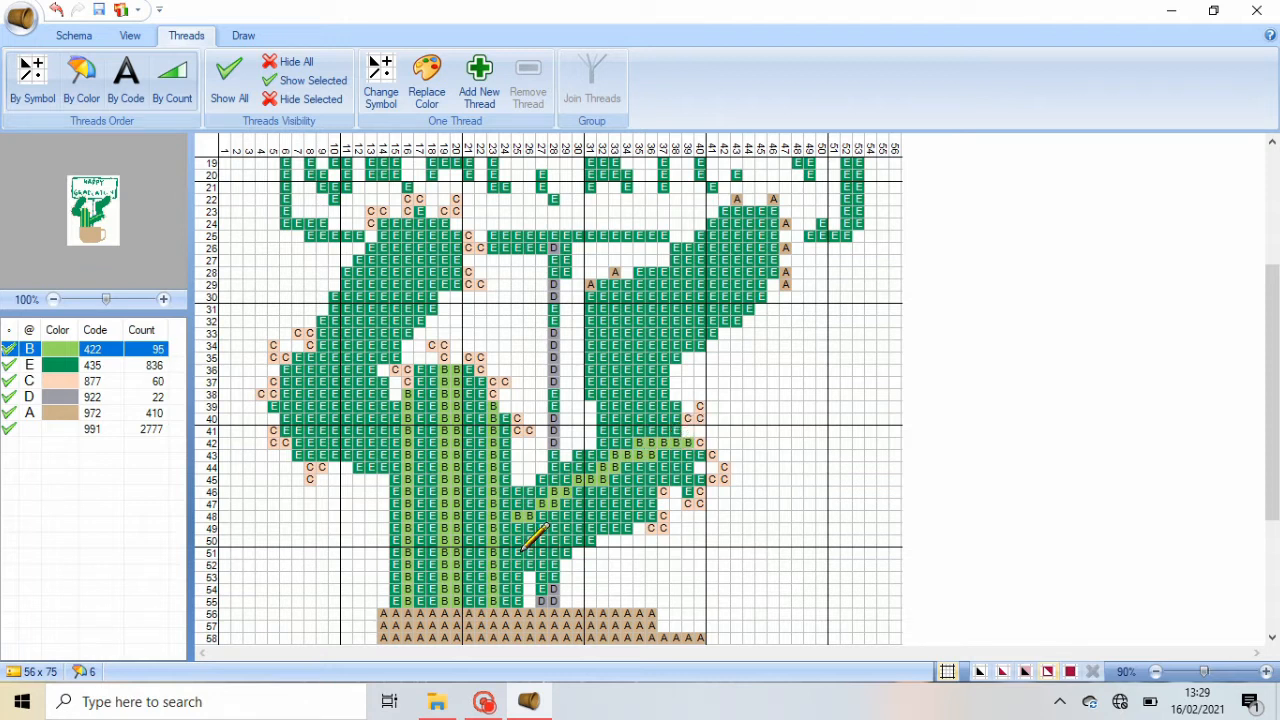
mouse_move(530, 550)
mouse_down()
mouse_move(637, 505)
mouse_move(617, 494)
mouse_move(698, 482)
mouse_move(360, 395)
mouse_move(720, 462)
mouse_move(593, 503)
mouse_move(680, 489)
mouse_move(633, 527)
mouse_up()
click(59, 369)
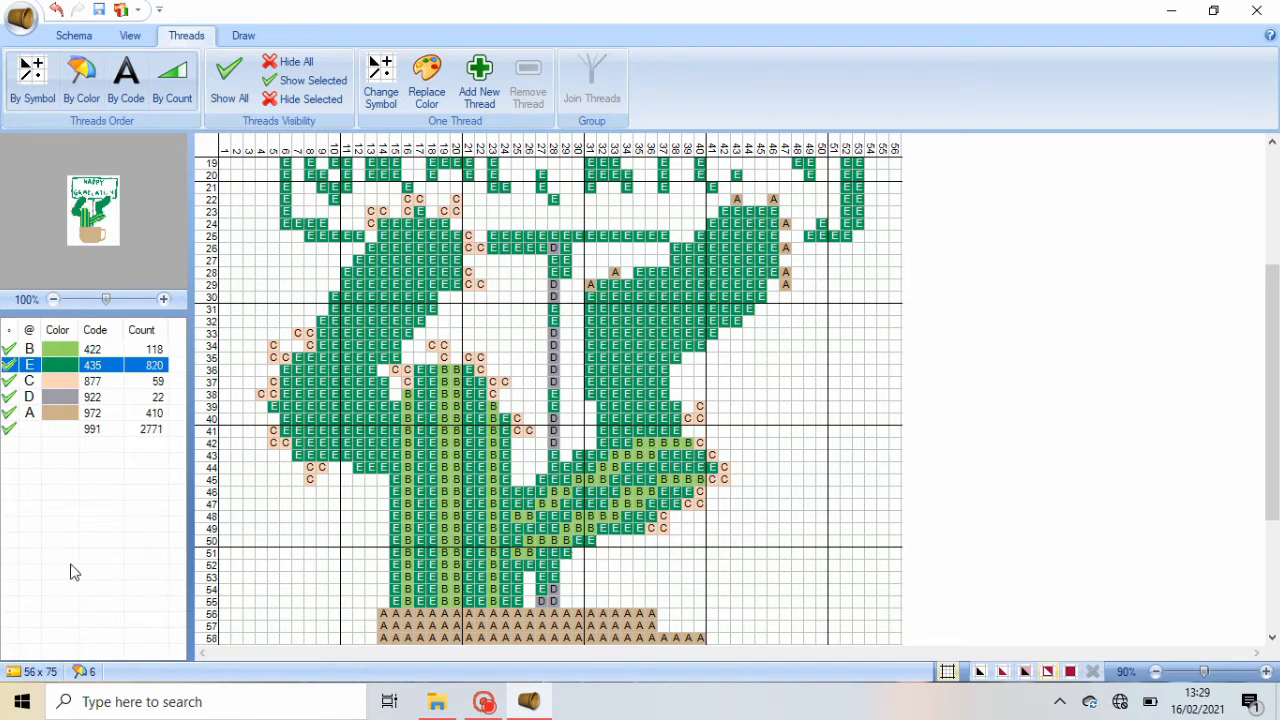
- Erase the stitches at column 27, rows 53 to 55, beside the trunk's base, and sort the thread list by color
click(77, 430)
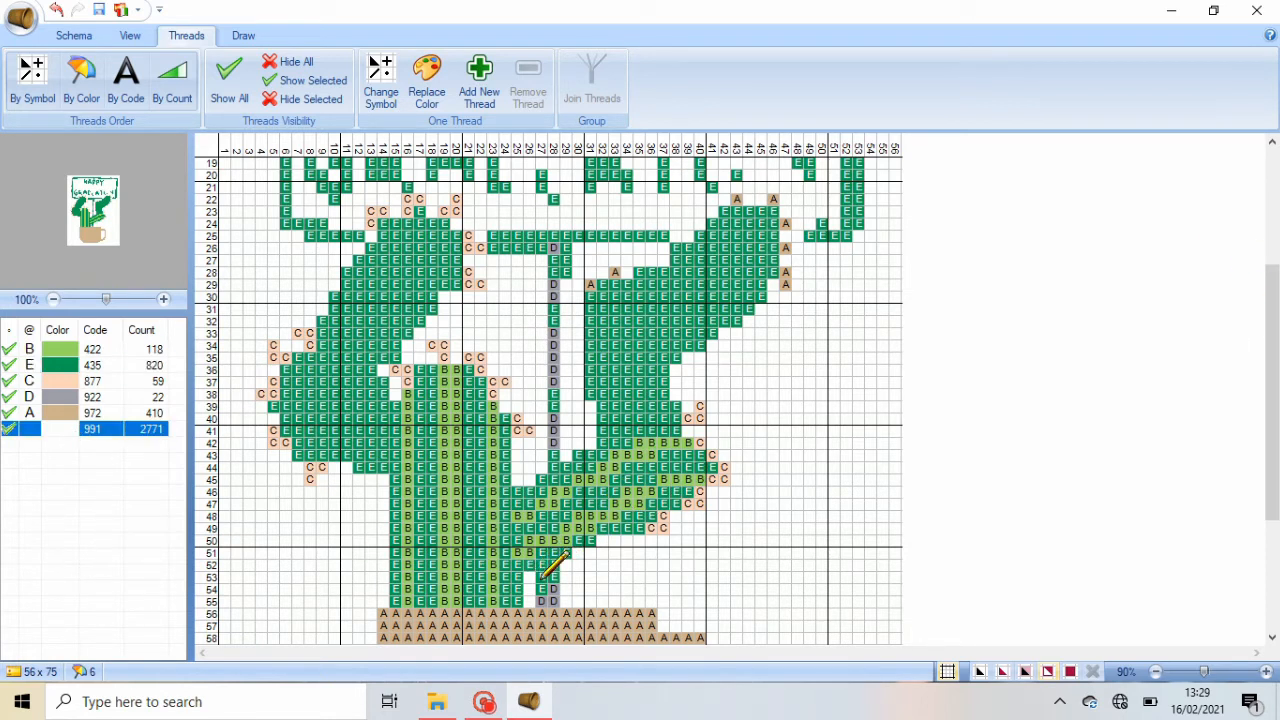
drag(542, 578, 542, 601)
drag(1271, 482, 1271, 446)
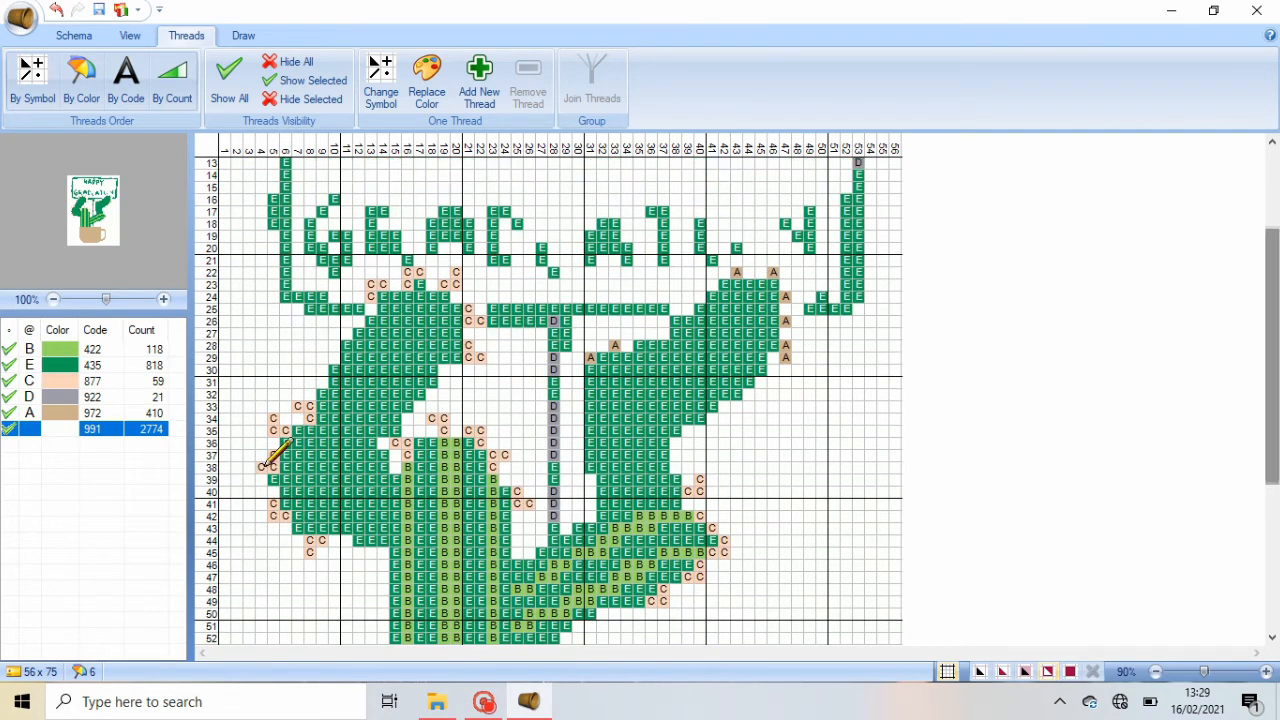
click(64, 336)
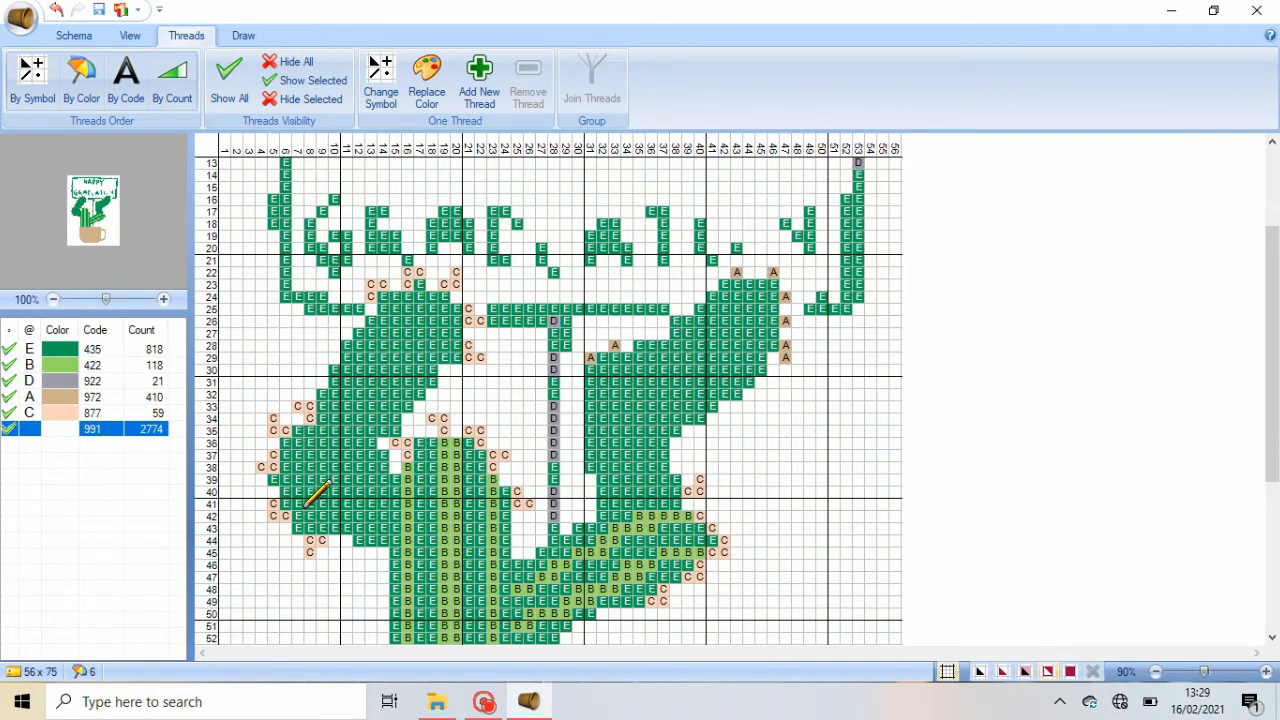
- Paint light green thread 422 stripes across the cactus's left lobe in rows 37, 39 and 41, sloping down toward the trunk
click(382, 527)
click(83, 367)
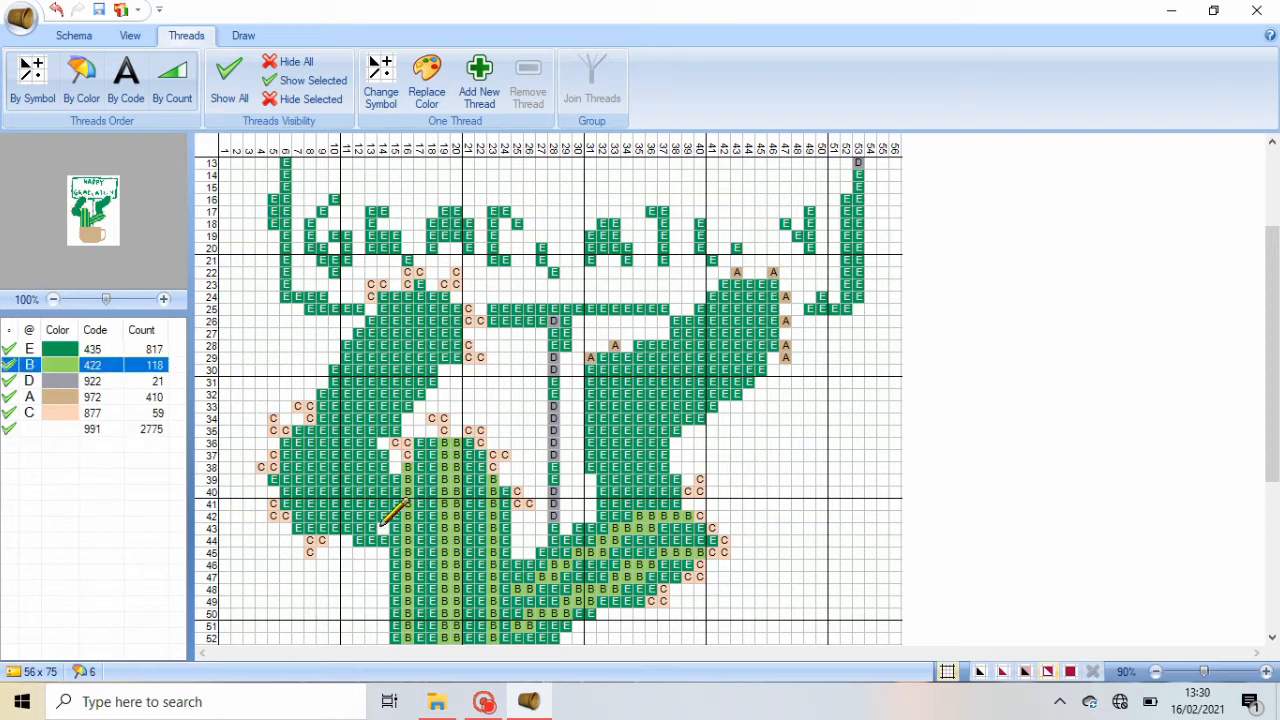
drag(382, 527, 290, 504)
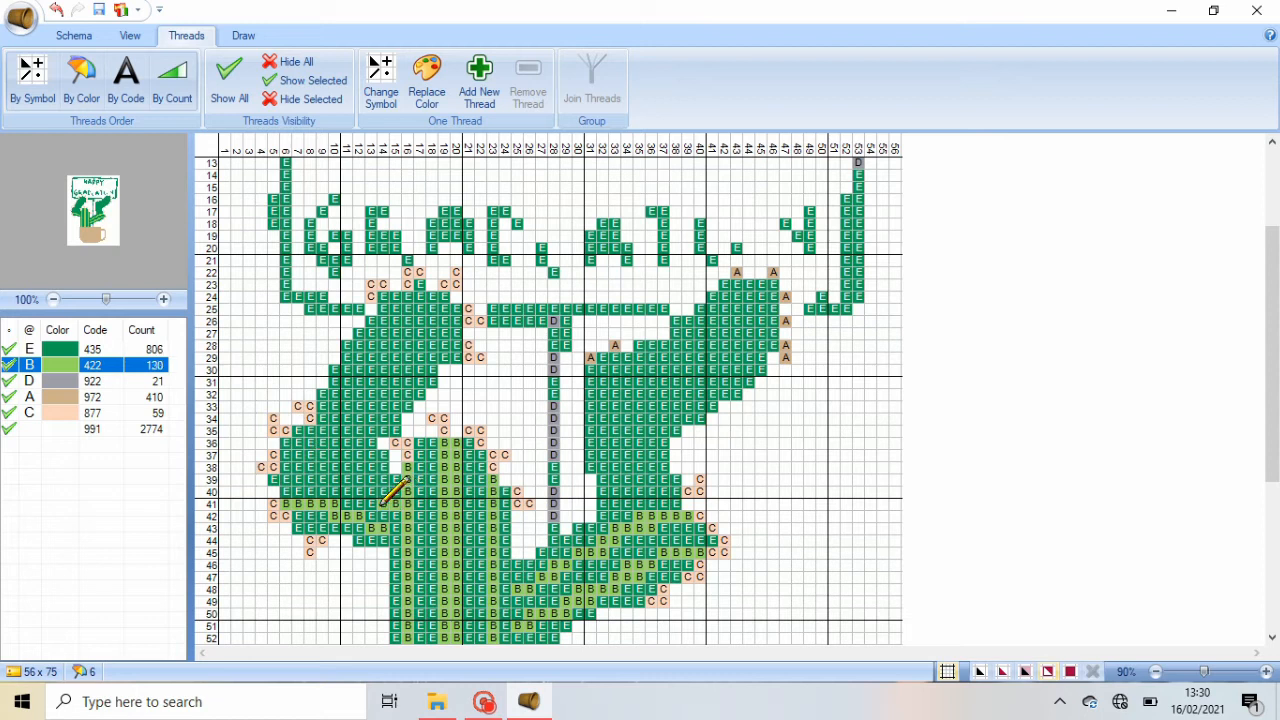
mouse_move(383, 492)
mouse_down()
mouse_move(352, 488)
mouse_move(354, 473)
mouse_move(298, 480)
mouse_up()
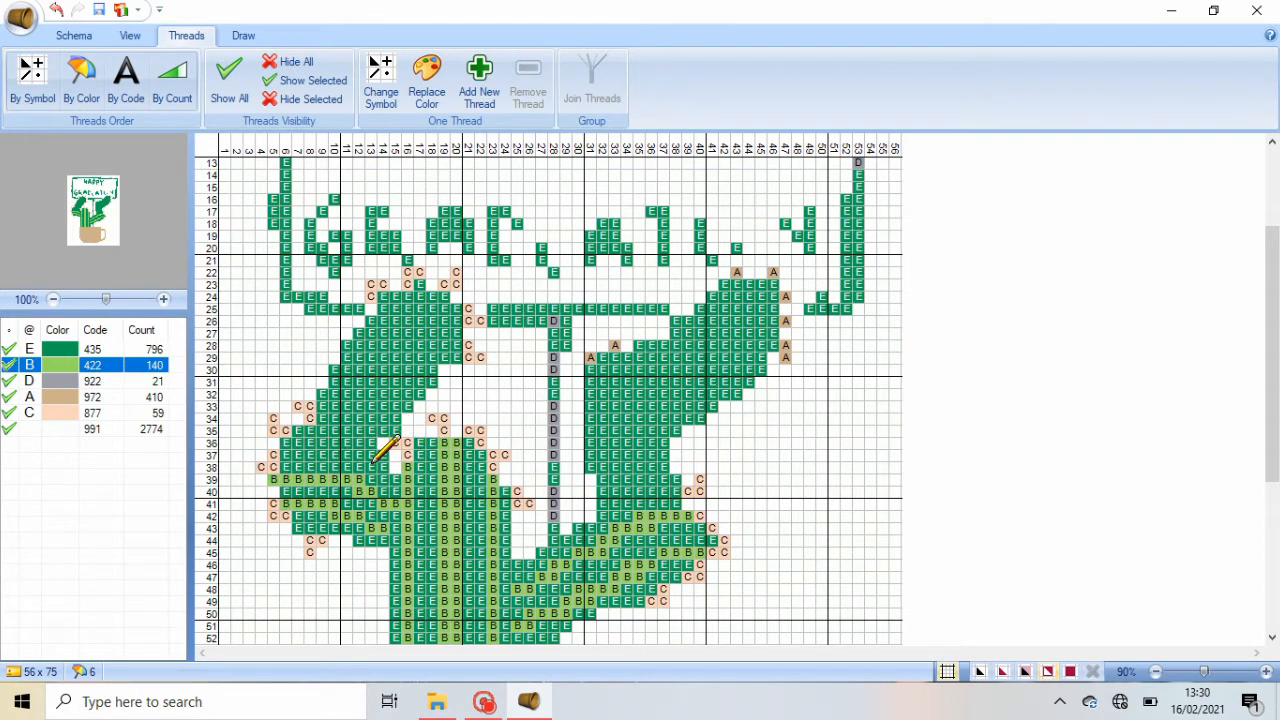
drag(388, 454, 286, 455)
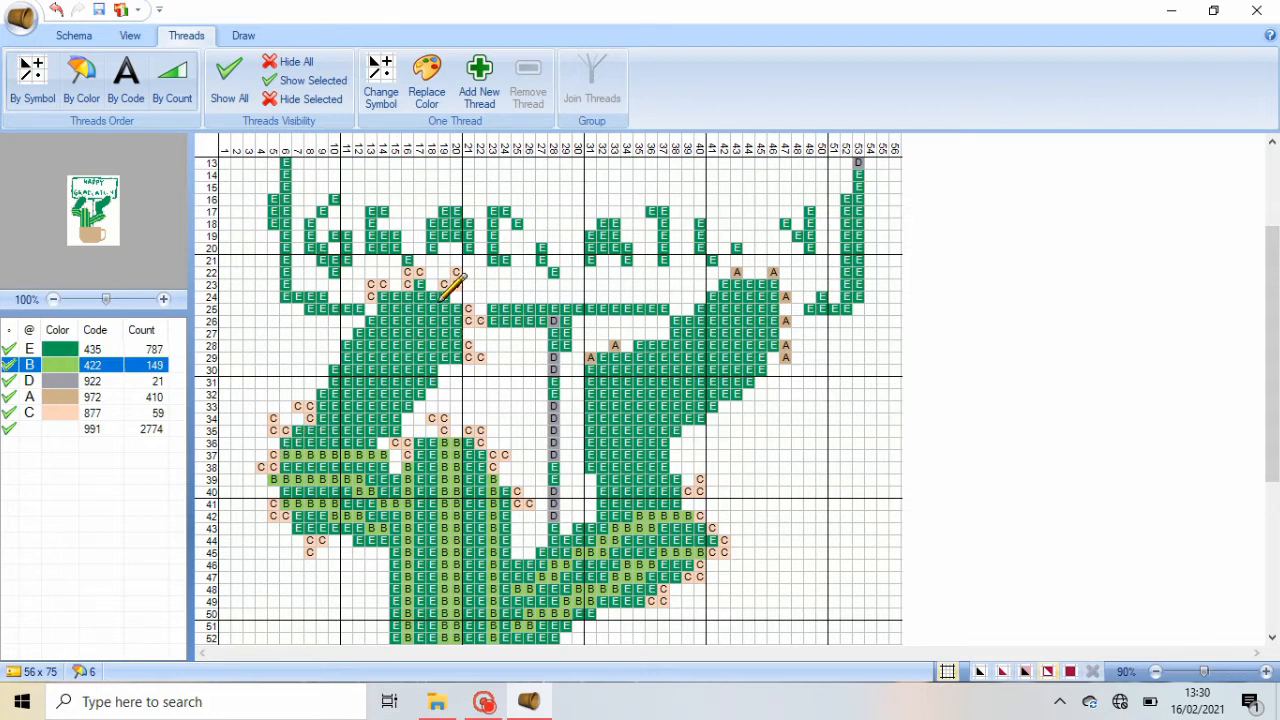
- Paint two diagonal thread 422 stripes along the upper-left arm, and stripes down columns 33 and 36 and up to the tip of the upper-right arm
drag(377, 341, 337, 421)
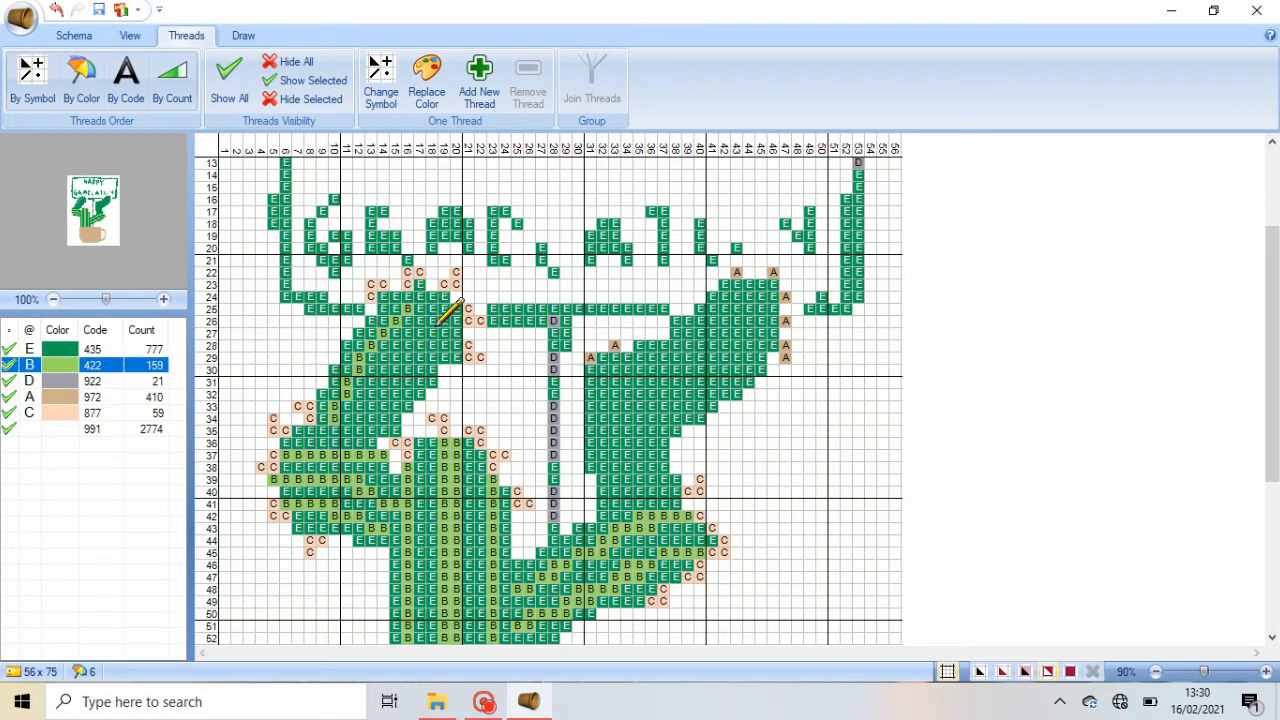
drag(436, 322, 372, 422)
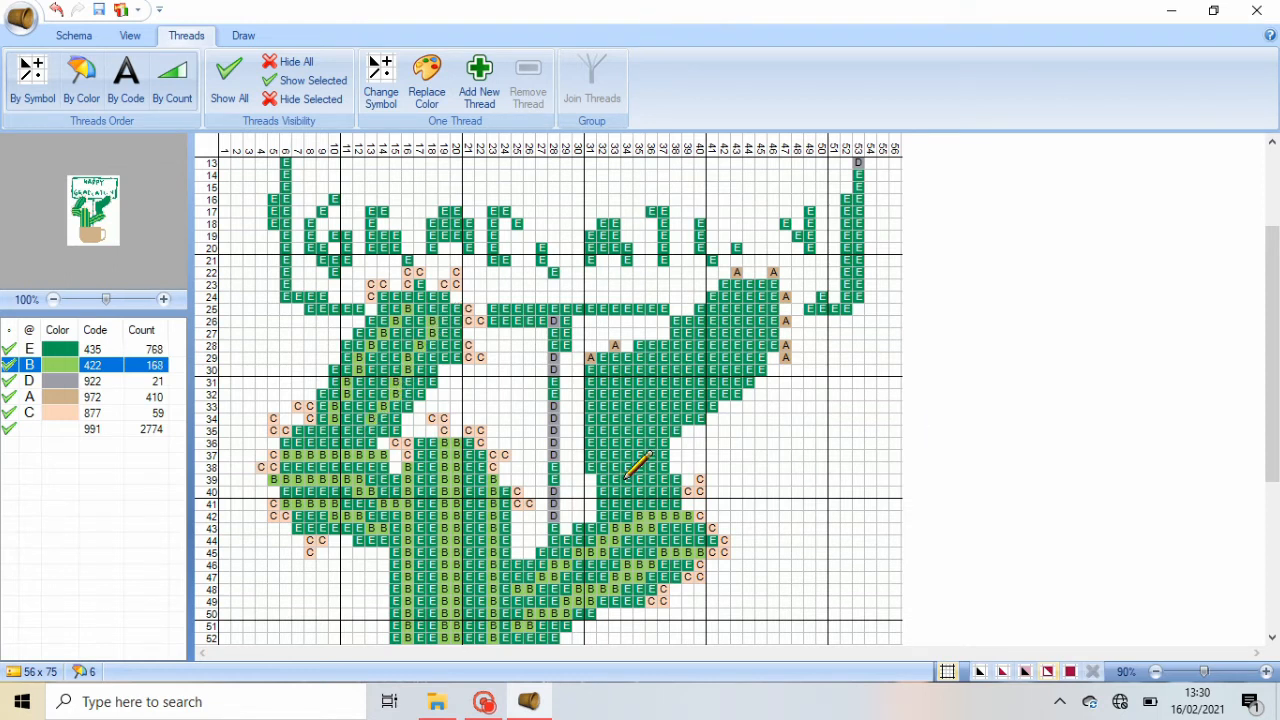
mouse_move(631, 381)
mouse_down()
mouse_move(616, 384)
mouse_move(619, 467)
mouse_up()
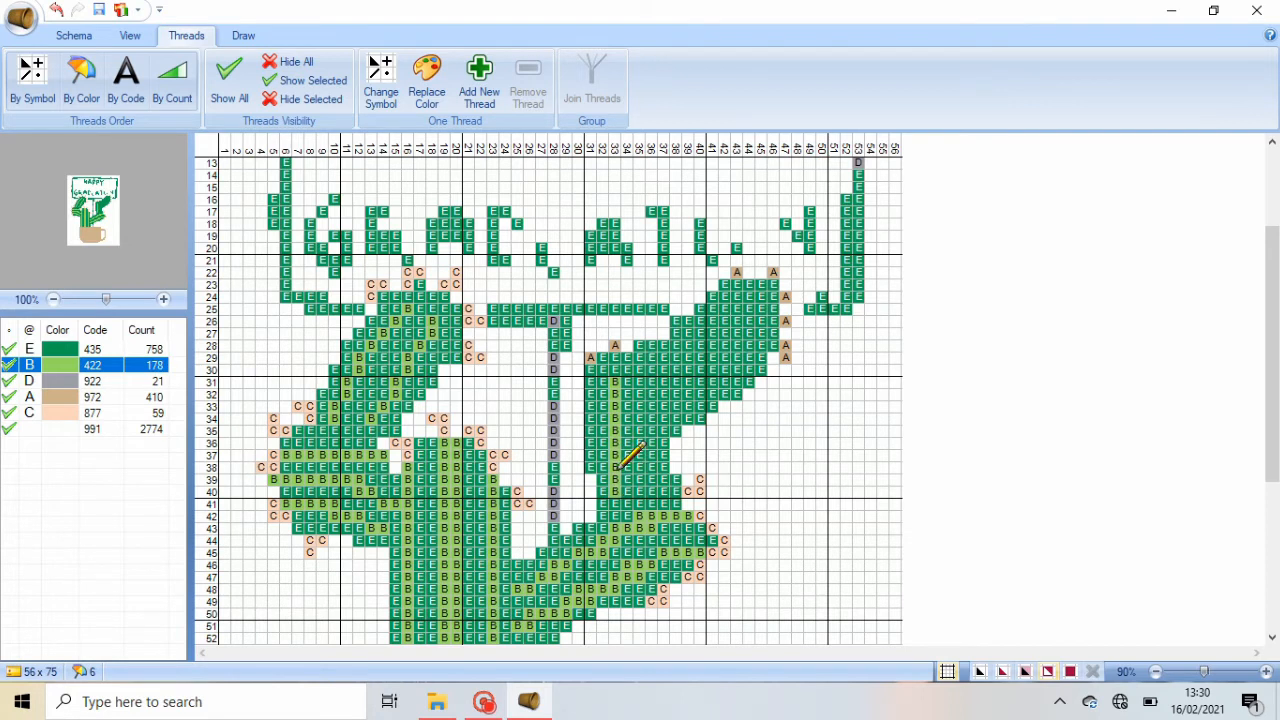
mouse_move(631, 362)
mouse_down()
mouse_move(619, 372)
mouse_move(653, 450)
mouse_move(651, 490)
mouse_up()
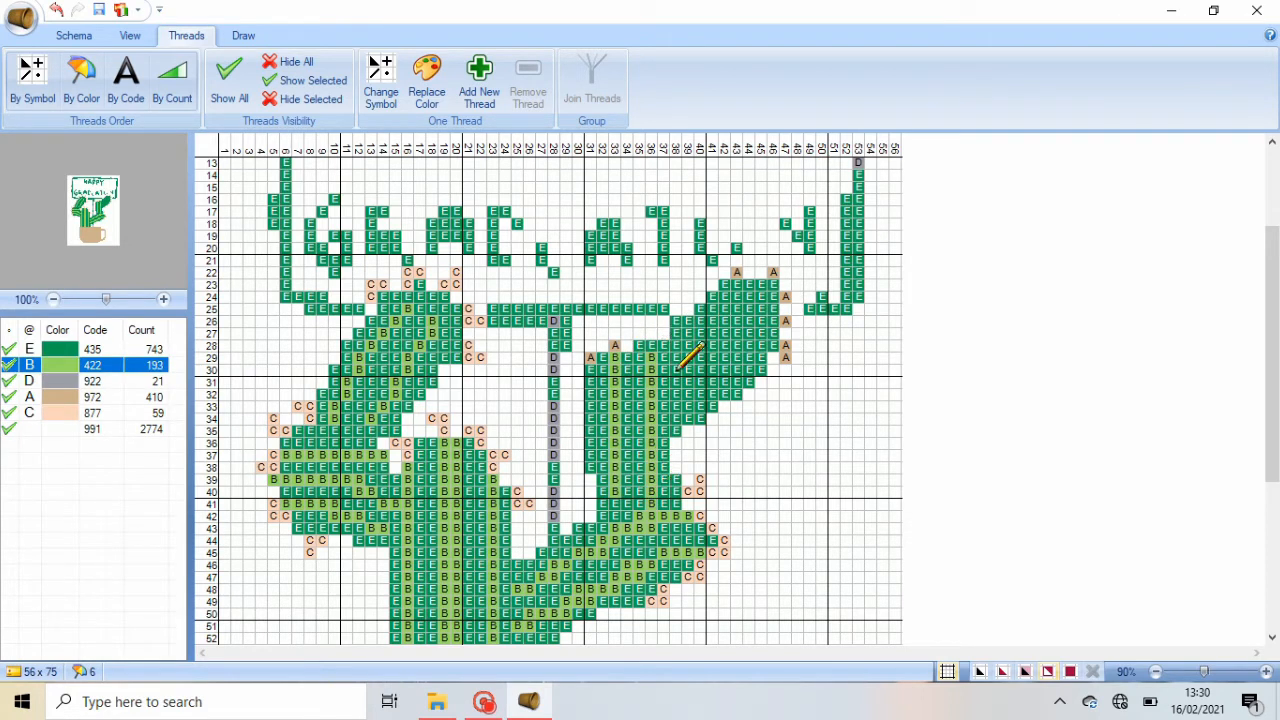
mouse_move(690, 357)
mouse_down()
mouse_move(774, 294)
mouse_move(676, 407)
mouse_move(774, 344)
mouse_up()
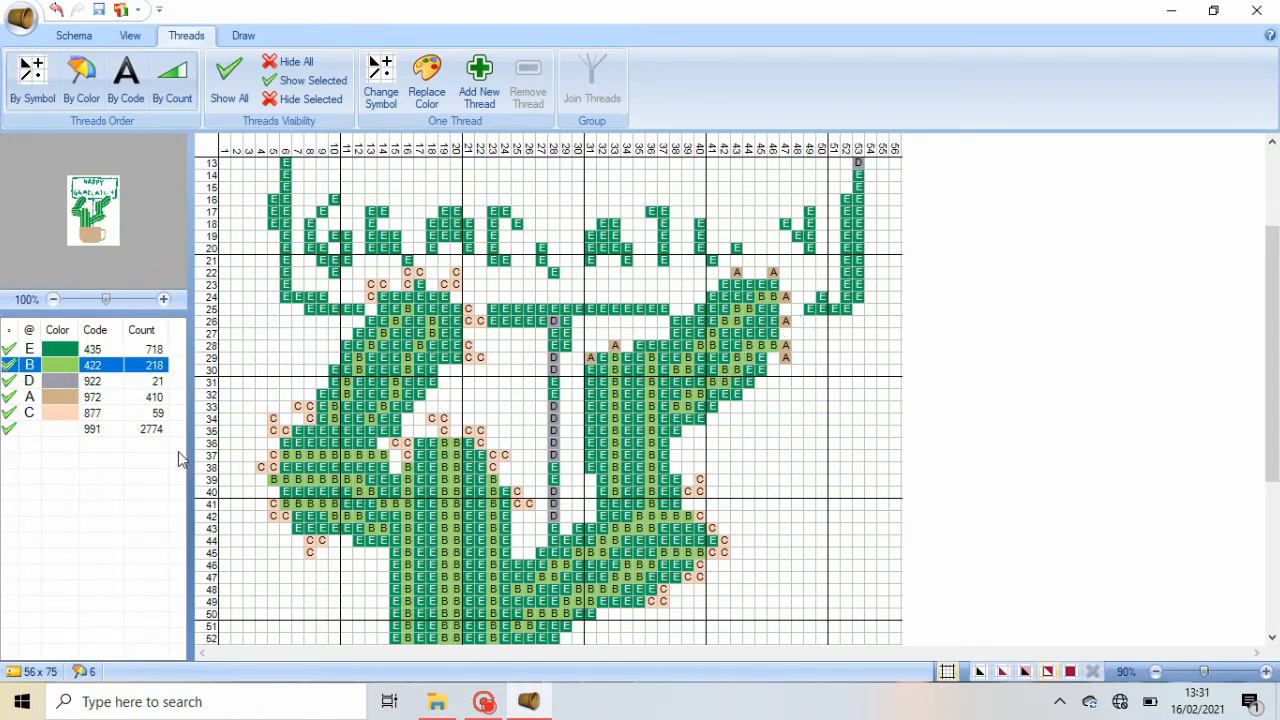
- Erase column 31 from row 29 to 38 along the right arm, and the spine at columns 39 and 40, rows 39 and 40
click(119, 429)
drag(606, 334, 598, 466)
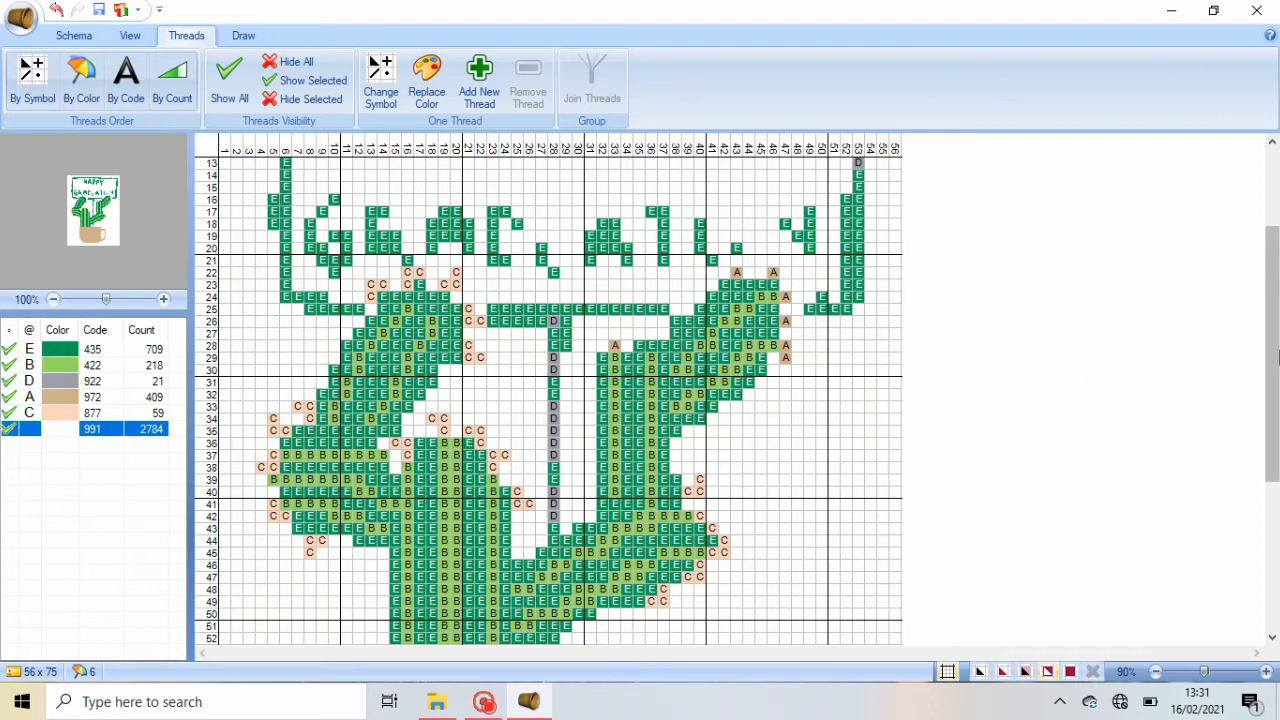
drag(1278, 357, 1278, 397)
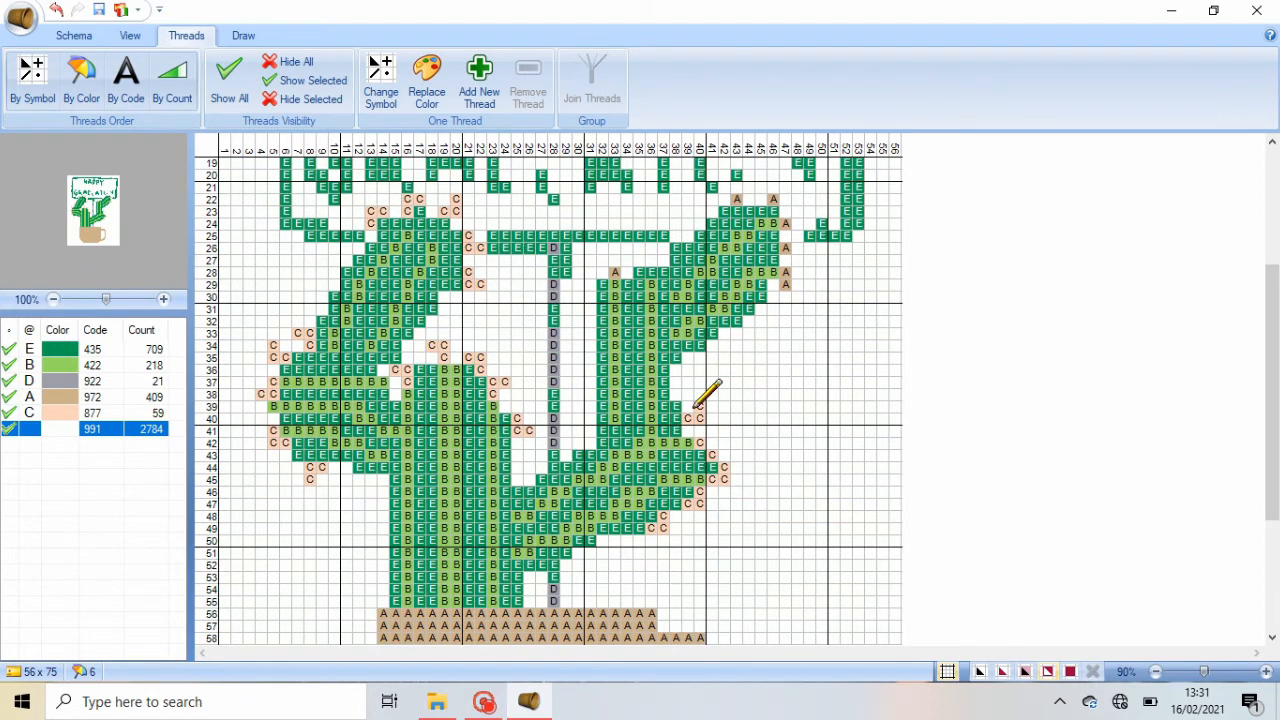
drag(696, 403, 686, 421)
- Reshape the right lobe's spines with thread 877 in columns 39 to 42, rows 41 to 46, erasing the surplus stitches
click(50, 413)
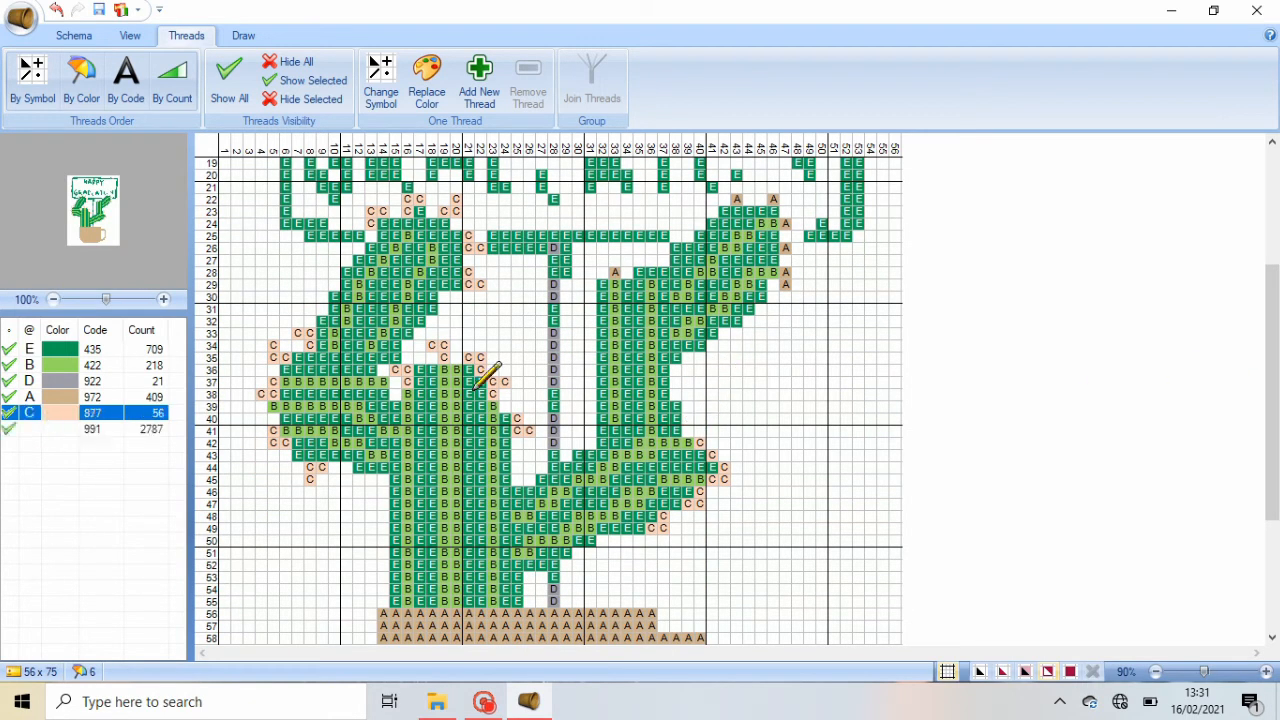
click(700, 430)
click(688, 430)
click(28, 428)
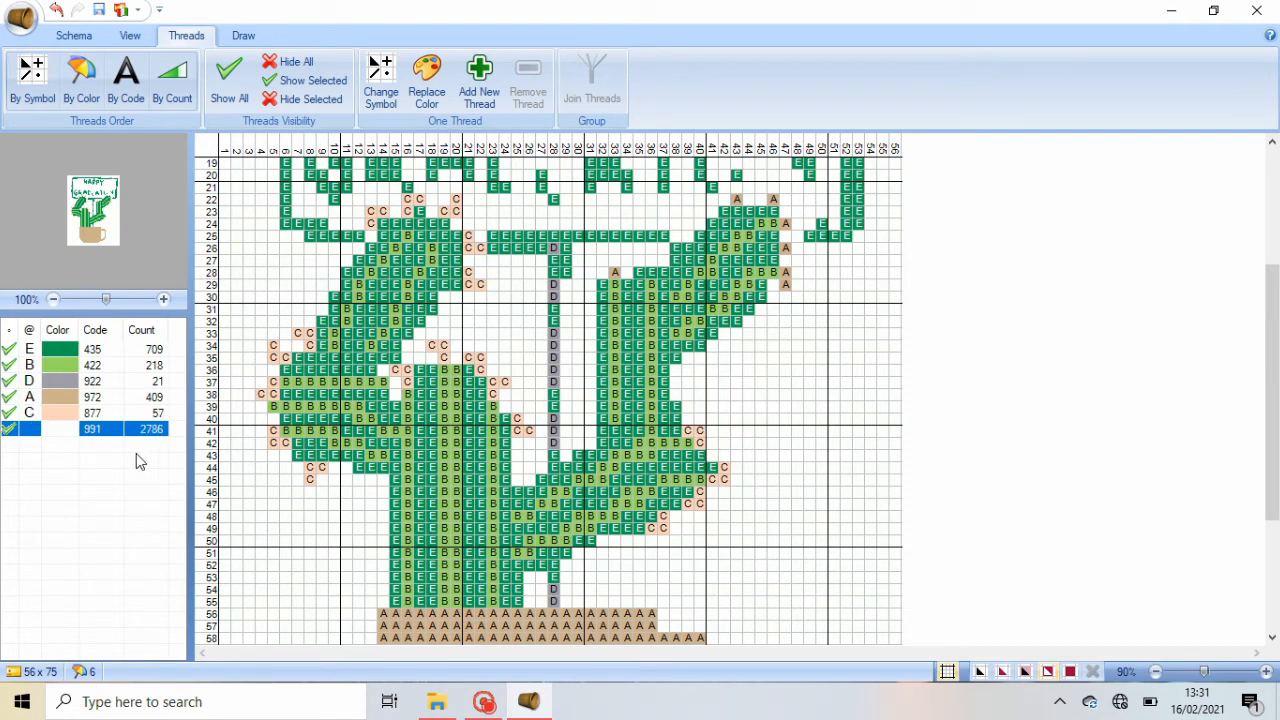
click(40, 413)
click(713, 454)
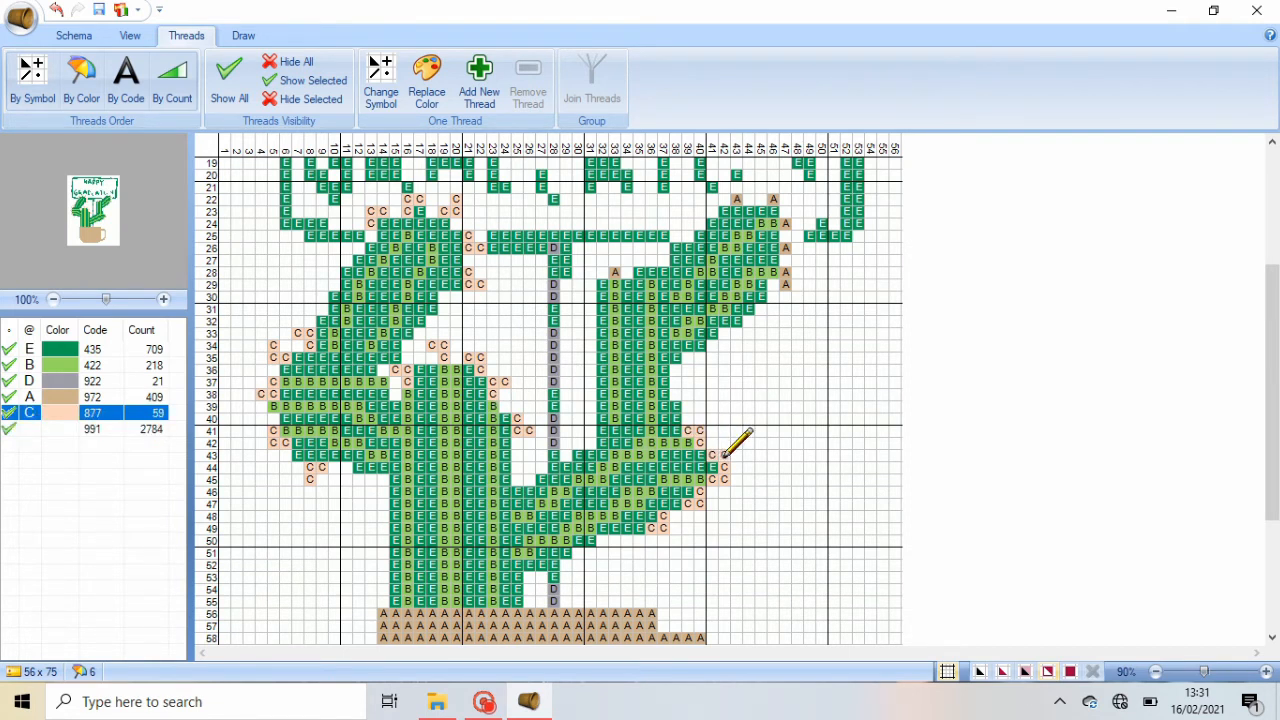
click(724, 442)
click(725, 490)
click(40, 428)
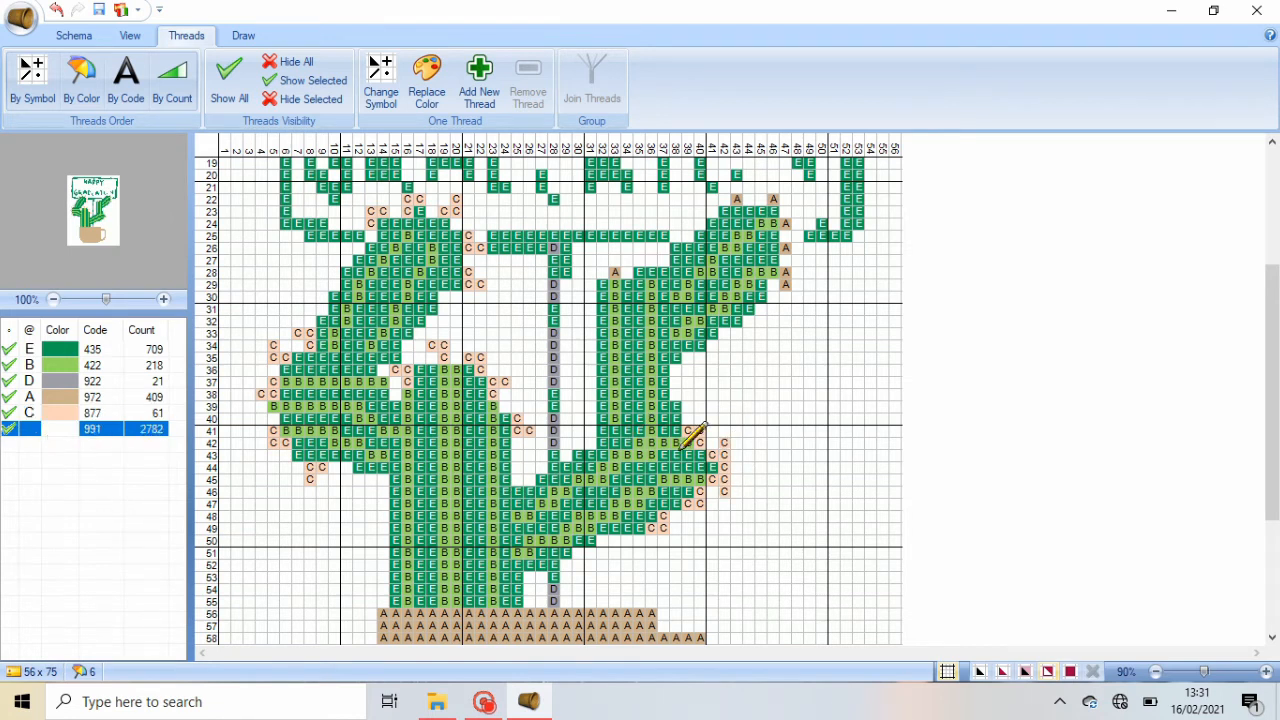
click(724, 466)
- Add corner-shaped thread 877 spines along the upper-right arm's inner edge, between columns 30 and 37, rows 27 to 35
drag(1271, 470, 1271, 432)
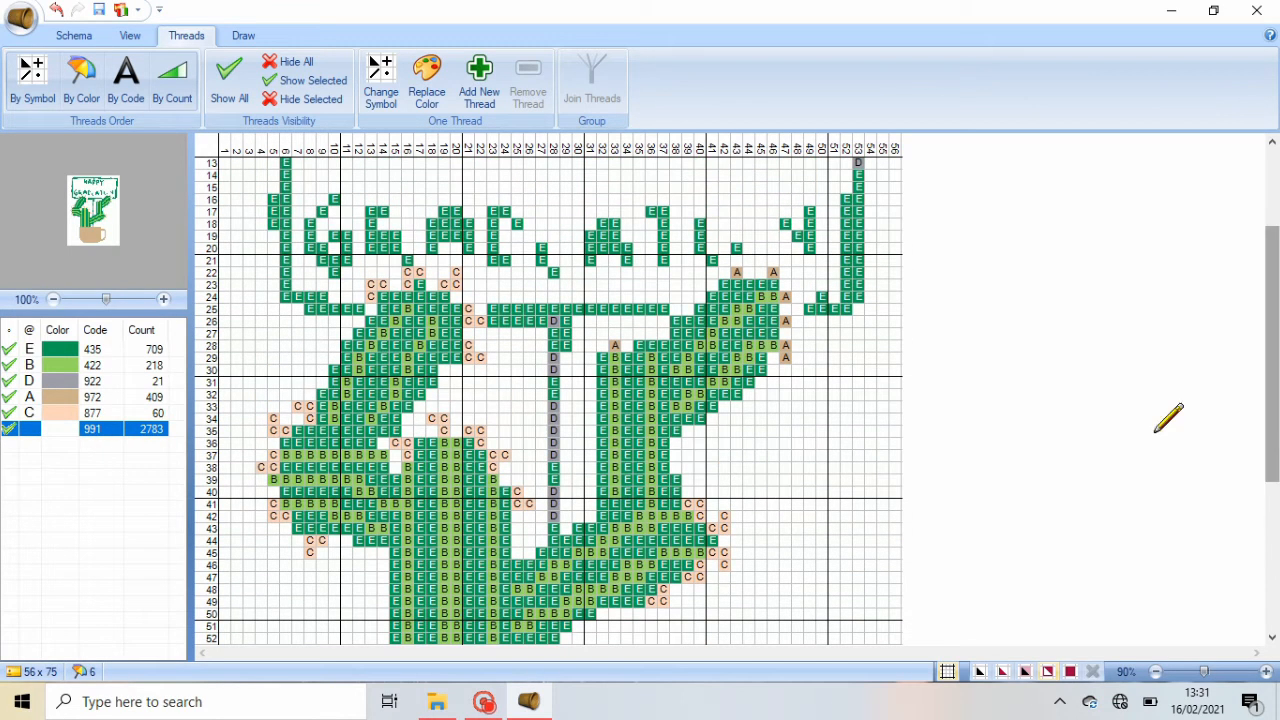
click(75, 413)
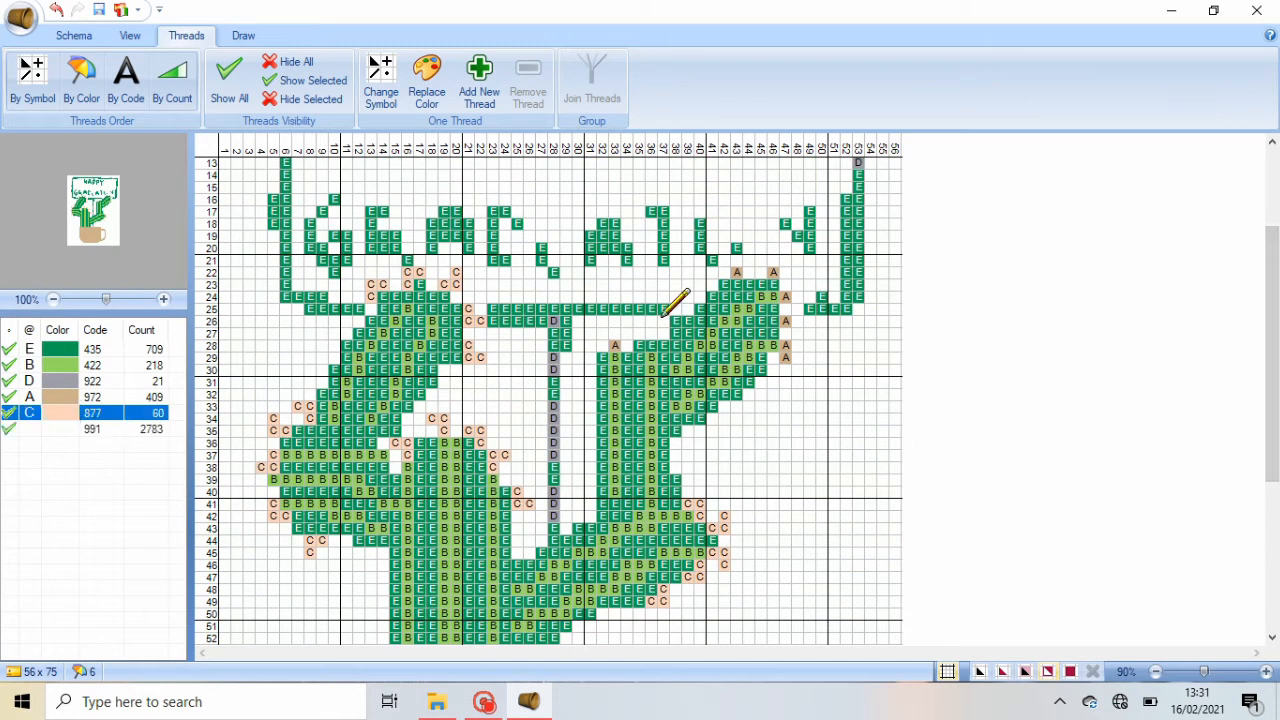
click(590, 357)
click(590, 369)
click(614, 345)
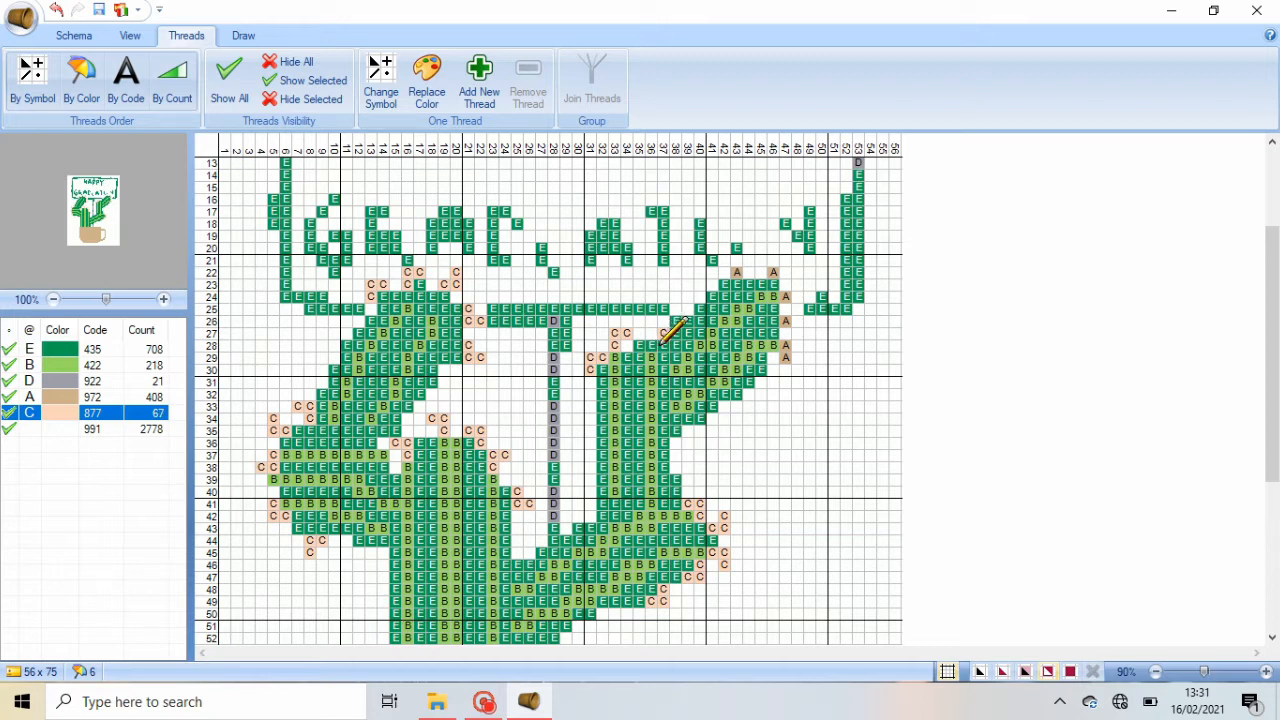
click(662, 336)
click(651, 345)
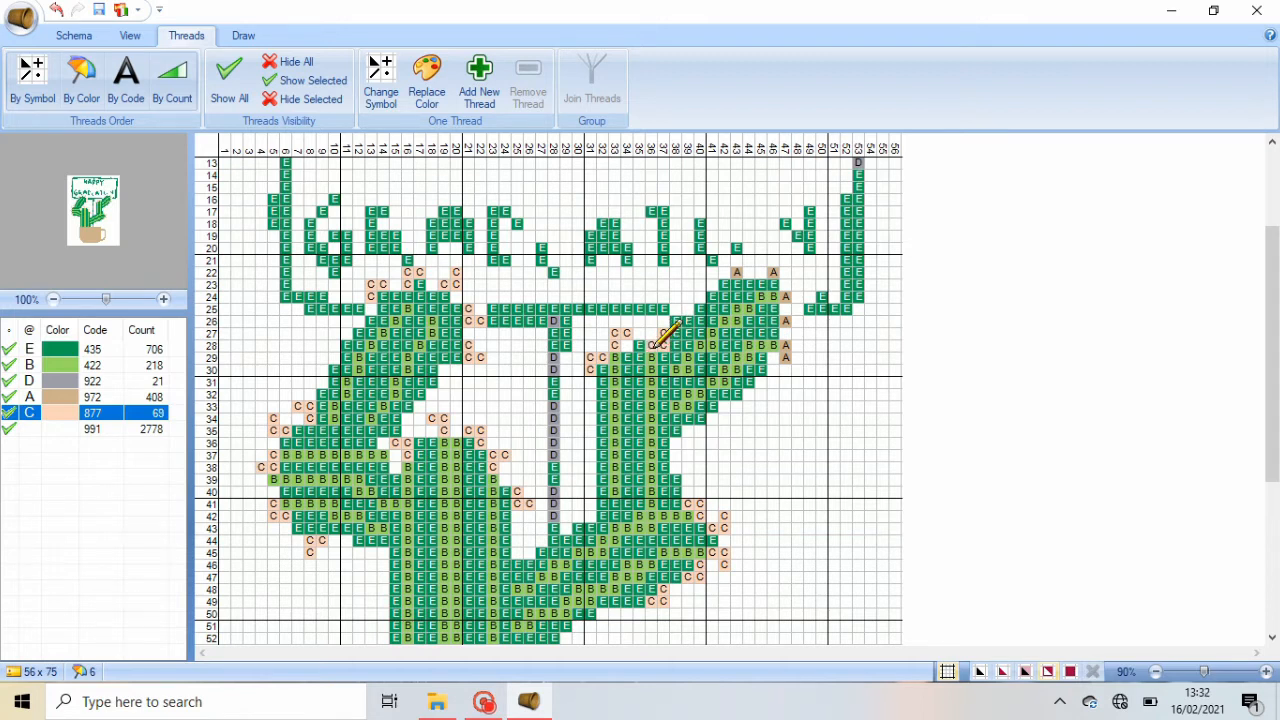
click(578, 393)
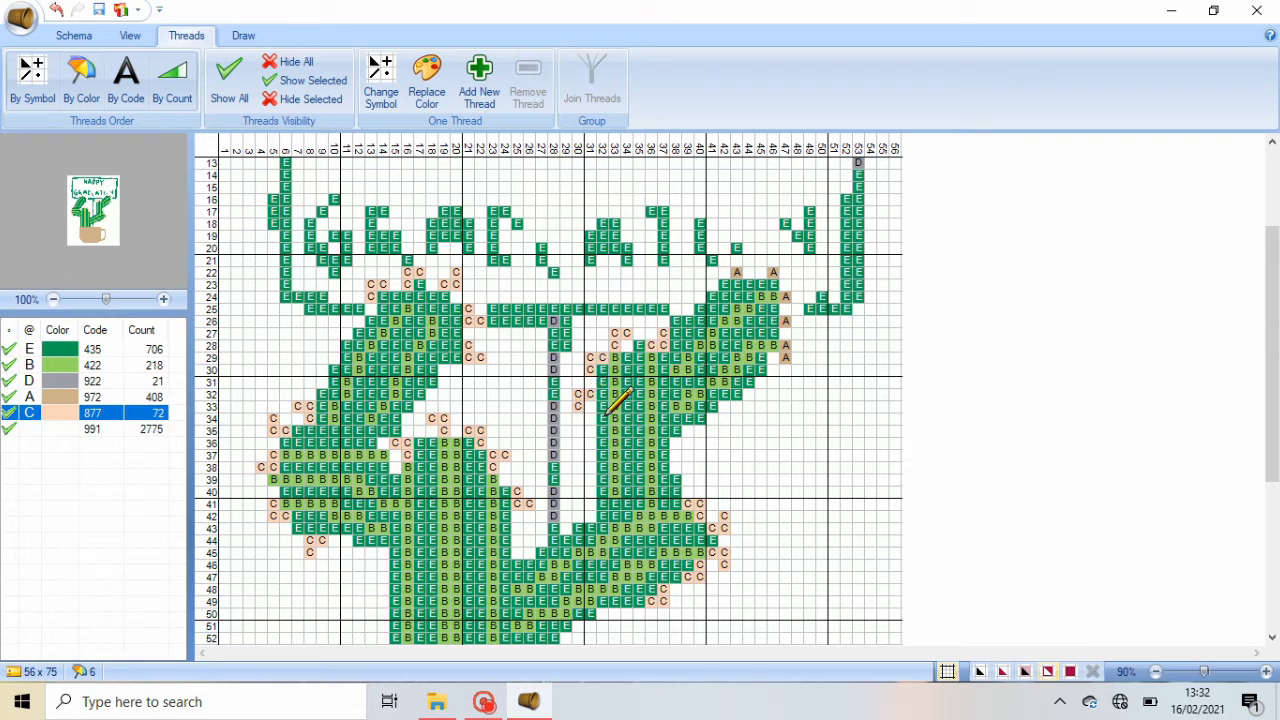
click(590, 430)
click(602, 430)
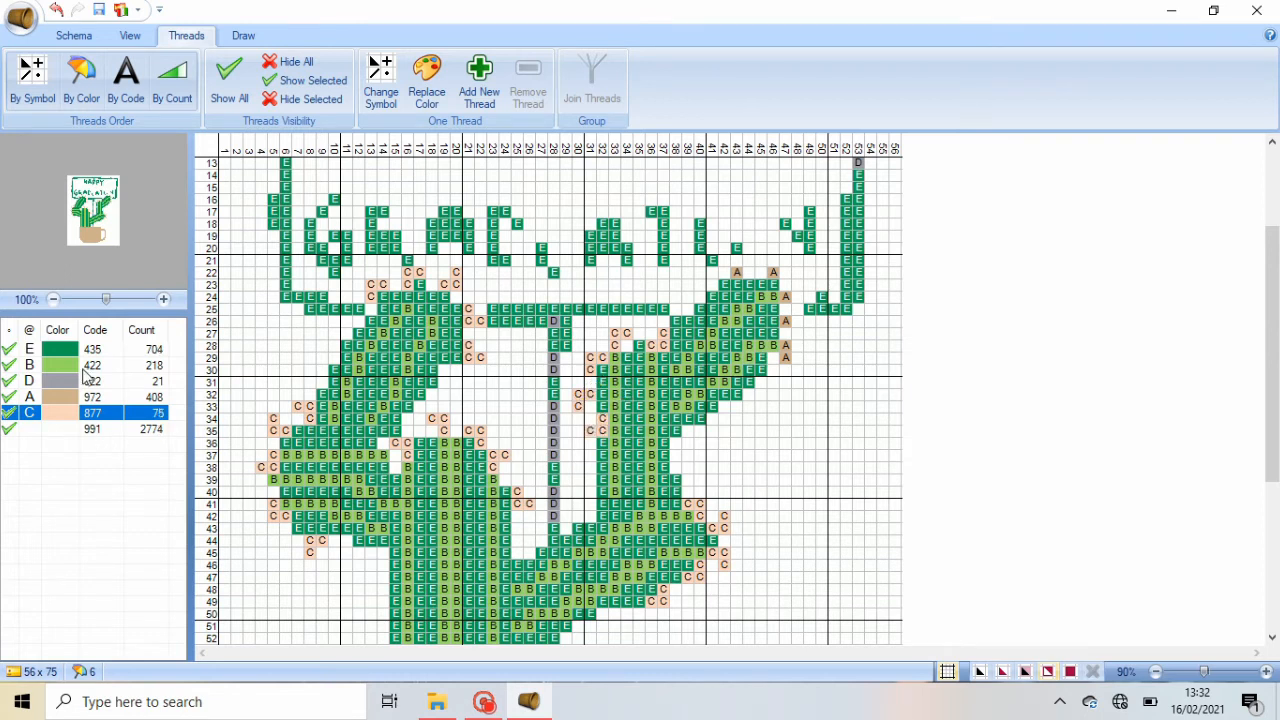
- Fill column 38, row 27 with thread 435, and paint thread 877 spines above the right arm's tip in columns 43 to 47, rows 21 and 22
click(60, 349)
click(678, 332)
click(60, 413)
click(736, 272)
click(736, 260)
click(748, 260)
click(772, 272)
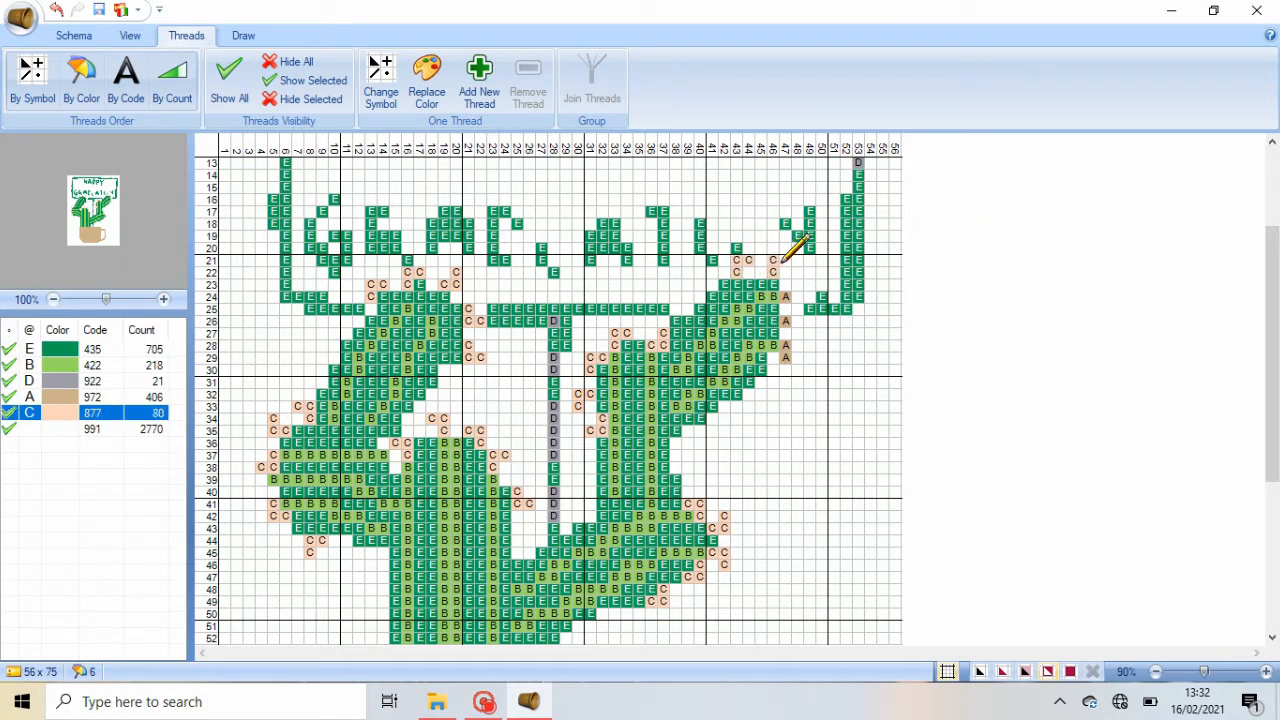
click(784, 272)
- Paint thread 877 spines over the tan stitches on the right arm's outer edge, in columns 46 to 48, rows 24 to 29
click(784, 296)
click(796, 296)
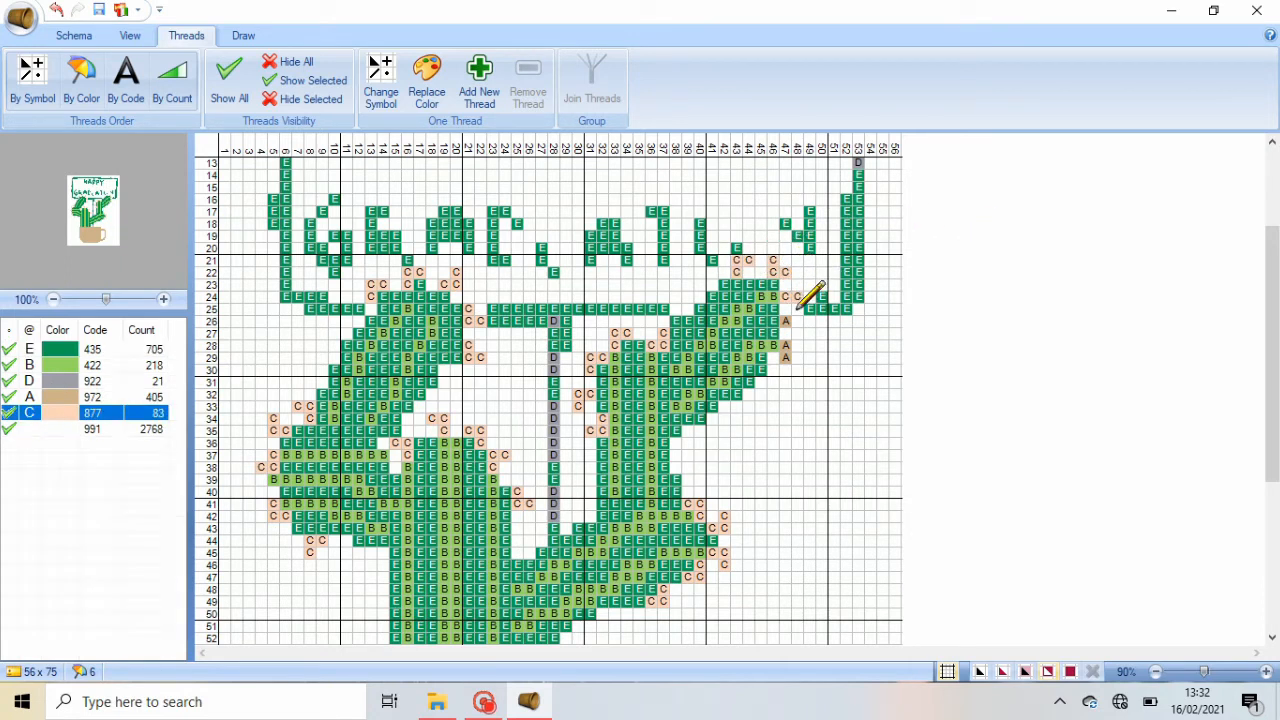
click(785, 333)
click(797, 333)
click(785, 345)
click(785, 357)
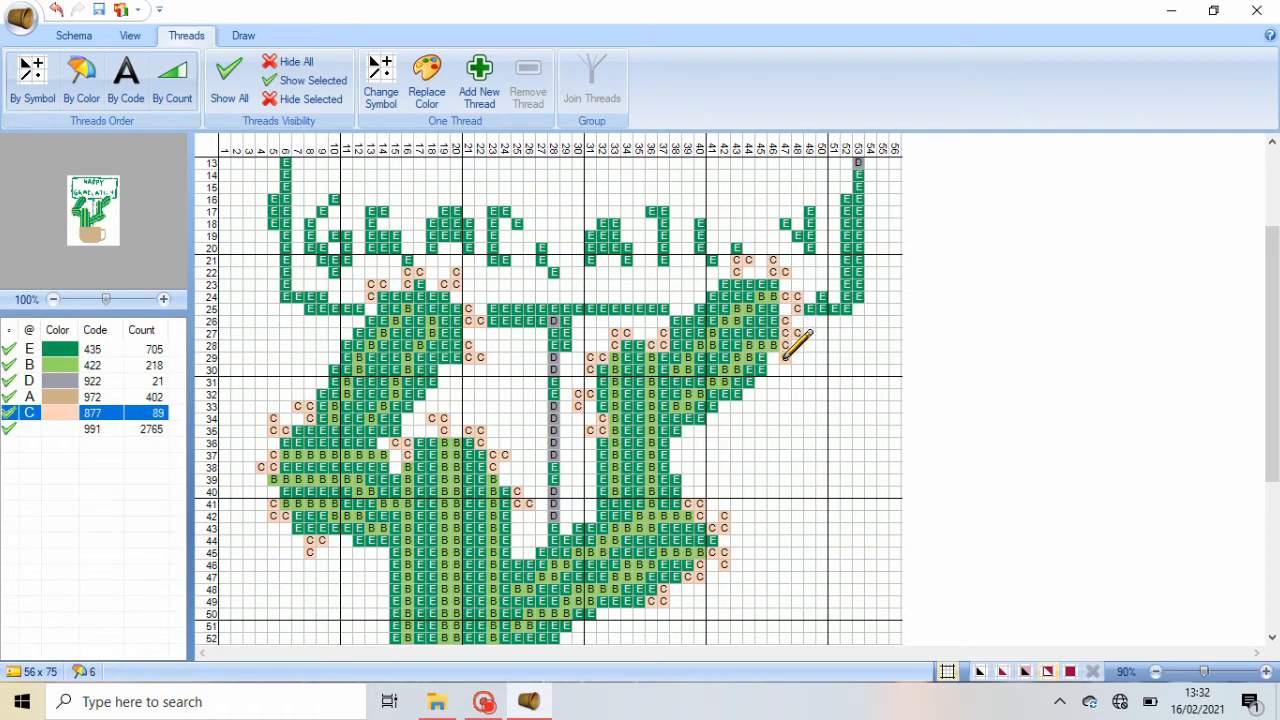
click(776, 358)
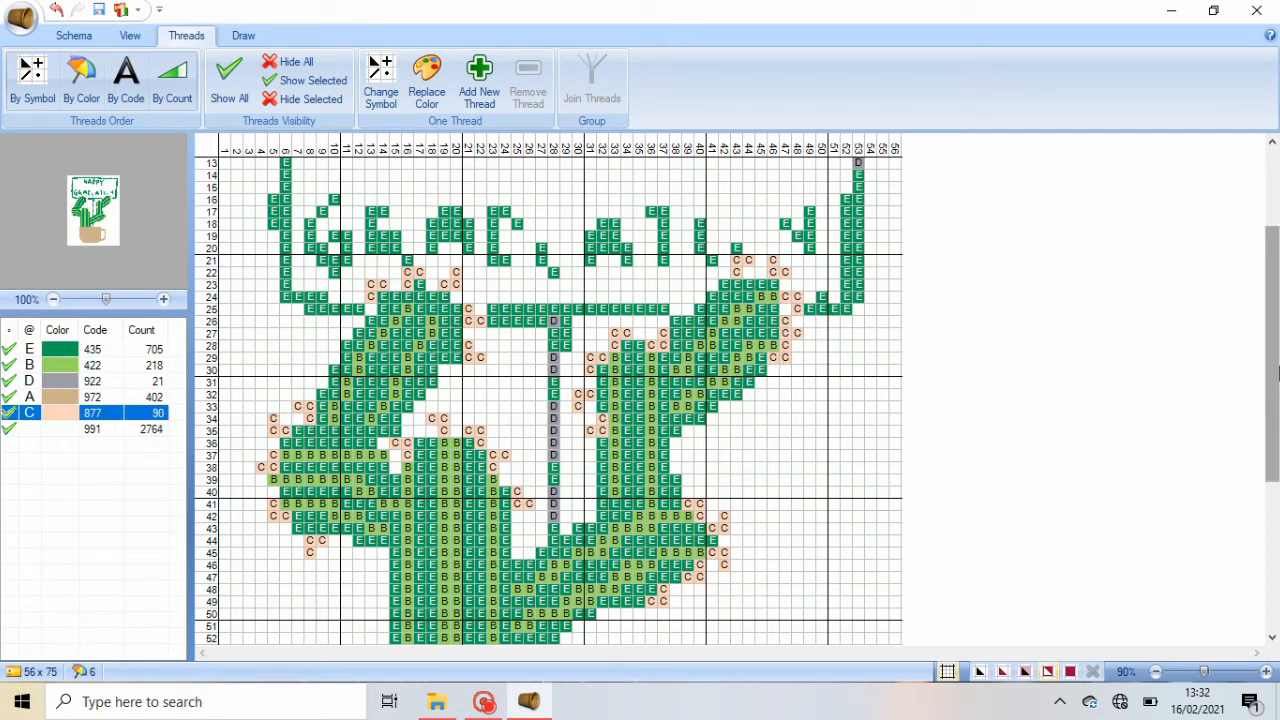
- Recolor the sign's pole in column 28 with gray thread 922 from row 26 to 43, and again at row 53
scroll(1277, 372, up, 3)
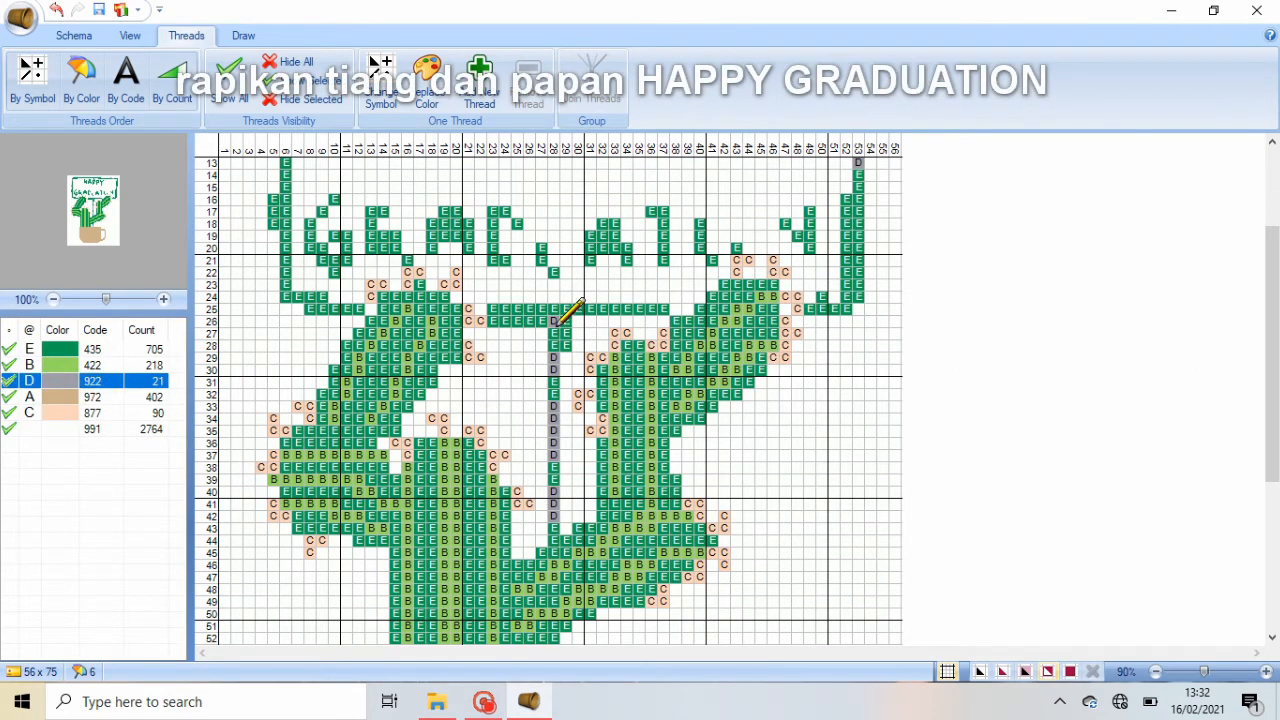
drag(556, 322, 556, 493)
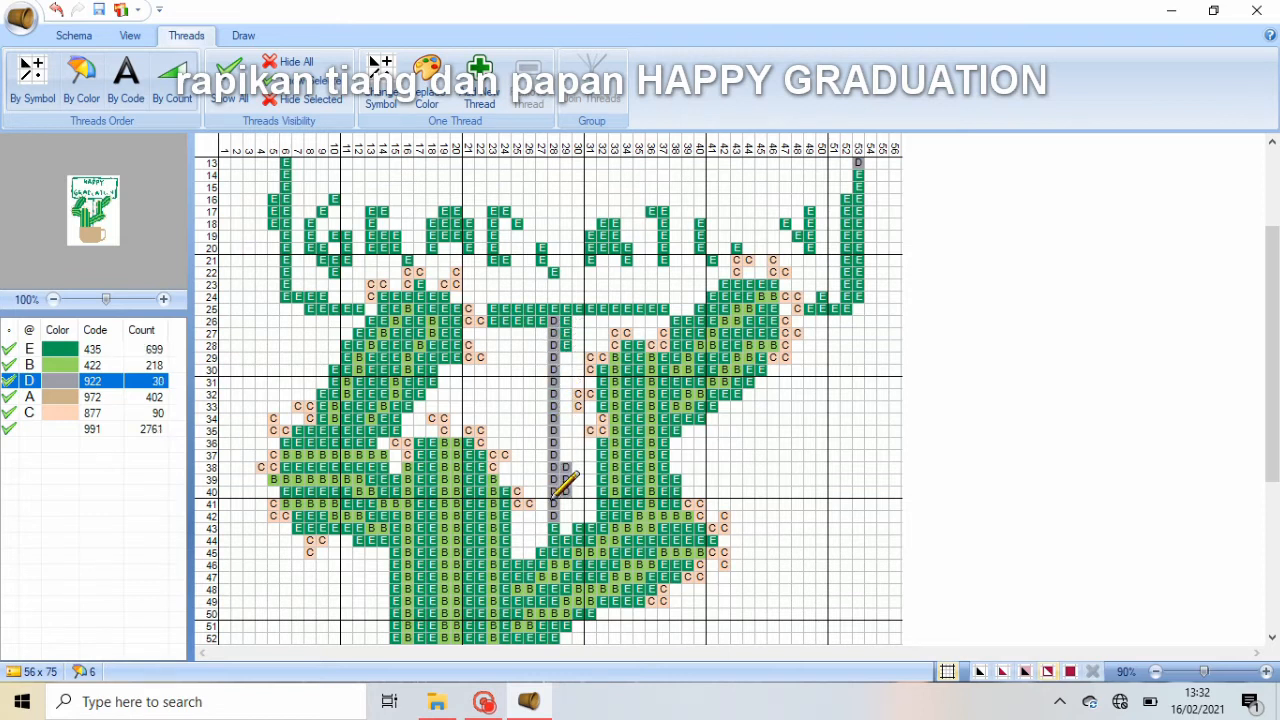
click(554, 528)
drag(1271, 372, 1271, 494)
click(554, 418)
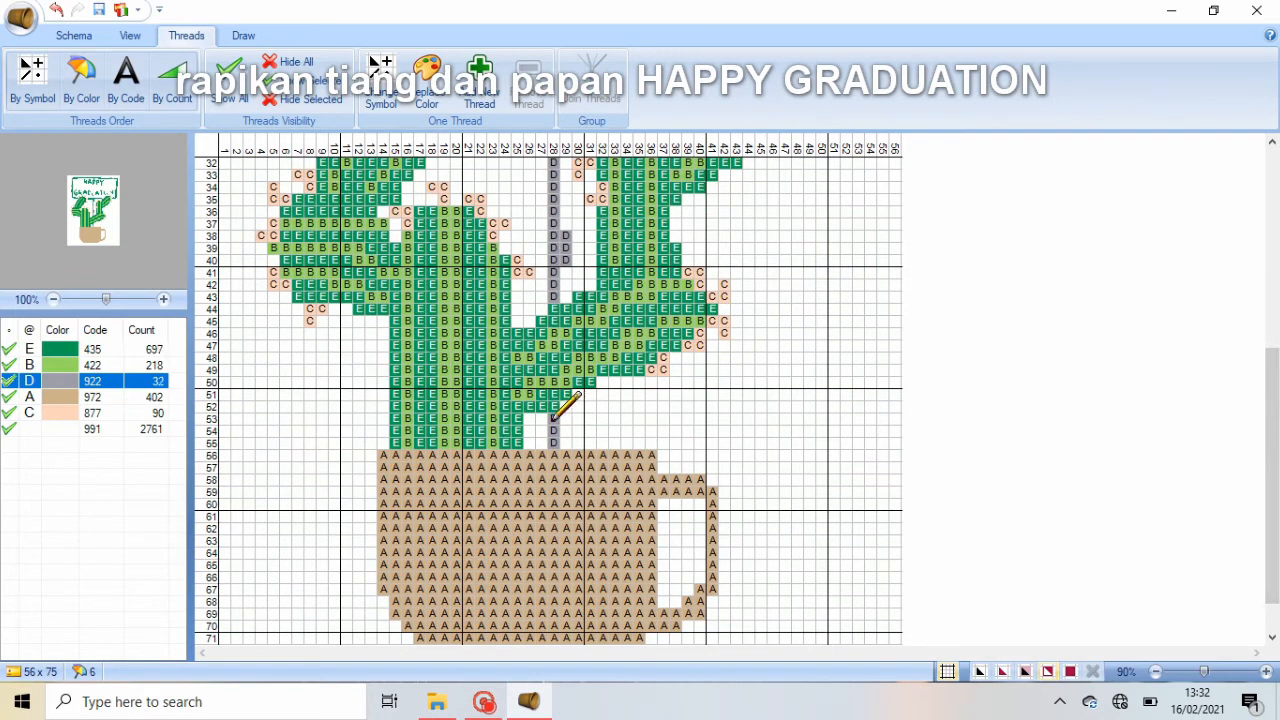
- Erase the stray stitches beside the pole in column 29 and the extra stitches left of it in row 26
drag(1271, 418, 1249, 306)
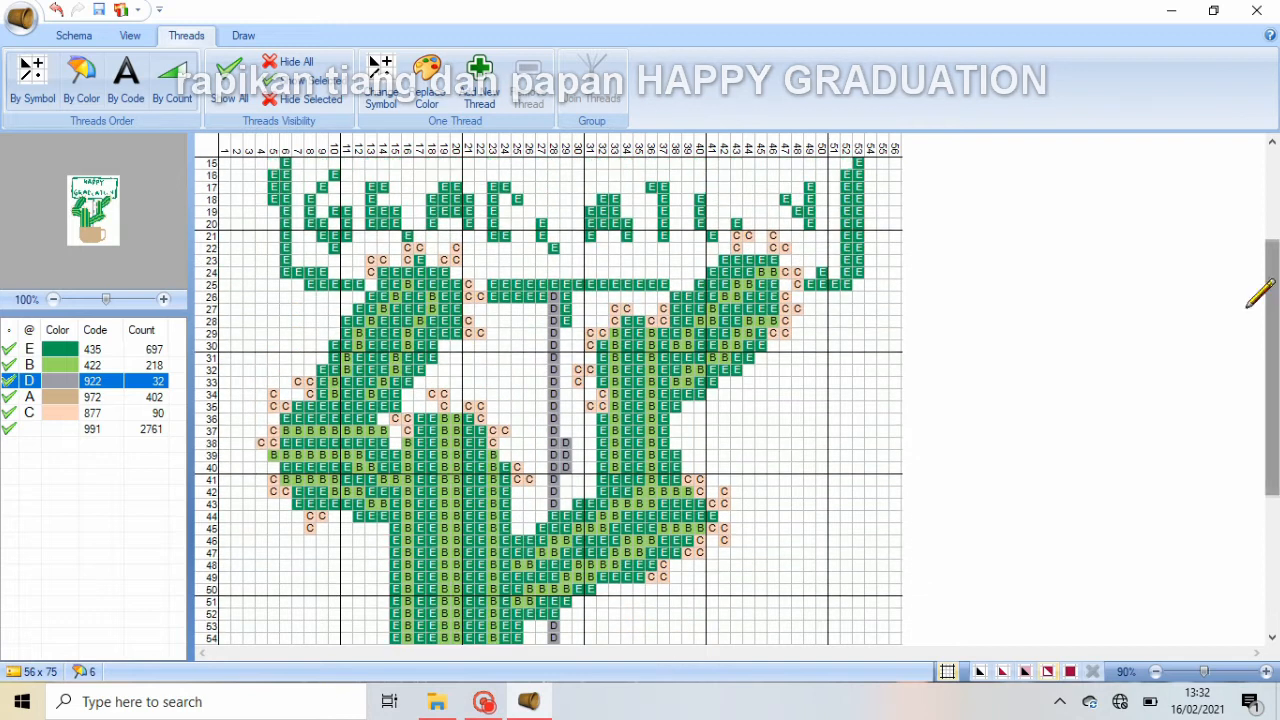
click(100, 429)
drag(566, 442, 566, 466)
drag(1271, 368, 1277, 298)
mouse_move(566, 442)
mouse_down()
mouse_move(537, 429)
mouse_move(500, 428)
mouse_up()
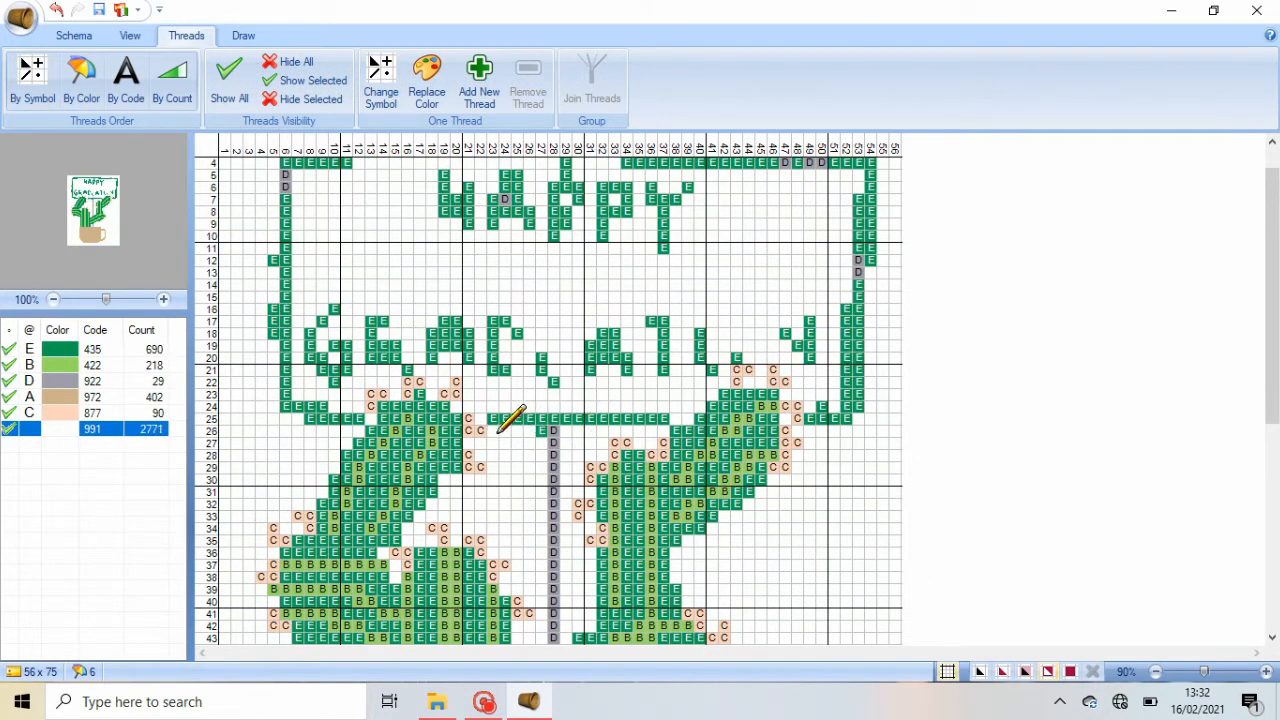
- Paint the sign board's bottom border in row 25 with thread 922 across columns 6 to 13, 22 to 39 and 49 to 53
drag(1274, 316, 1275, 298)
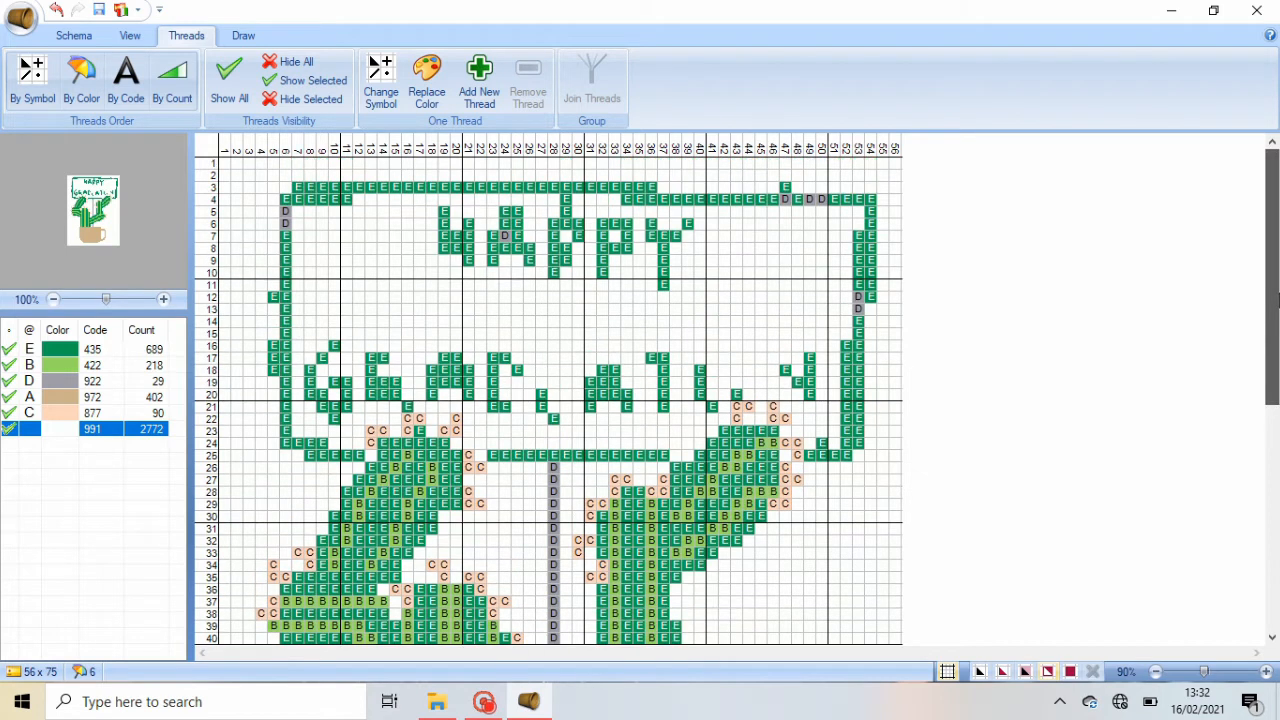
click(92, 381)
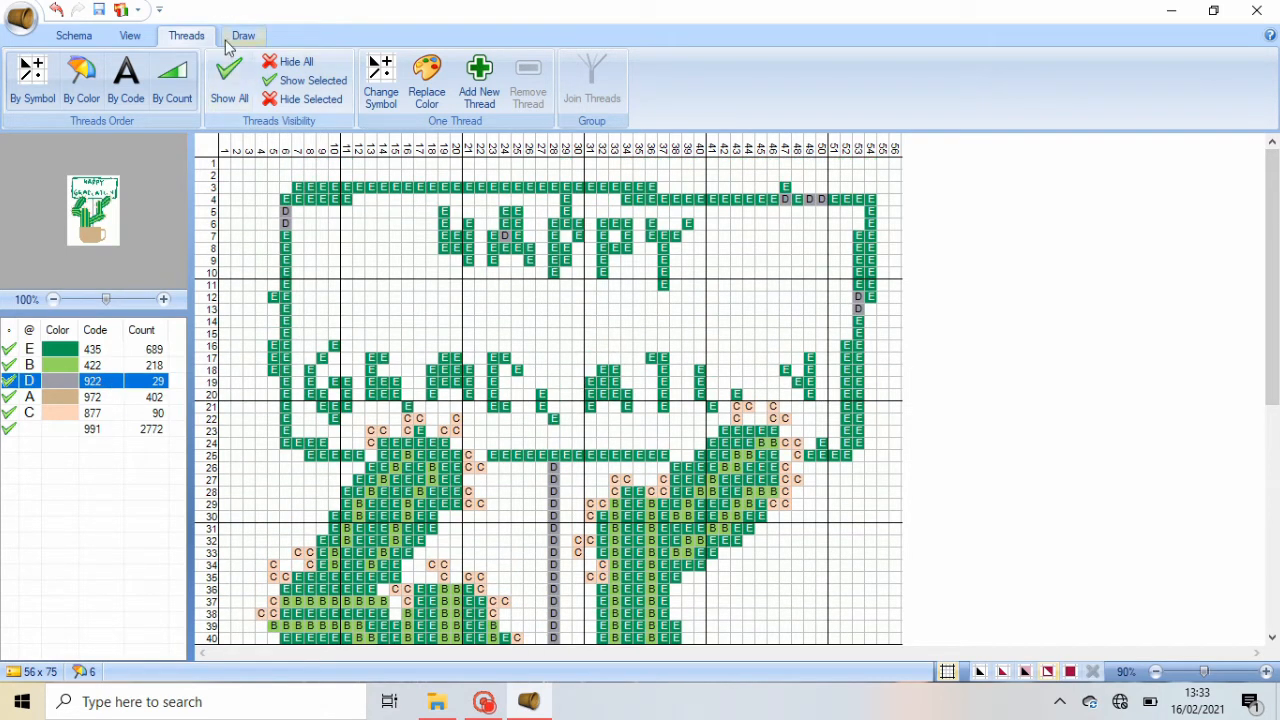
mouse_move(677, 441)
mouse_down()
mouse_move(672, 452)
mouse_move(482, 458)
mouse_up()
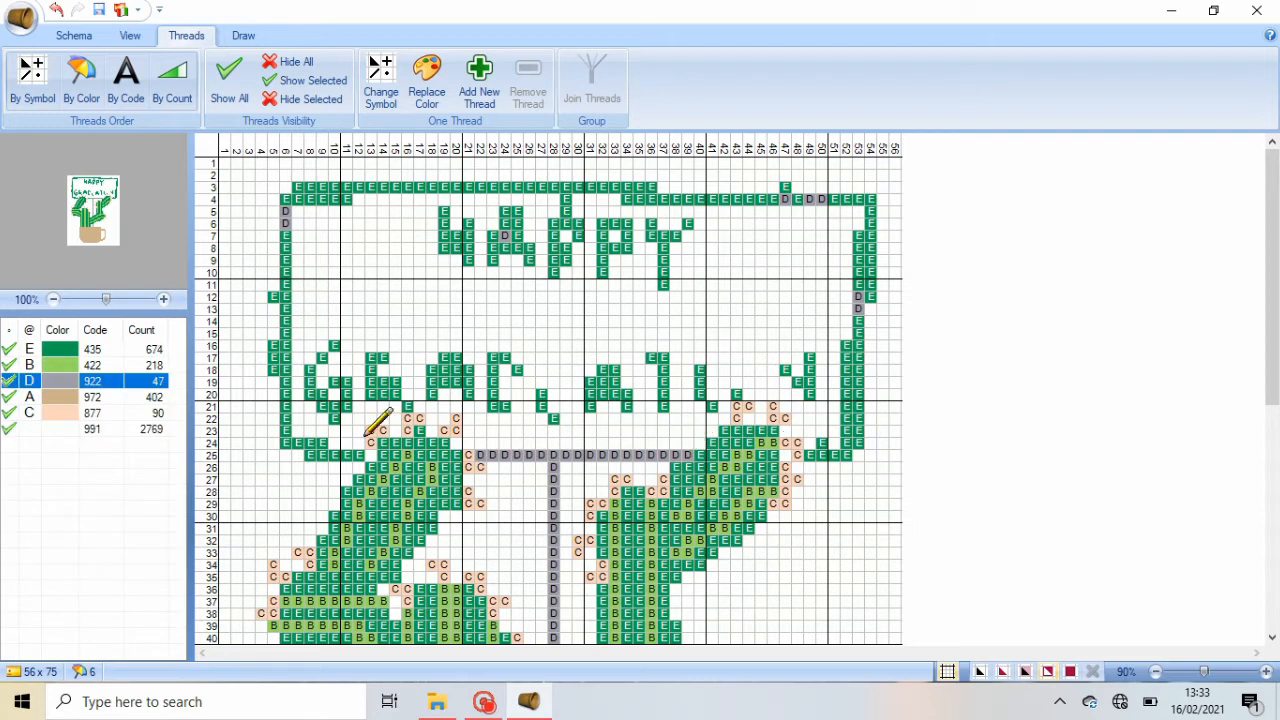
drag(372, 456, 287, 455)
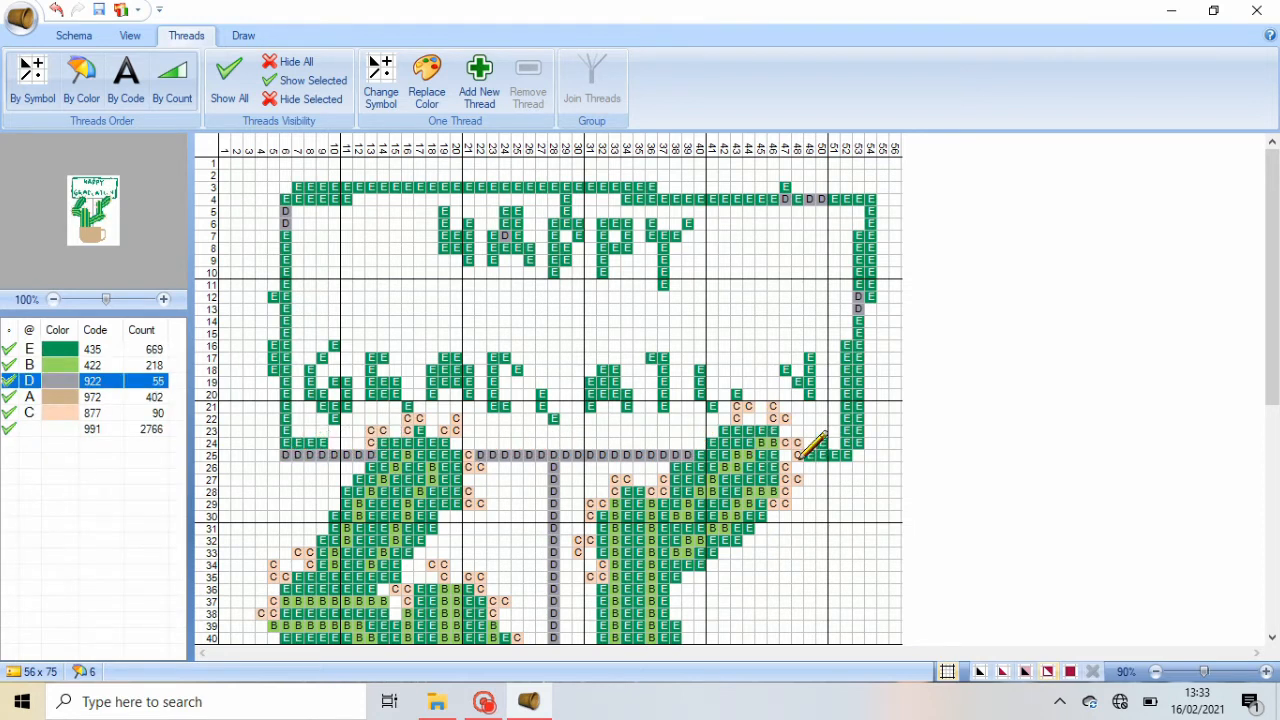
mouse_move(820, 455)
mouse_down()
mouse_move(852, 456)
mouse_move(806, 455)
mouse_move(840, 455)
mouse_up()
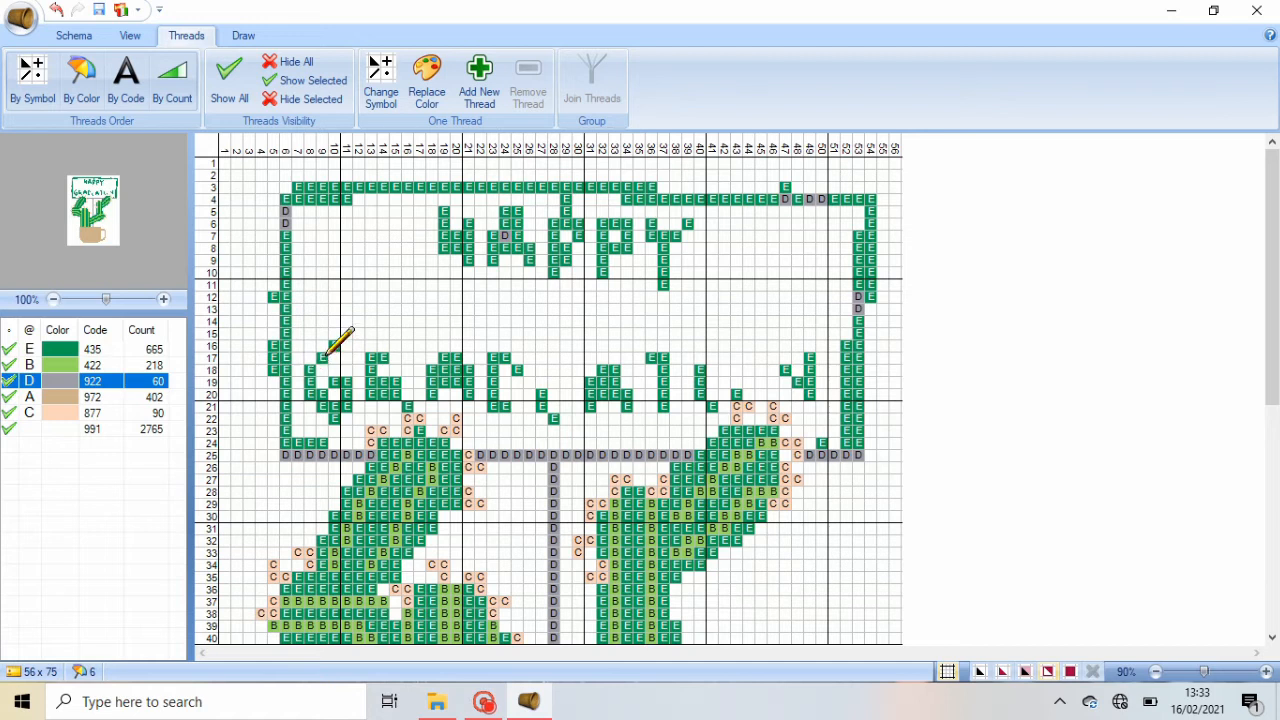
- Redraw the word GRADUATION on the sign with thread 922 in rows 17 to 21, from column 8 to 45
mouse_move(325, 356)
mouse_down()
mouse_move(310, 394)
mouse_move(336, 406)
mouse_up()
click(143, 425)
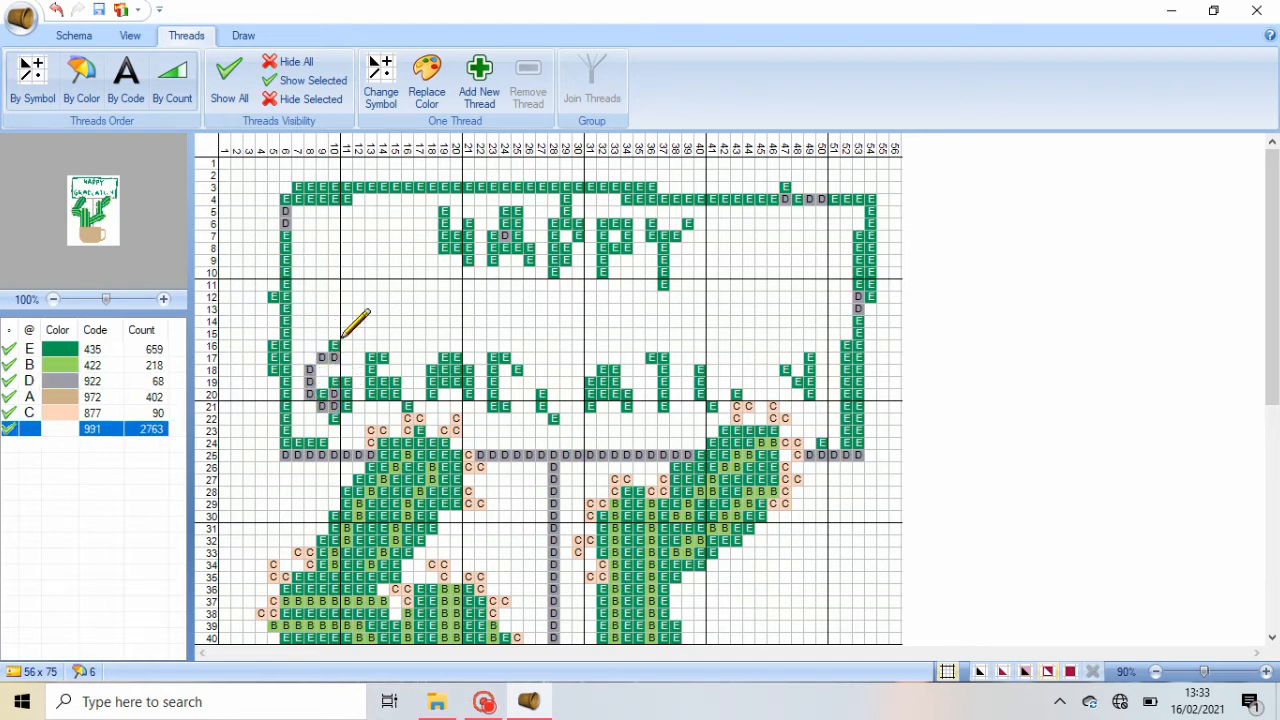
mouse_move(337, 342)
mouse_down()
mouse_move(330, 375)
mouse_move(346, 385)
mouse_move(339, 415)
mouse_move(327, 413)
mouse_move(317, 369)
mouse_move(363, 358)
mouse_move(360, 405)
mouse_move(370, 362)
mouse_move(383, 406)
mouse_move(408, 404)
mouse_move(408, 372)
mouse_move(430, 359)
mouse_move(434, 405)
mouse_move(422, 383)
mouse_move(458, 356)
mouse_move(456, 369)
mouse_move(442, 362)
mouse_move(461, 401)
mouse_move(470, 360)
mouse_move(483, 373)
mouse_move(468, 405)
mouse_move(543, 370)
mouse_move(502, 361)
mouse_move(507, 401)
mouse_move(530, 401)
mouse_move(528, 372)
mouse_move(550, 355)
mouse_move(555, 407)
mouse_move(563, 359)
mouse_move(582, 406)
mouse_up()
click(60, 381)
click(566, 357)
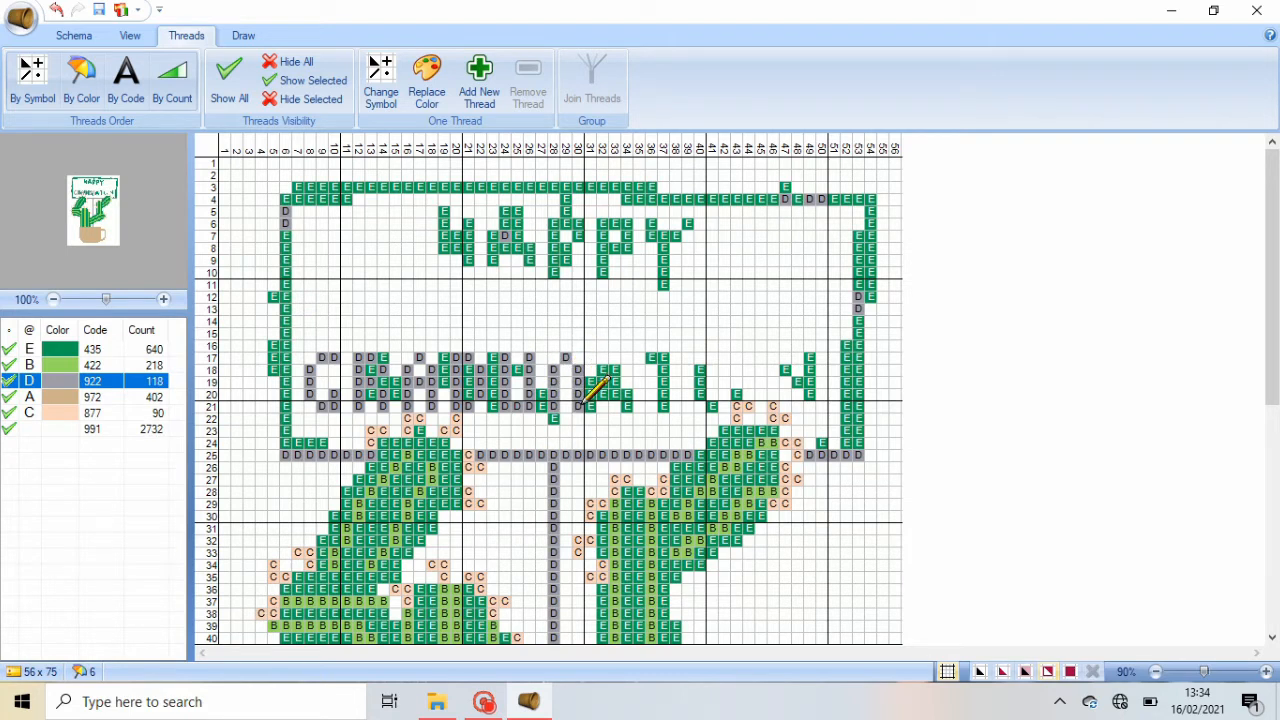
click(568, 386)
mouse_move(604, 357)
mouse_down()
mouse_move(626, 357)
mouse_move(615, 406)
mouse_up()
mouse_move(652, 357)
mouse_down()
mouse_move(657, 396)
mouse_move(675, 350)
mouse_move(694, 407)
mouse_move(697, 360)
mouse_move(728, 359)
mouse_move(725, 398)
mouse_move(727, 360)
mouse_move(759, 406)
mouse_move(771, 343)
mouse_up()
- Erase the leftover green stitches in and around the word GRADUATION with background thread 991
click(98, 426)
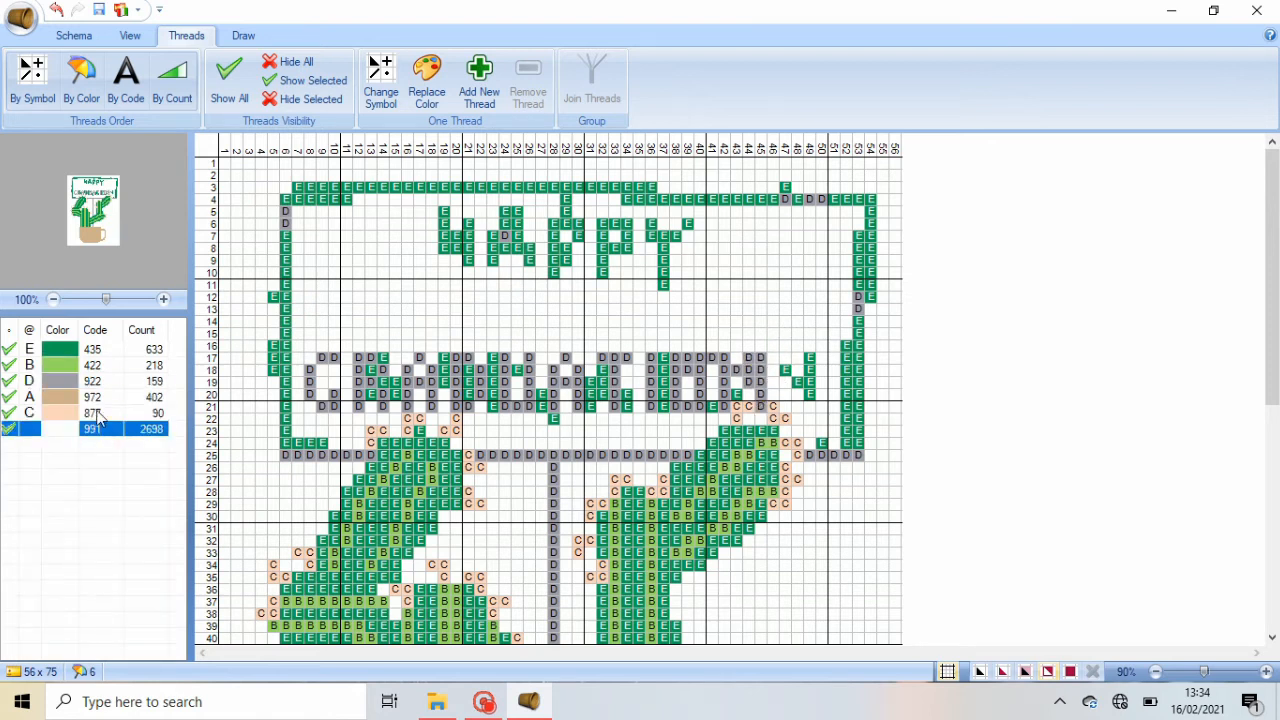
mouse_move(385, 360)
mouse_down()
mouse_move(372, 392)
mouse_move(382, 379)
mouse_move(403, 392)
mouse_move(449, 355)
mouse_move(453, 384)
mouse_move(470, 370)
mouse_move(476, 386)
mouse_move(495, 359)
mouse_move(501, 392)
mouse_move(510, 376)
mouse_move(502, 404)
mouse_move(547, 404)
mouse_move(500, 409)
mouse_move(526, 361)
mouse_move(554, 420)
mouse_move(590, 394)
mouse_move(600, 407)
mouse_move(611, 370)
mouse_move(632, 413)
mouse_move(666, 352)
mouse_move(669, 413)
mouse_move(714, 352)
mouse_move(716, 413)
mouse_move(744, 387)
mouse_move(747, 361)
mouse_move(813, 387)
mouse_move(817, 359)
mouse_move(822, 442)
mouse_up()
click(56, 10)
click(496, 407)
click(519, 371)
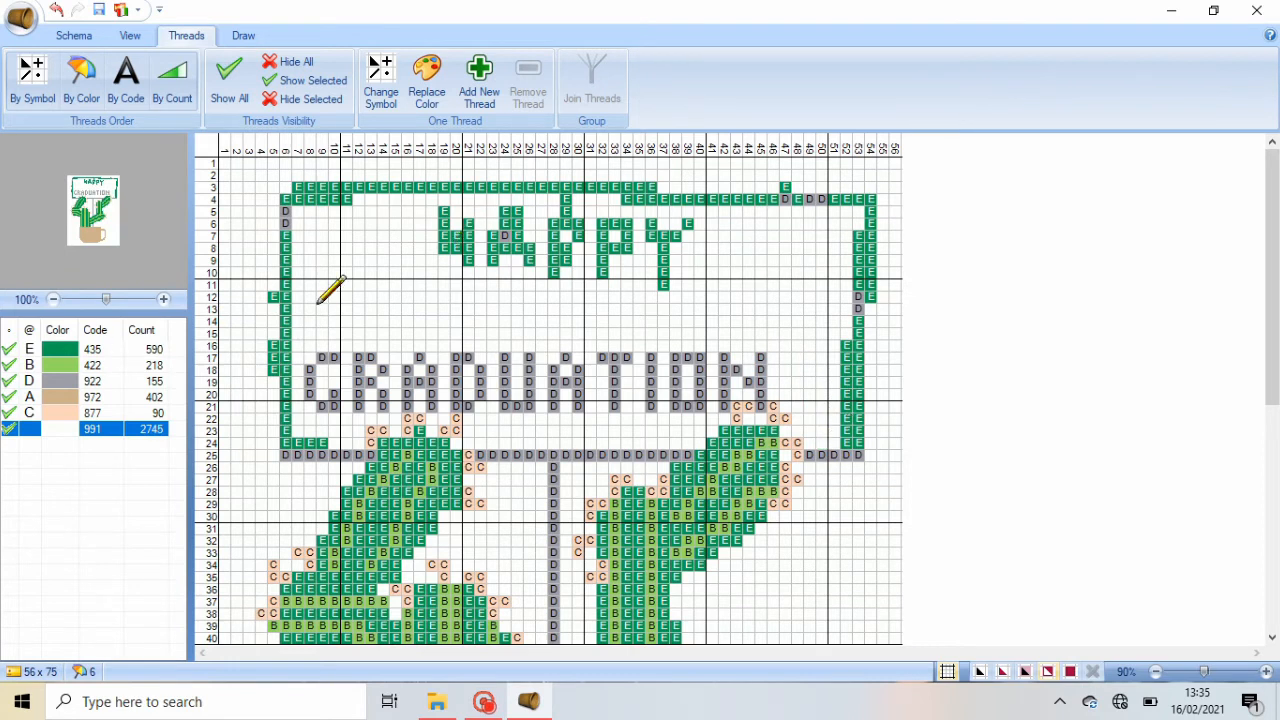
- Redraw the word HAPPY on the sign with thread 922 in rows 6 to 12, from column 14 to 38
click(75, 387)
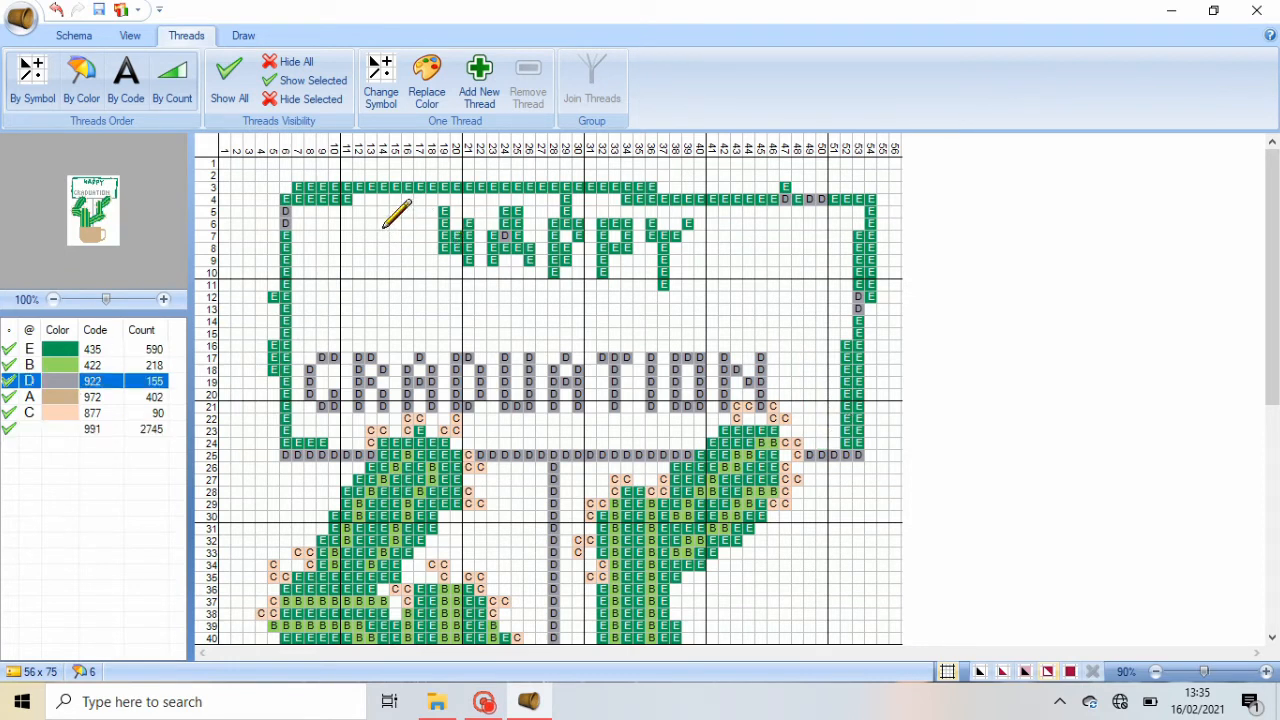
drag(383, 228, 383, 283)
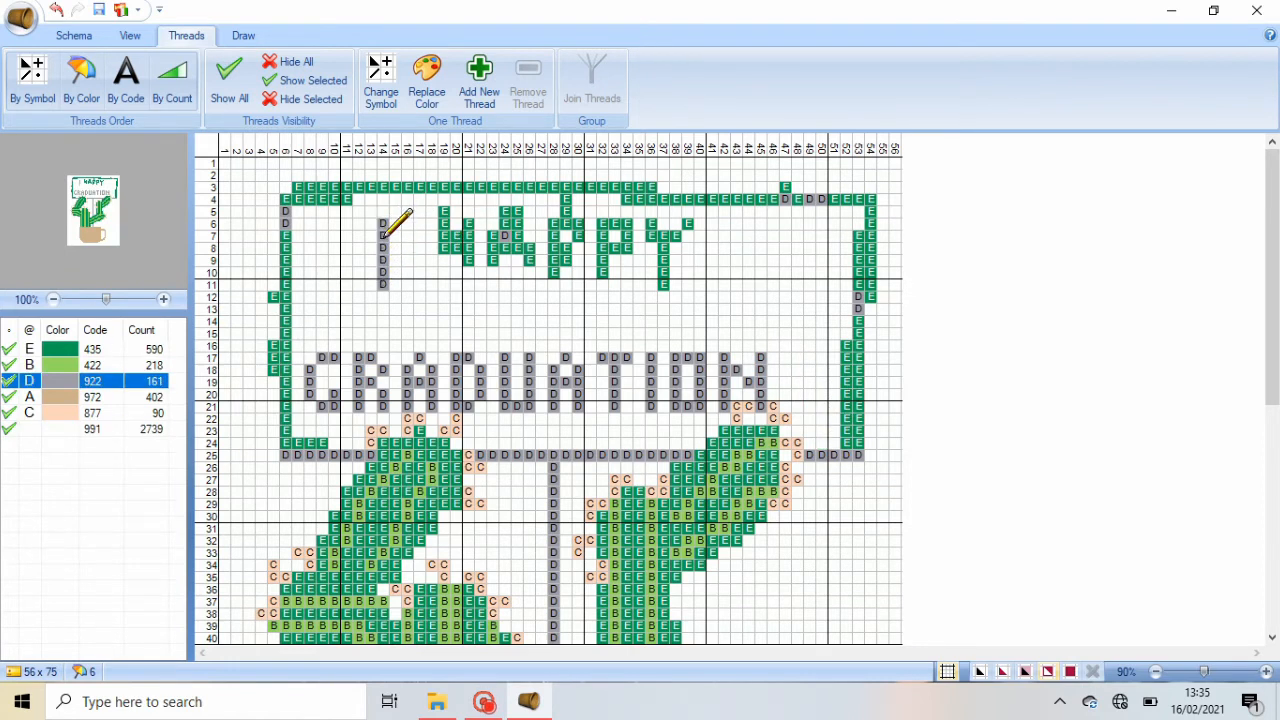
mouse_move(384, 236)
mouse_down()
mouse_move(384, 290)
mouse_move(385, 263)
mouse_move(410, 259)
mouse_move(419, 296)
mouse_up()
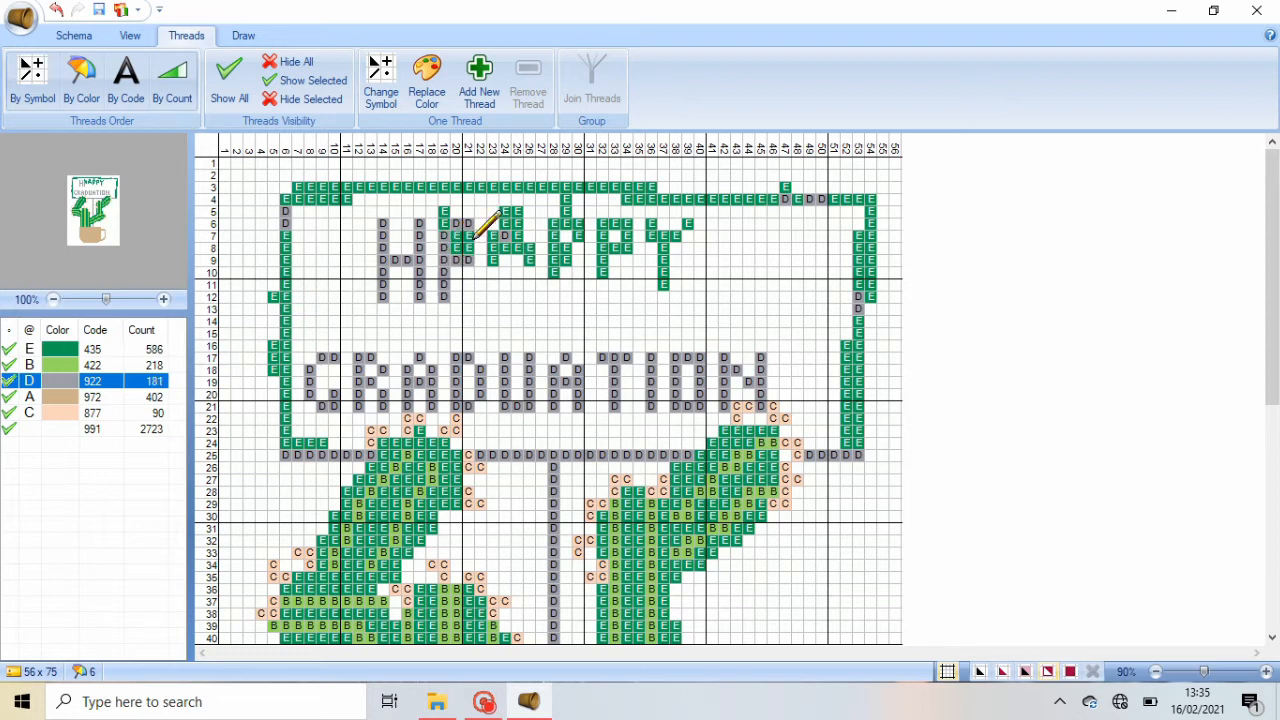
mouse_move(478, 237)
mouse_down()
mouse_move(480, 297)
mouse_move(504, 248)
mouse_move(505, 297)
mouse_up()
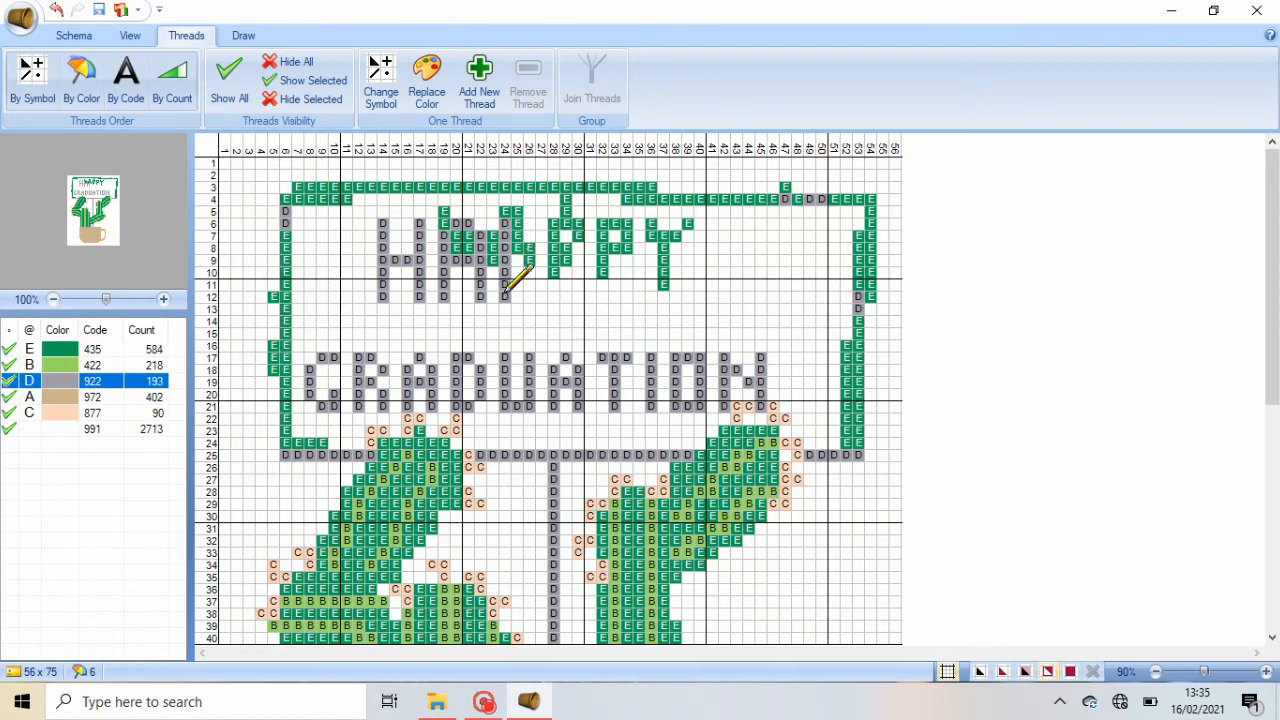
drag(536, 237, 517, 262)
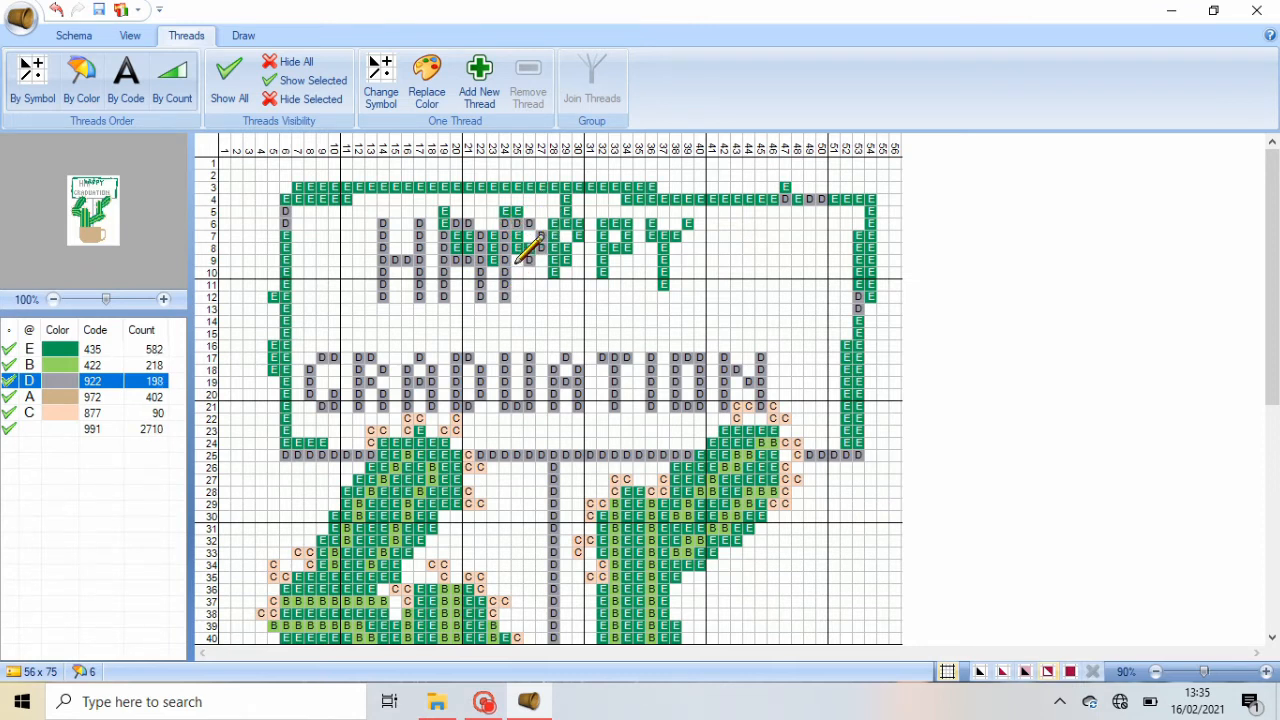
drag(566, 224, 566, 294)
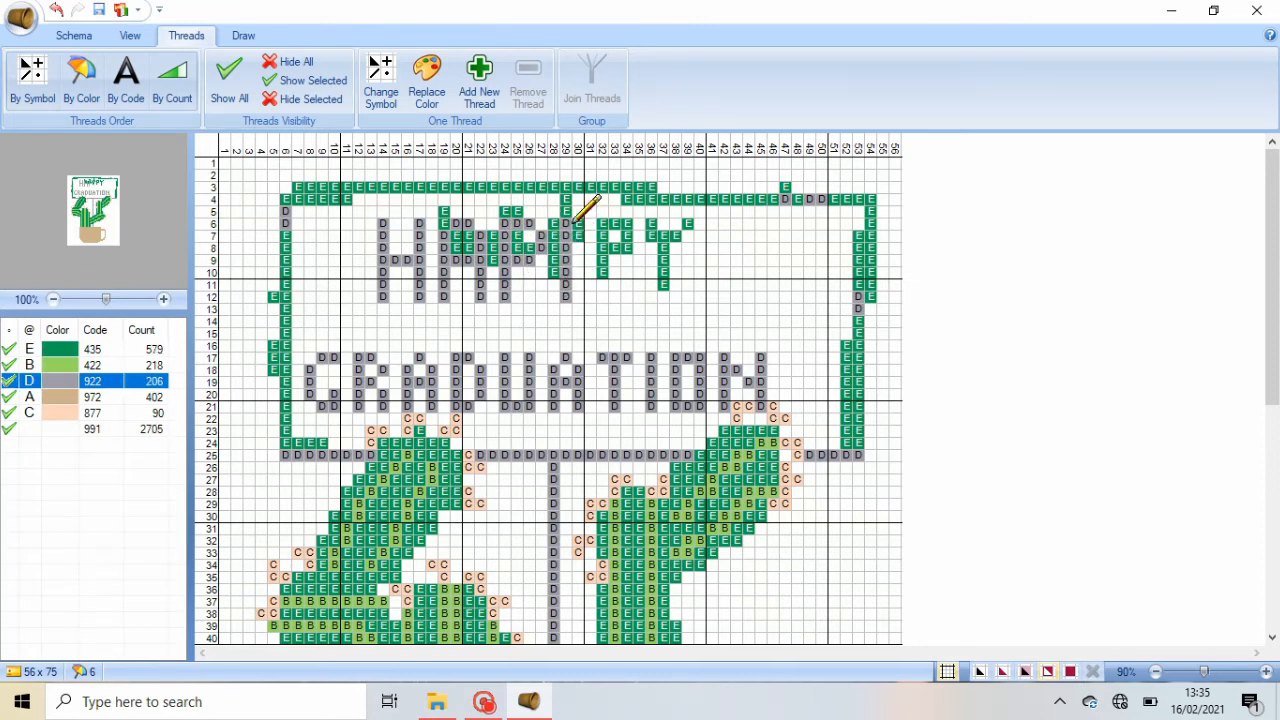
drag(588, 222, 602, 250)
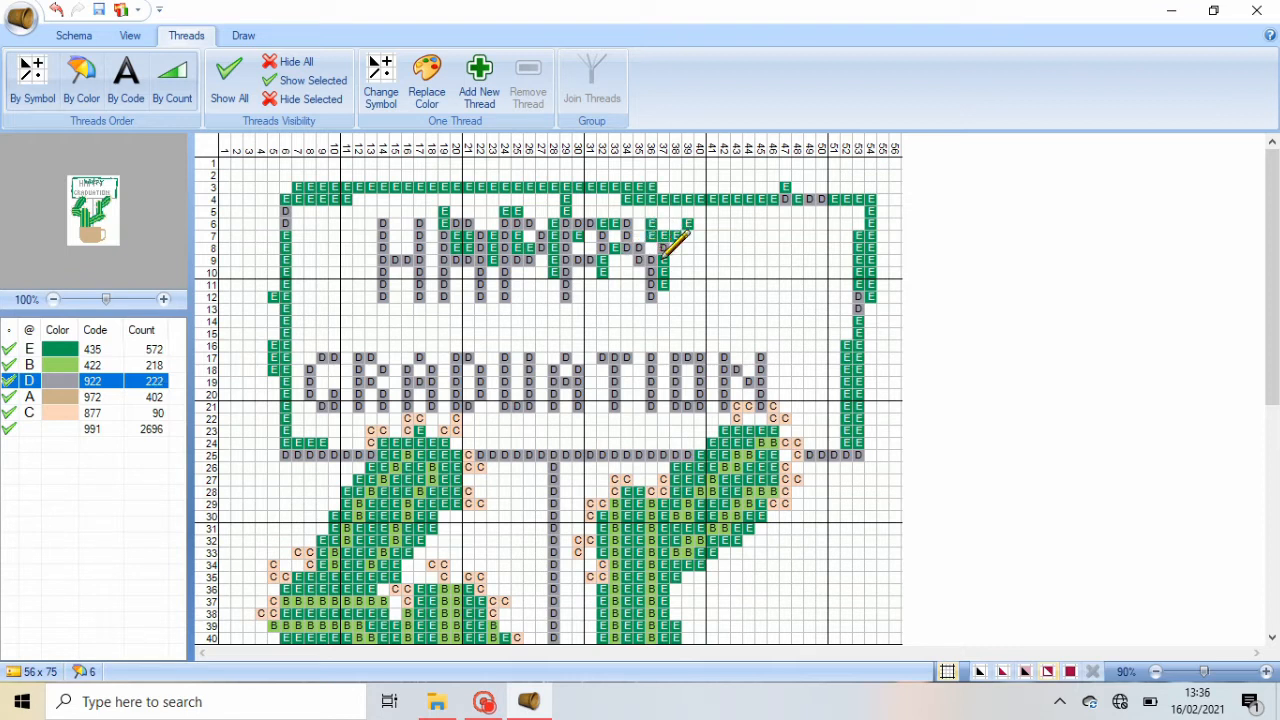
- Erase the old green stitches in and around the word HAPPY with background thread 991
click(88, 429)
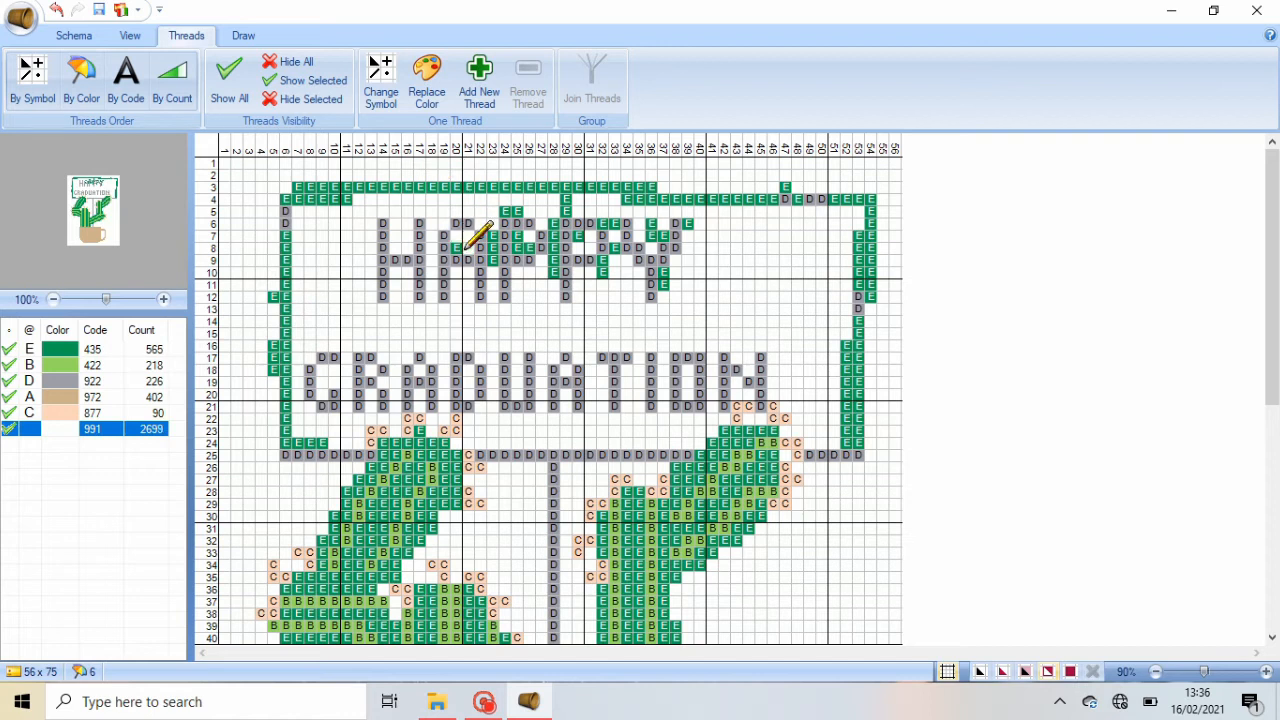
click(57, 10)
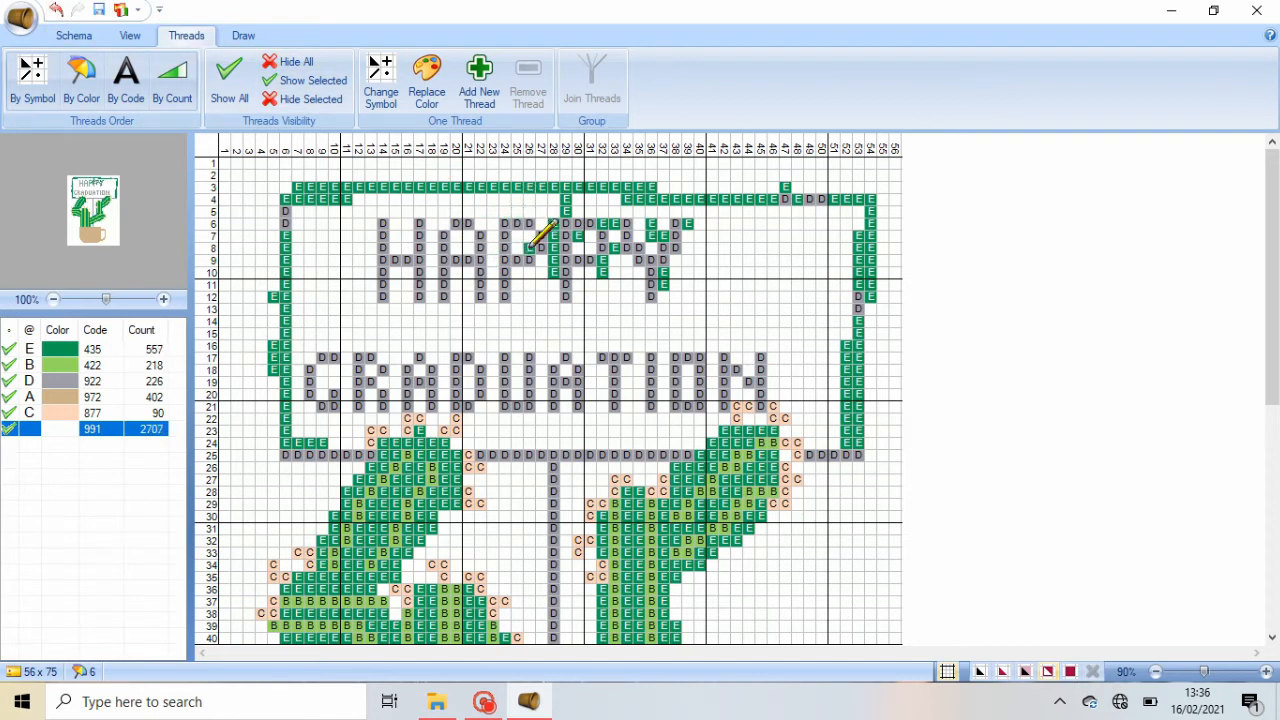
drag(557, 229, 574, 190)
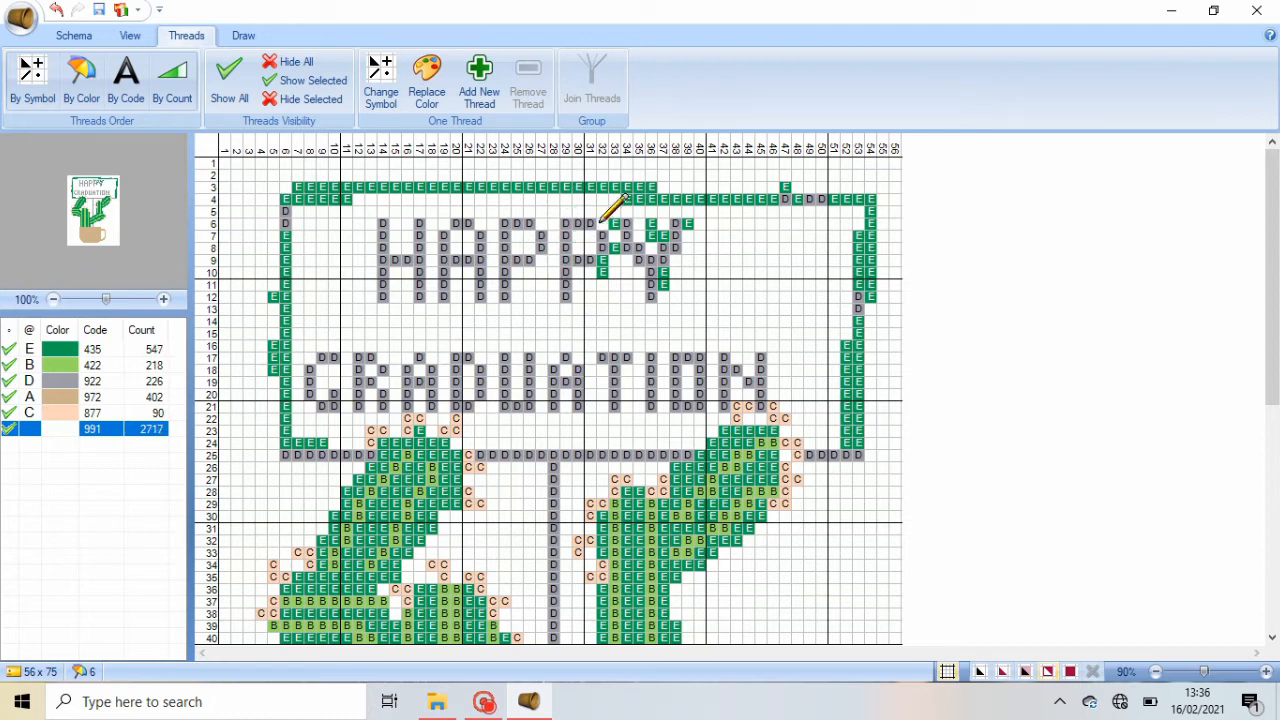
mouse_move(606, 270)
mouse_down()
mouse_move(657, 224)
mouse_move(696, 227)
mouse_up()
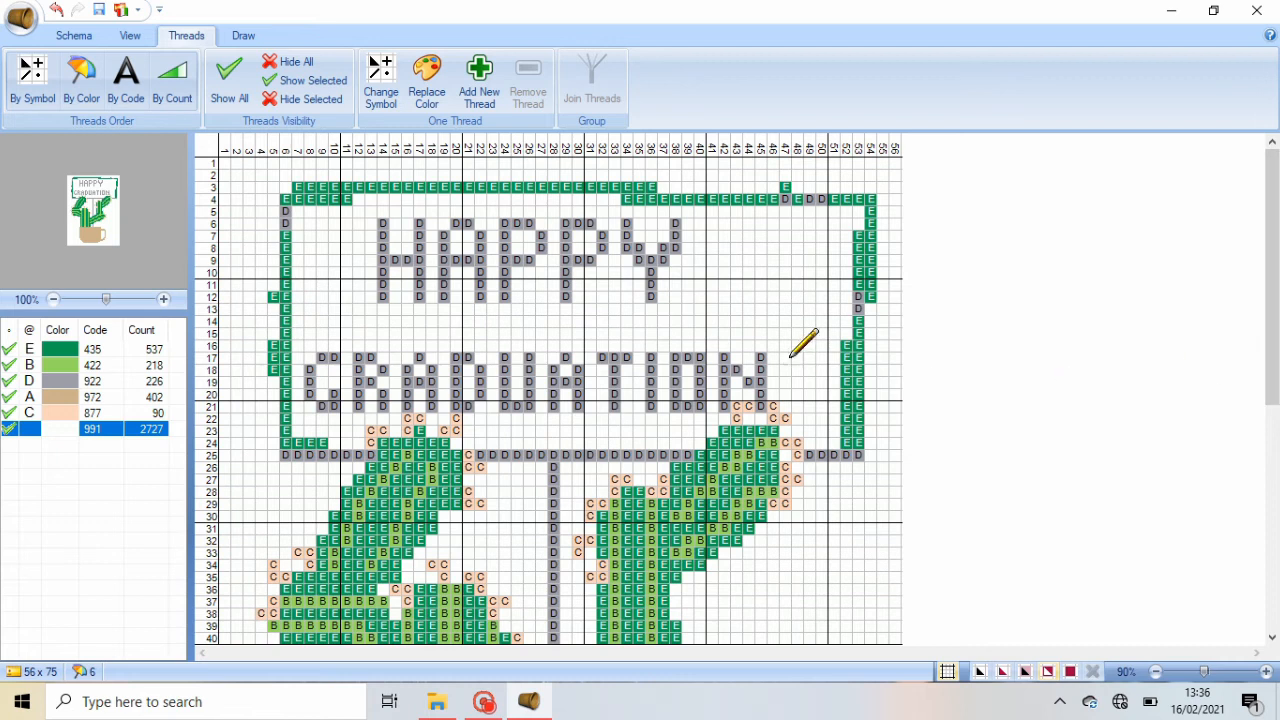
- Draw a straight sign border with thread 922 along columns 3 and 52 and row 3, extending row 25 out to column 3
click(76, 382)
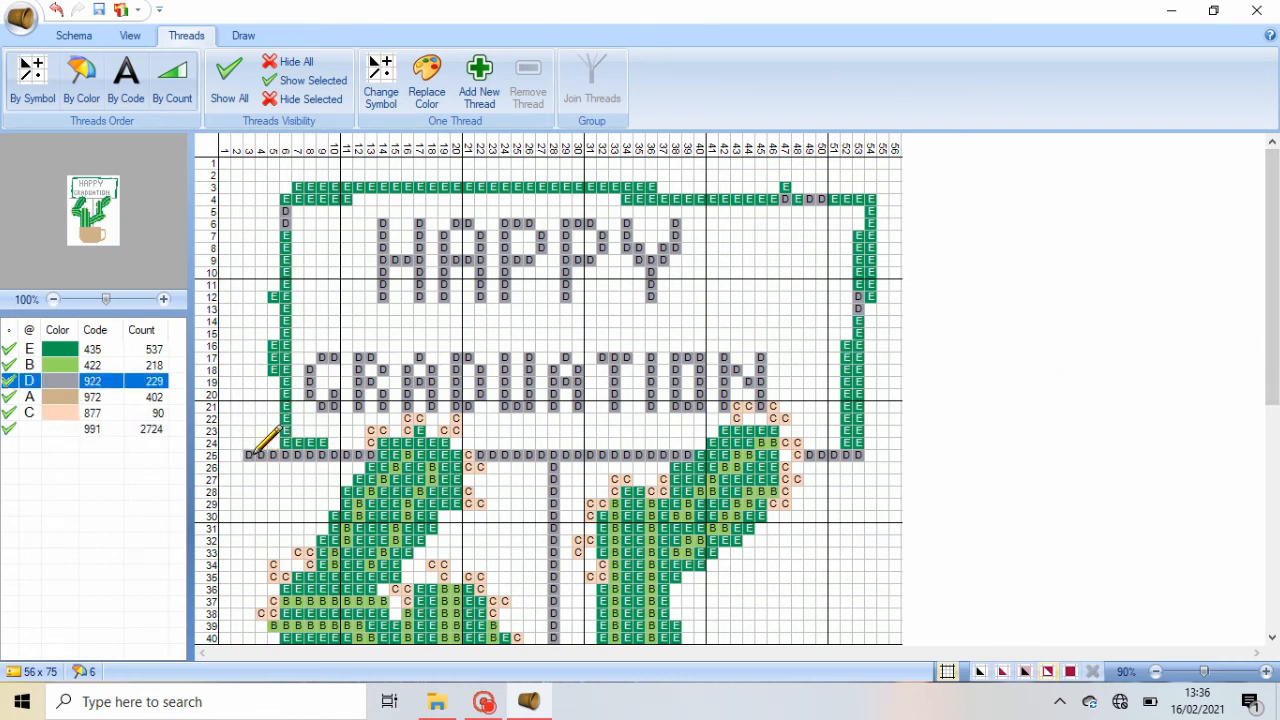
drag(256, 452, 256, 355)
drag(253, 187, 249, 344)
drag(261, 186, 840, 190)
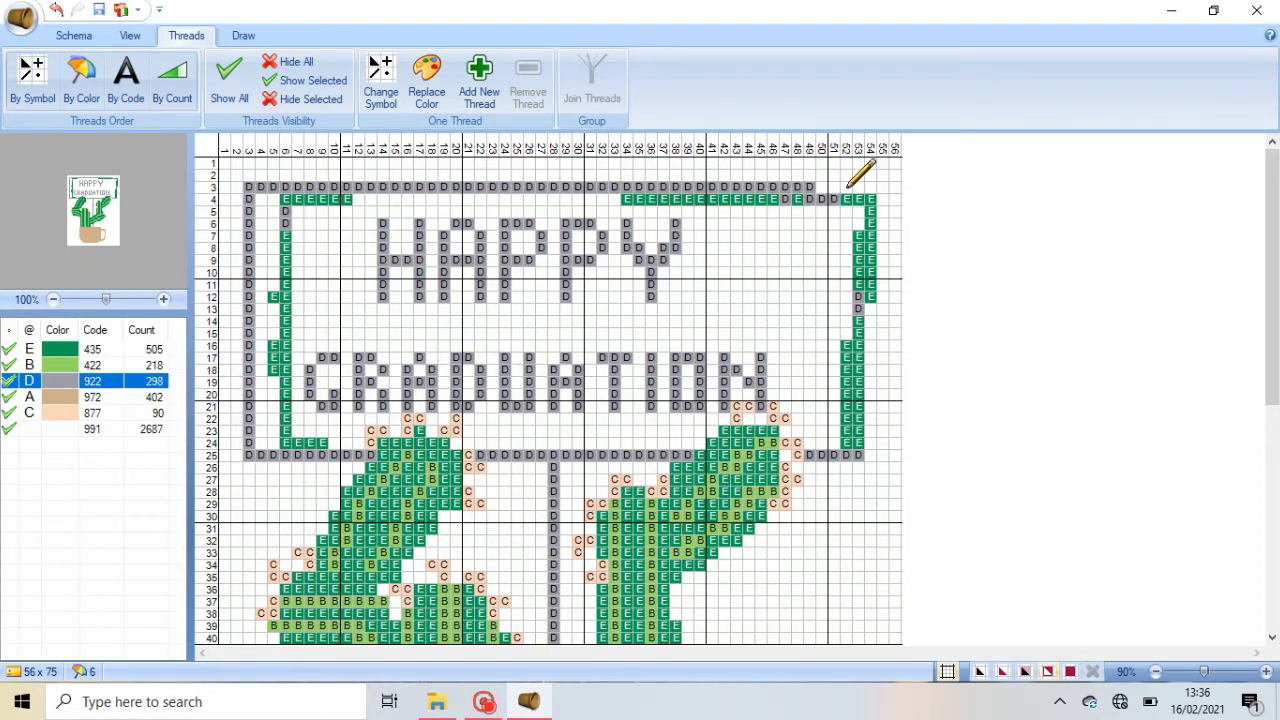
drag(847, 262, 852, 452)
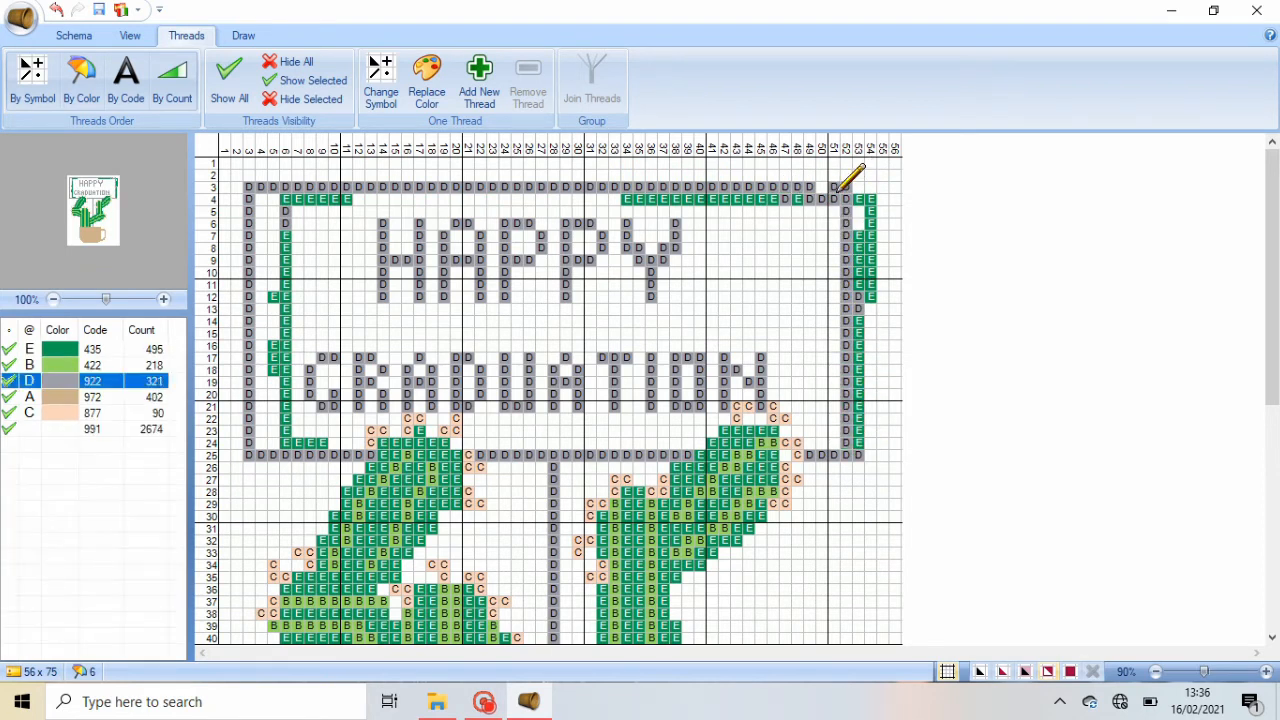
- Fill the old green border segments with background thread 991 and erase the stray gray stitches in row 4 and column 53
click(27, 436)
click(243, 35)
click(190, 80)
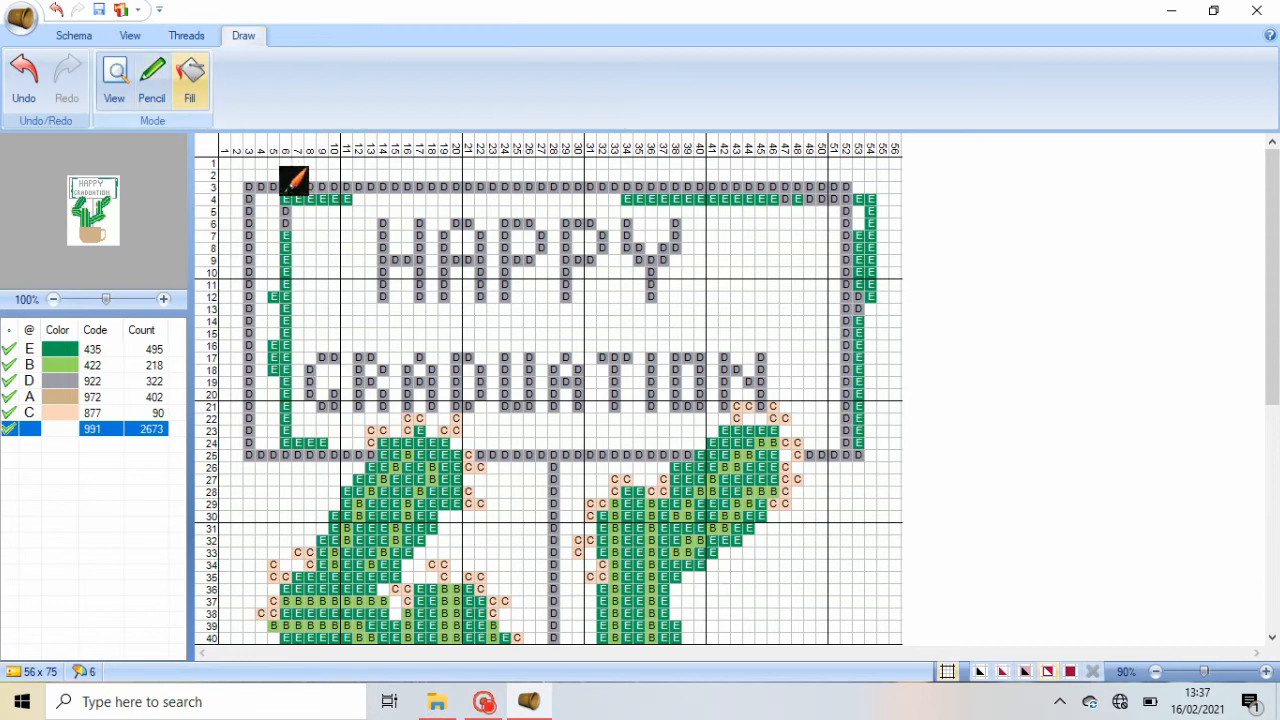
click(286, 285)
click(683, 199)
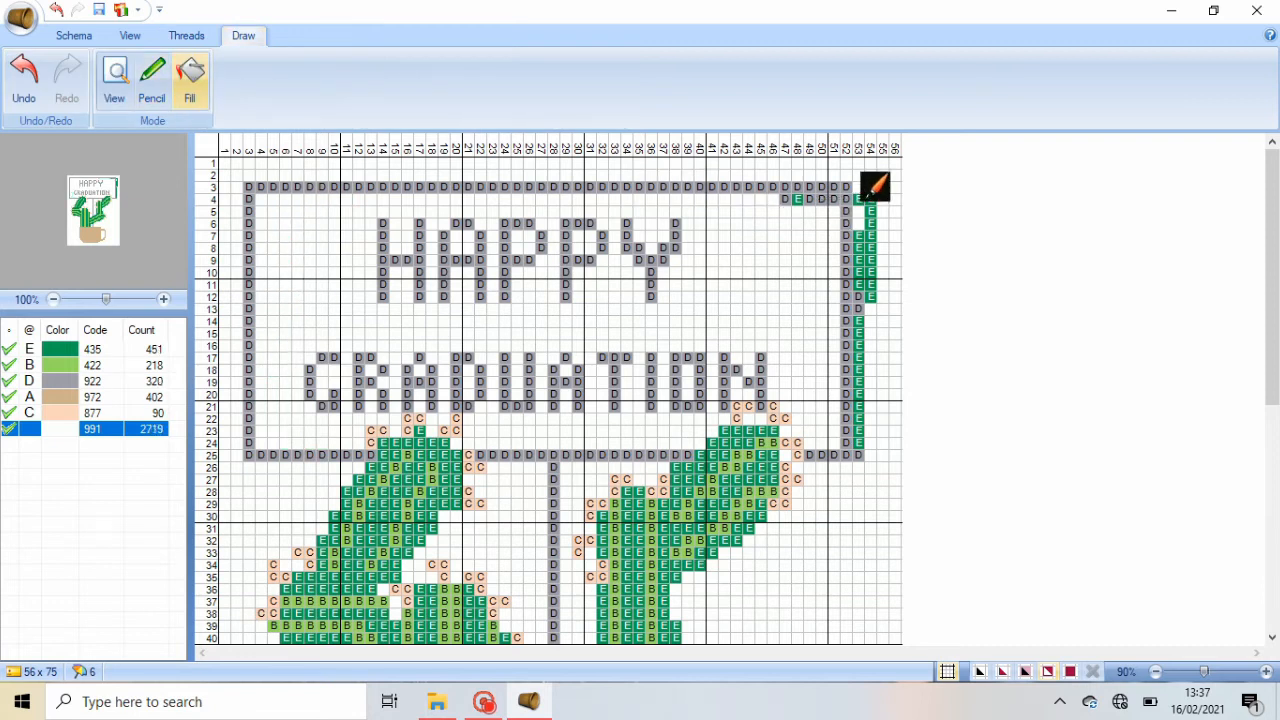
click(860, 200)
click(860, 328)
click(798, 197)
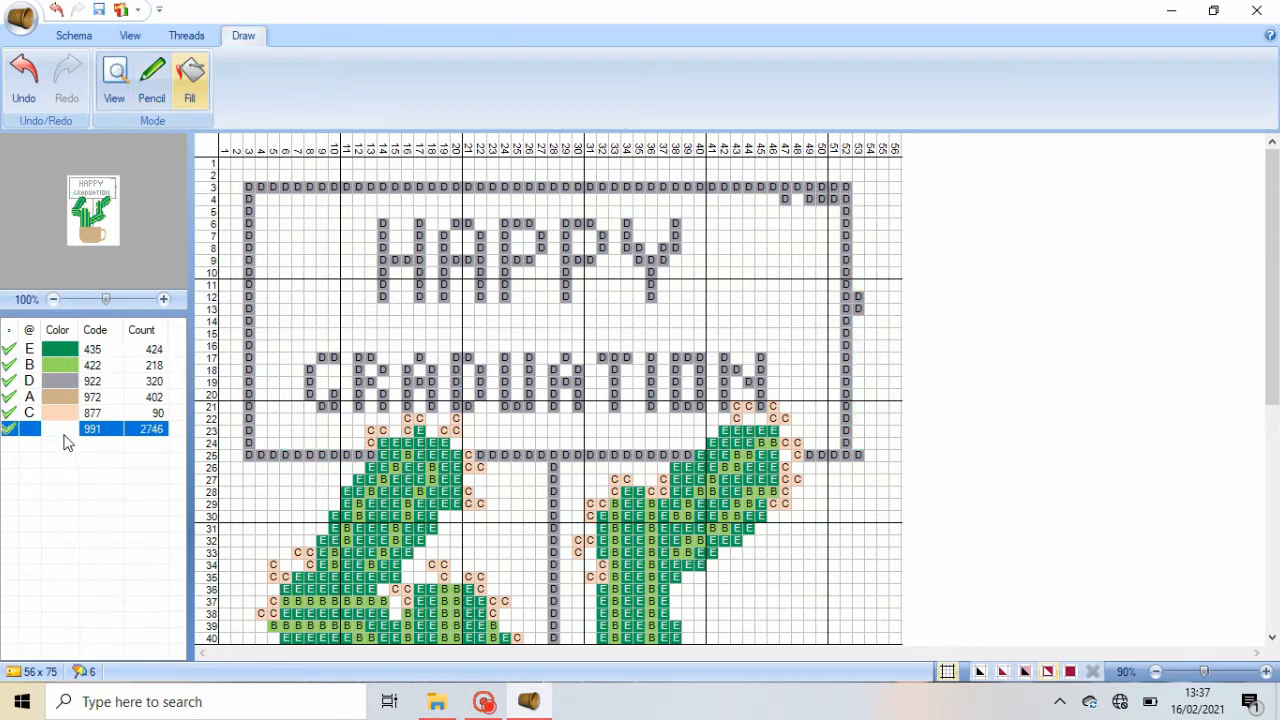
click(150, 80)
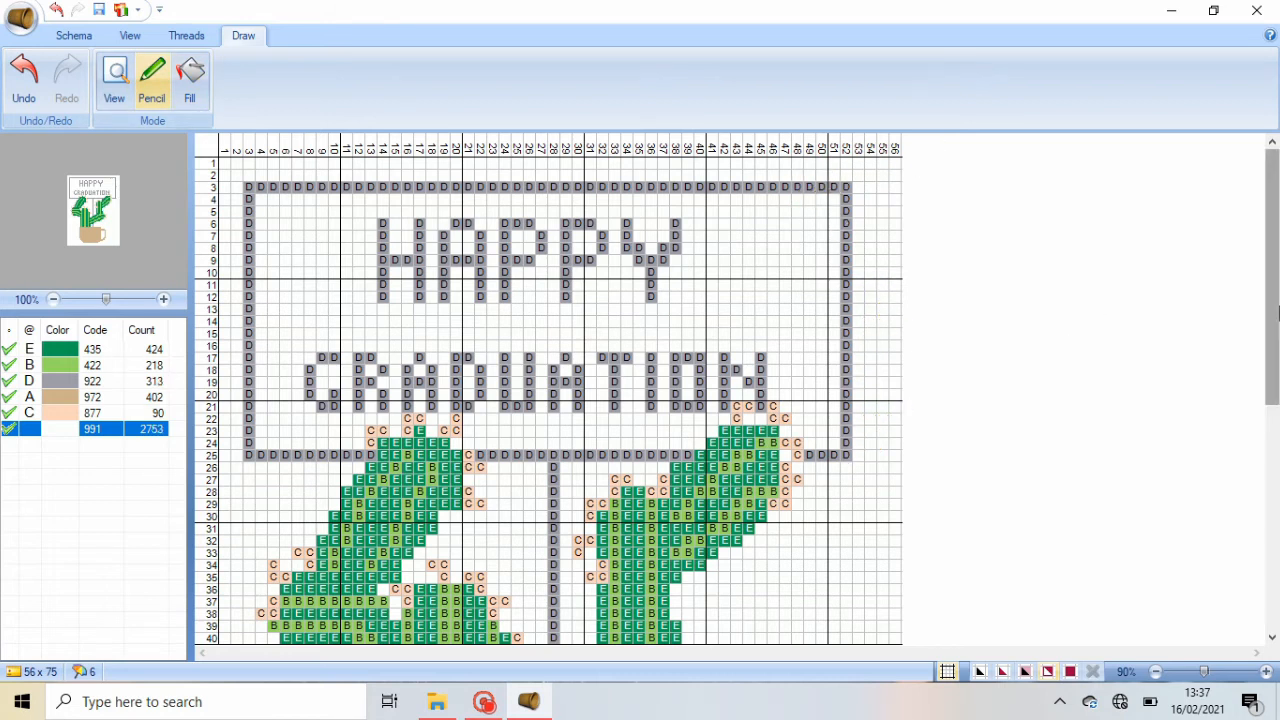
mouse_move(1277, 287)
mouse_down()
mouse_move(1277, 517)
mouse_move(1277, 282)
mouse_up()
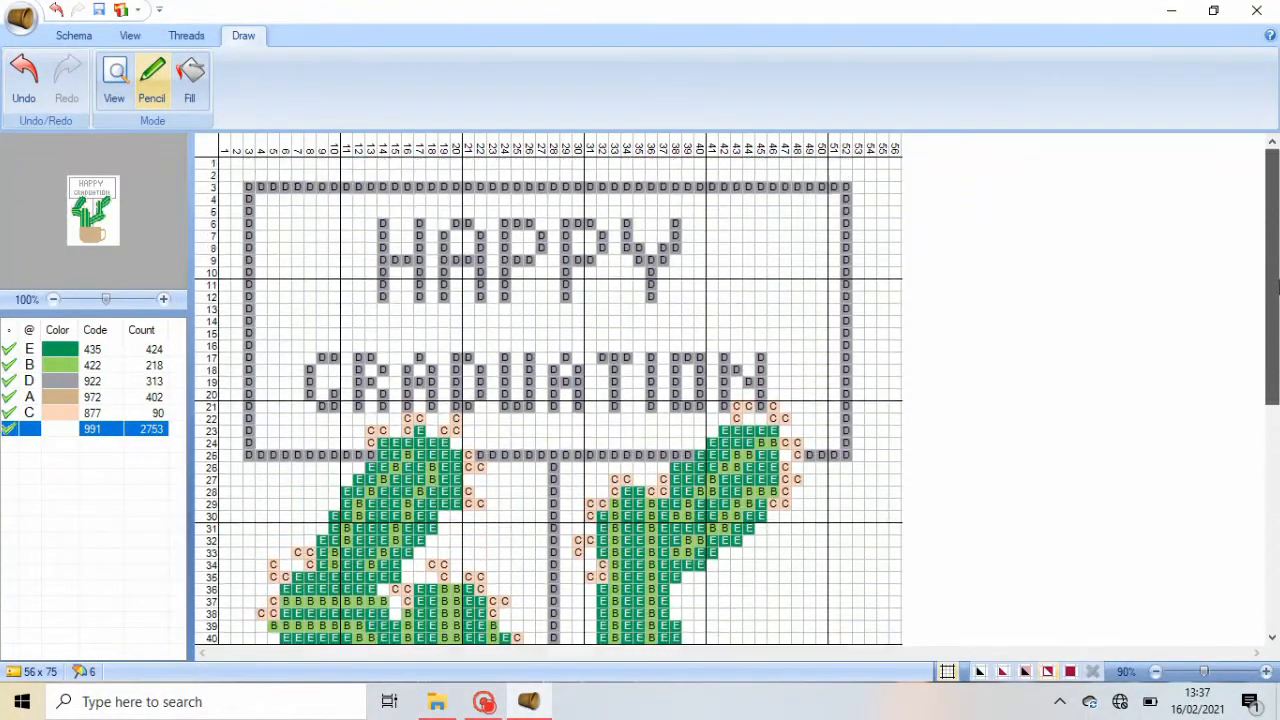
- Add the thread Appleton 561 to the scheme and assign it the symbol F
click(186, 35)
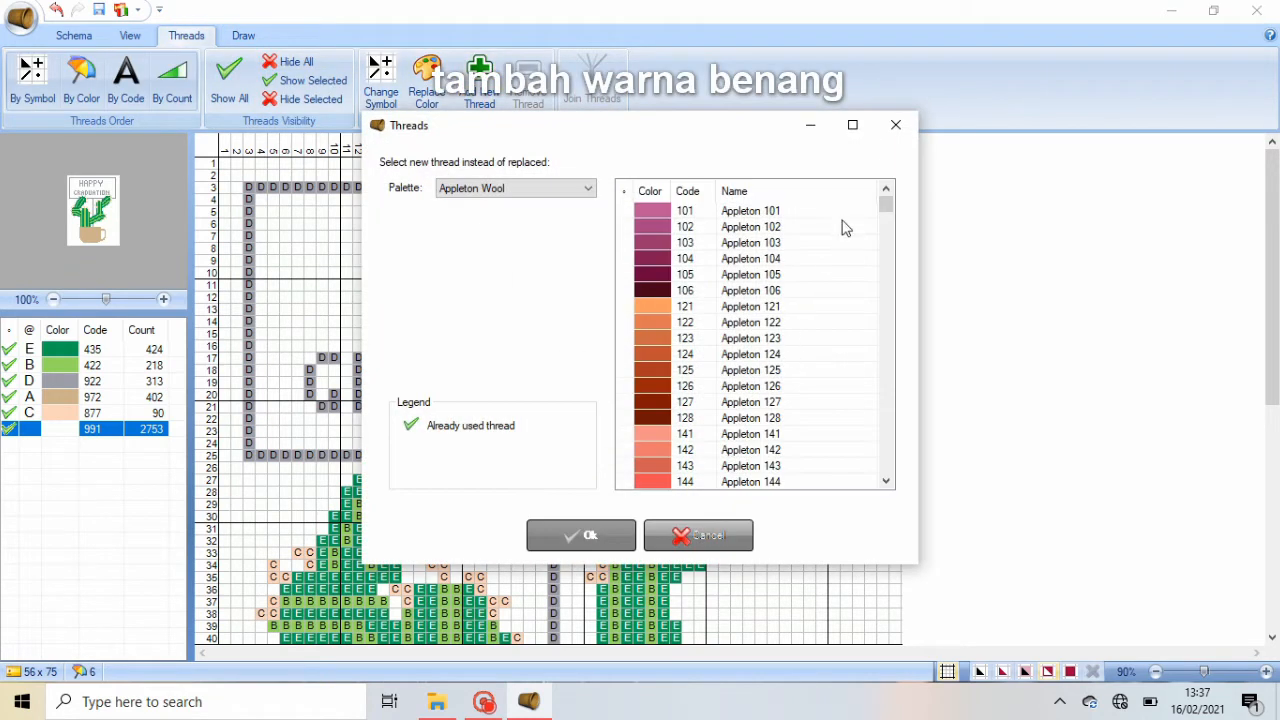
drag(886, 206, 893, 341)
click(760, 370)
click(581, 535)
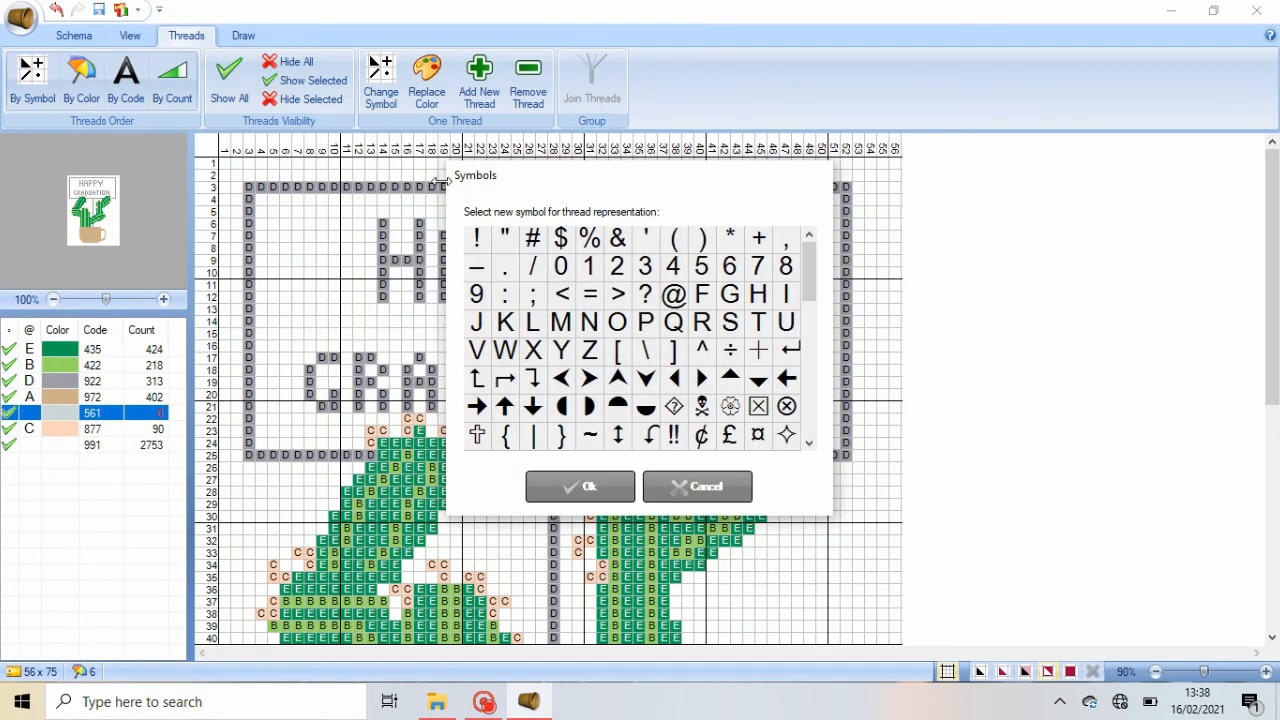
click(704, 294)
click(590, 486)
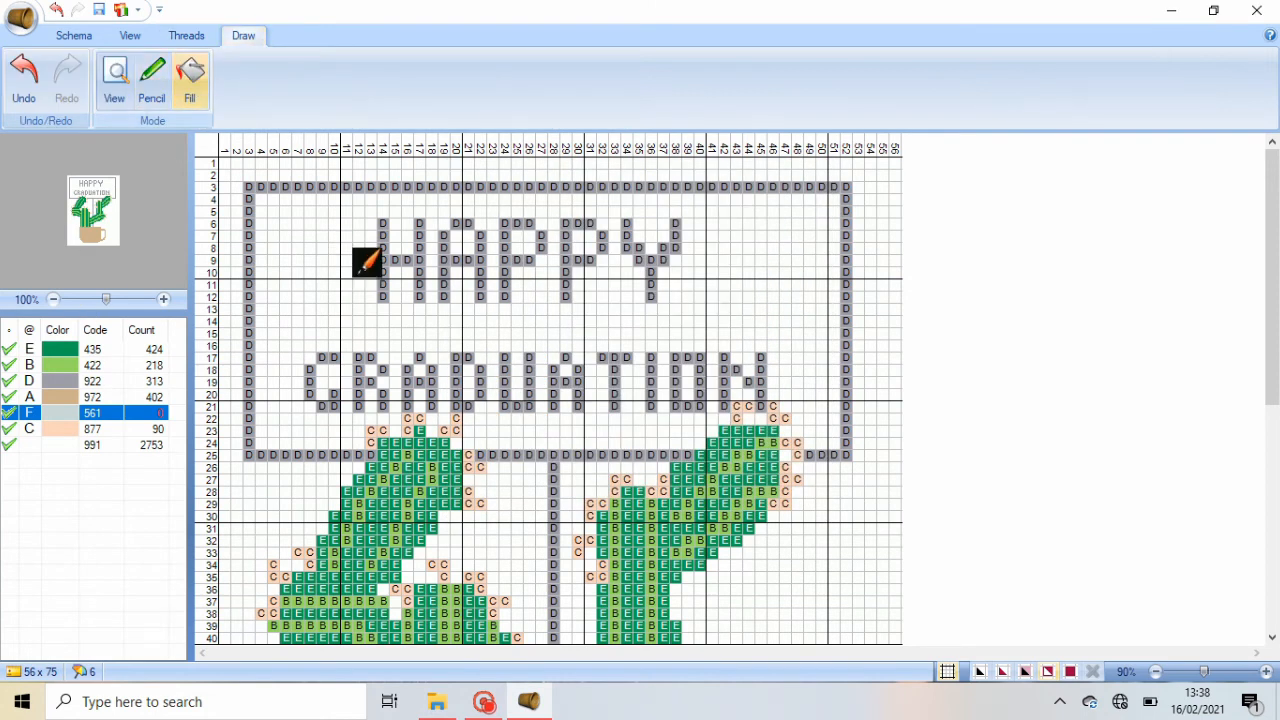
- Try a fill with thread 561 at the letter H of HAPPY, undo it, and fill the H with thread 877
click(401, 250)
click(56, 9)
click(416, 260)
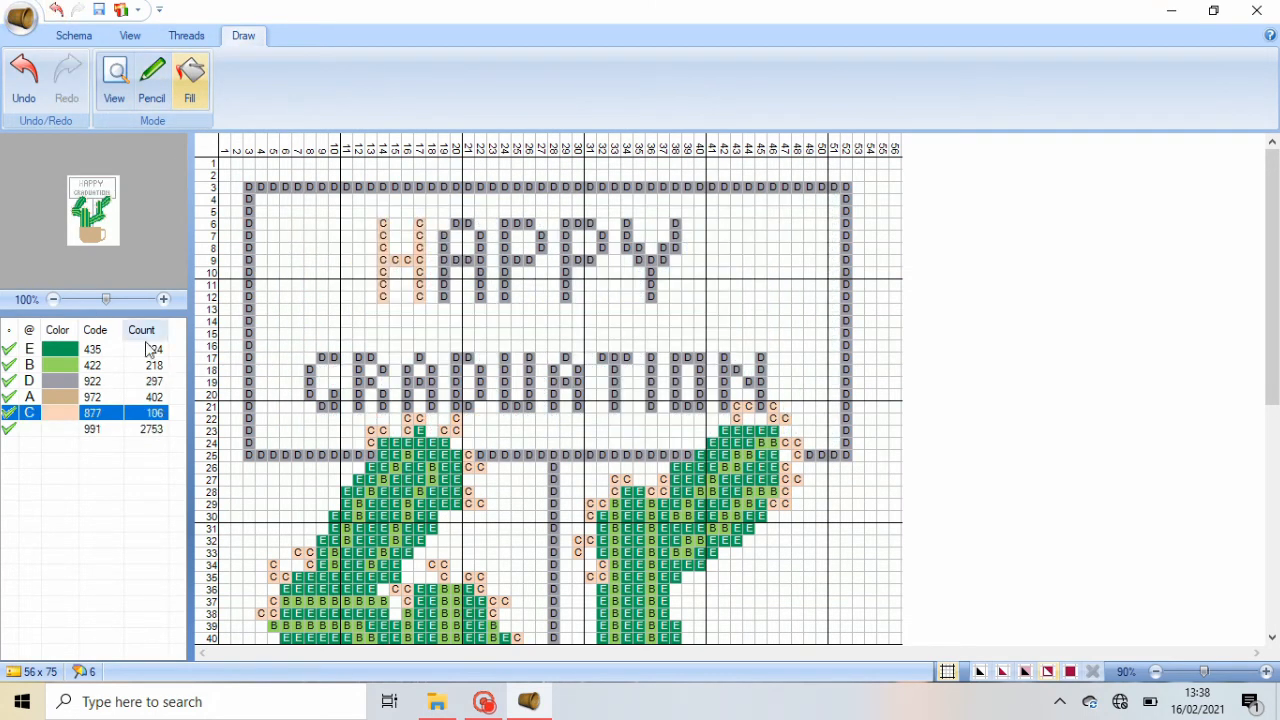
- Add the turquoise thread Appleton 481 to the scheme and assign it the symbol F
click(124, 382)
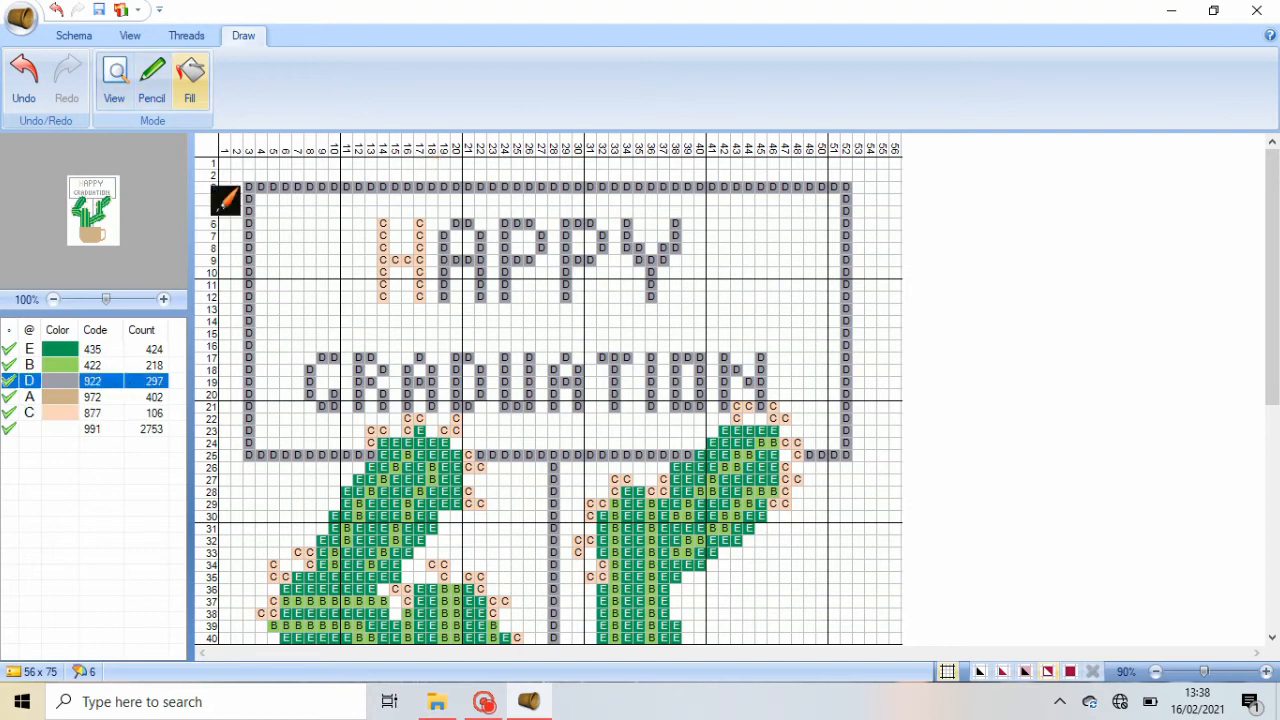
click(184, 36)
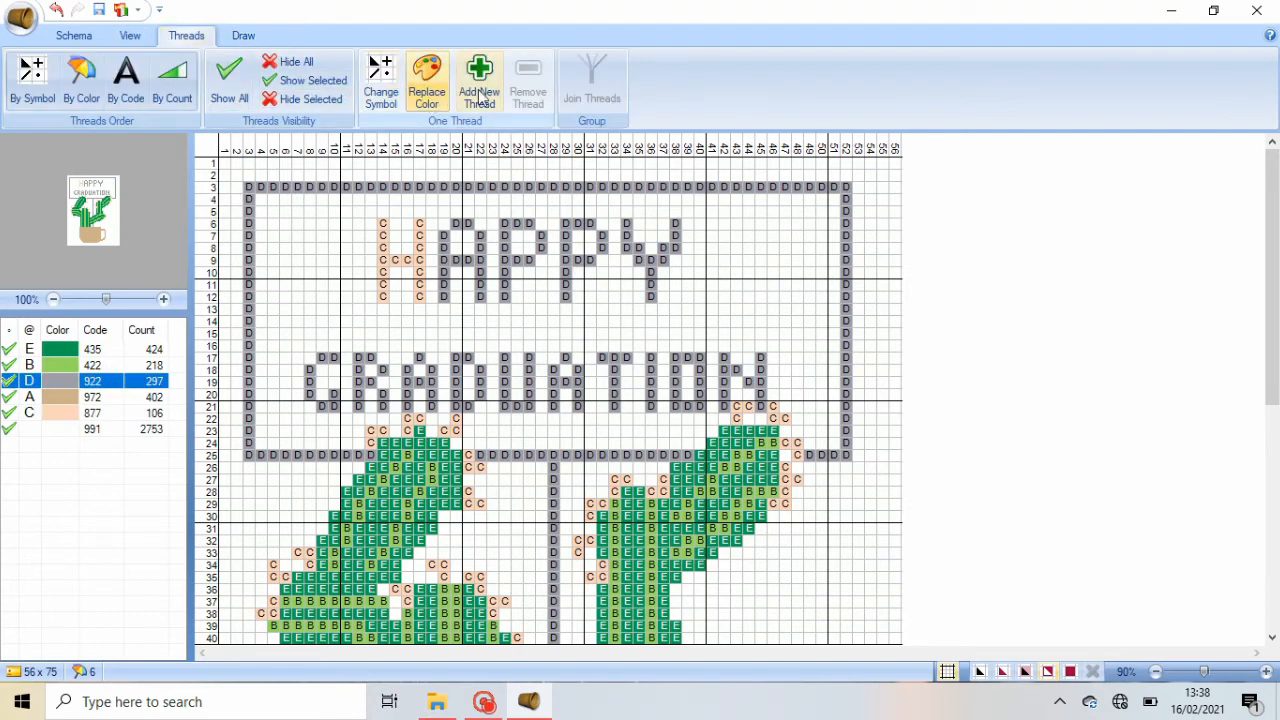
click(427, 82)
scroll(813, 249, down, 20)
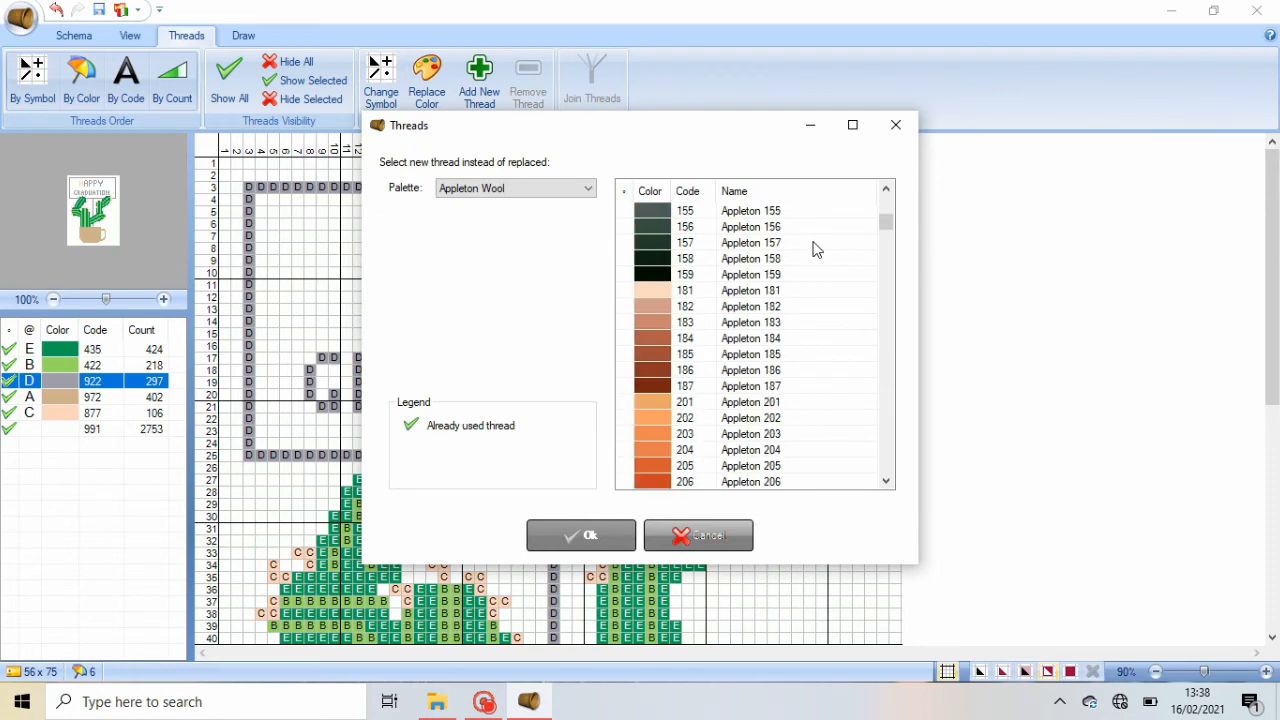
scroll(813, 249, down, 20)
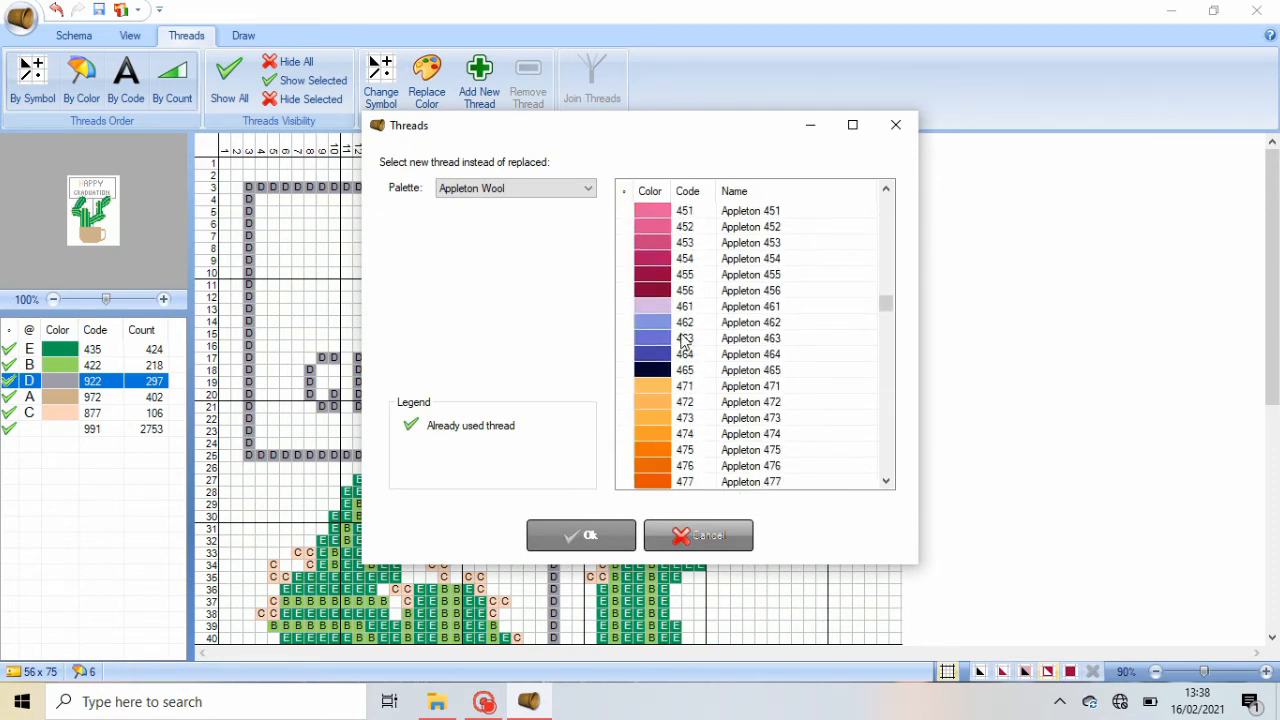
scroll(683, 343, down, 4)
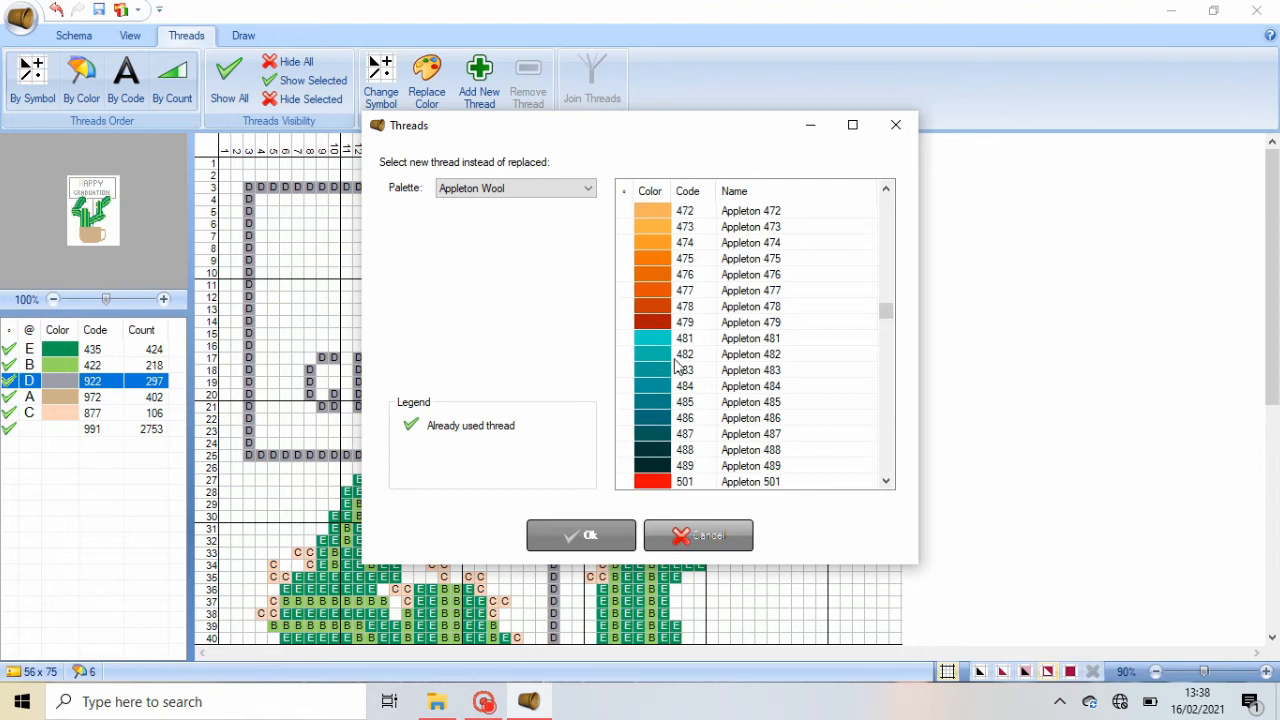
click(683, 343)
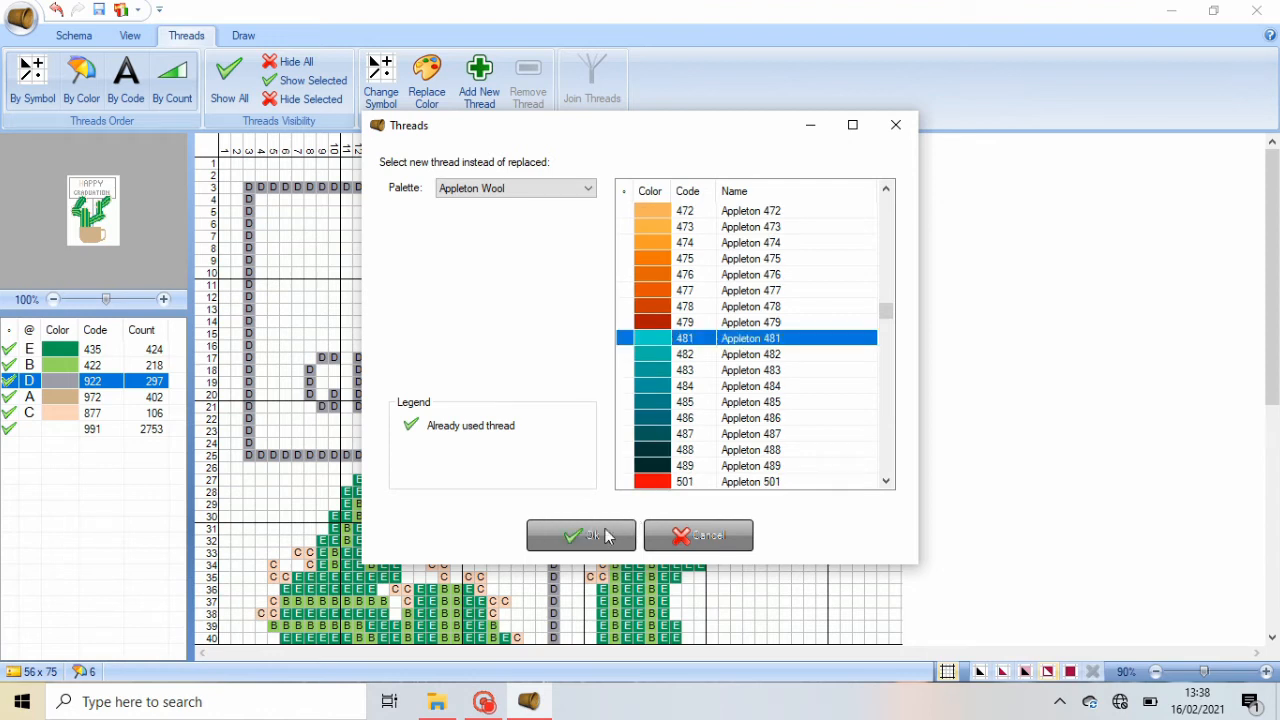
click(606, 535)
click(701, 294)
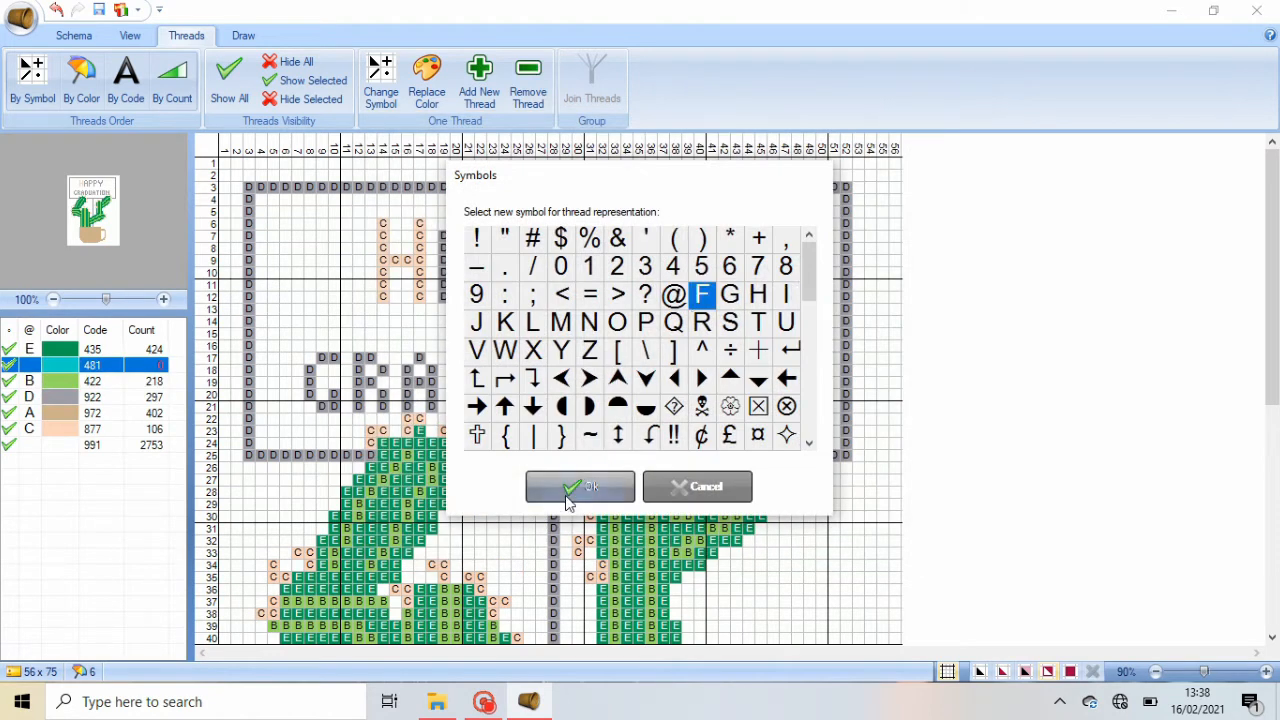
click(567, 488)
- Fill the letters of HAPPY on the sign with the turquoise thread 481
click(405, 252)
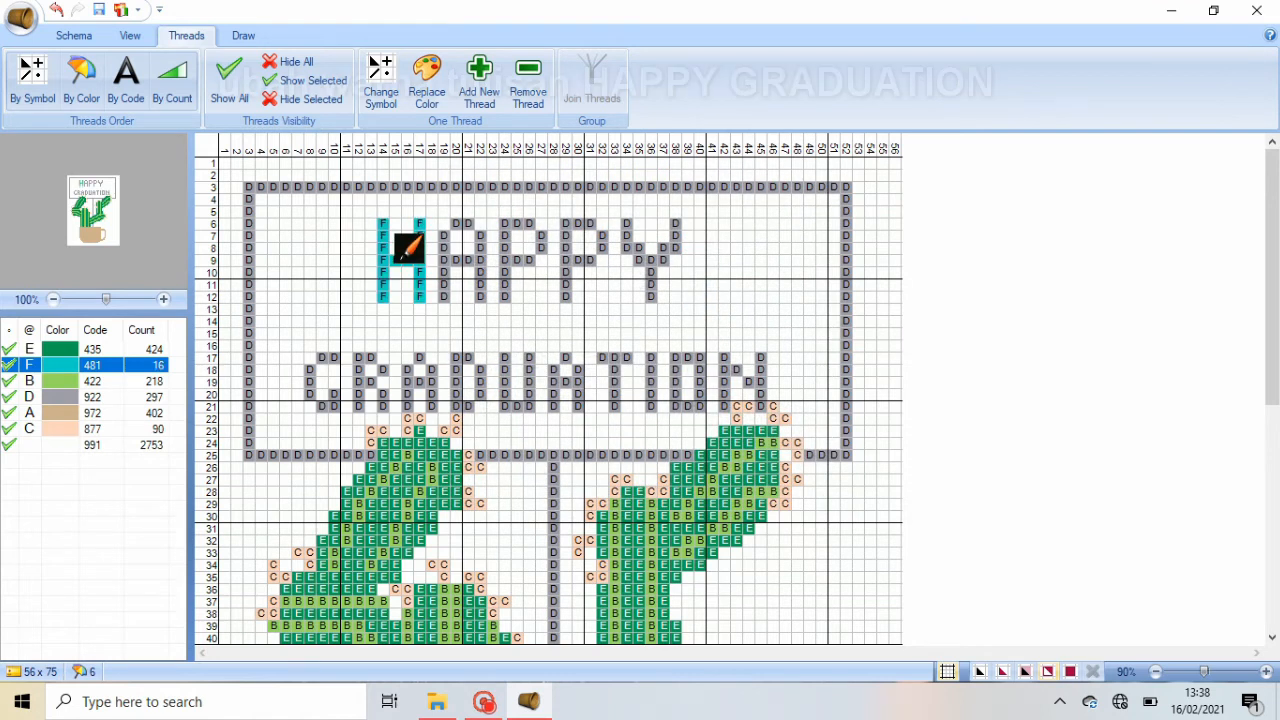
click(470, 250)
click(503, 244)
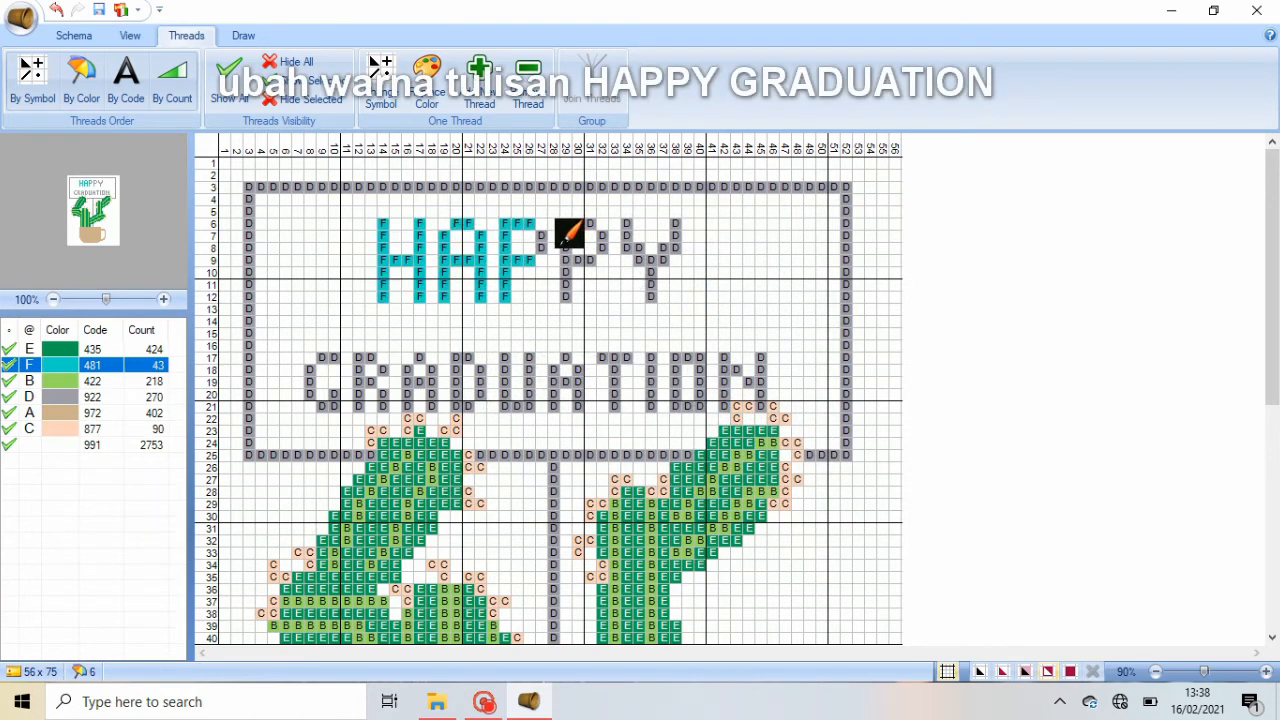
click(566, 238)
click(630, 240)
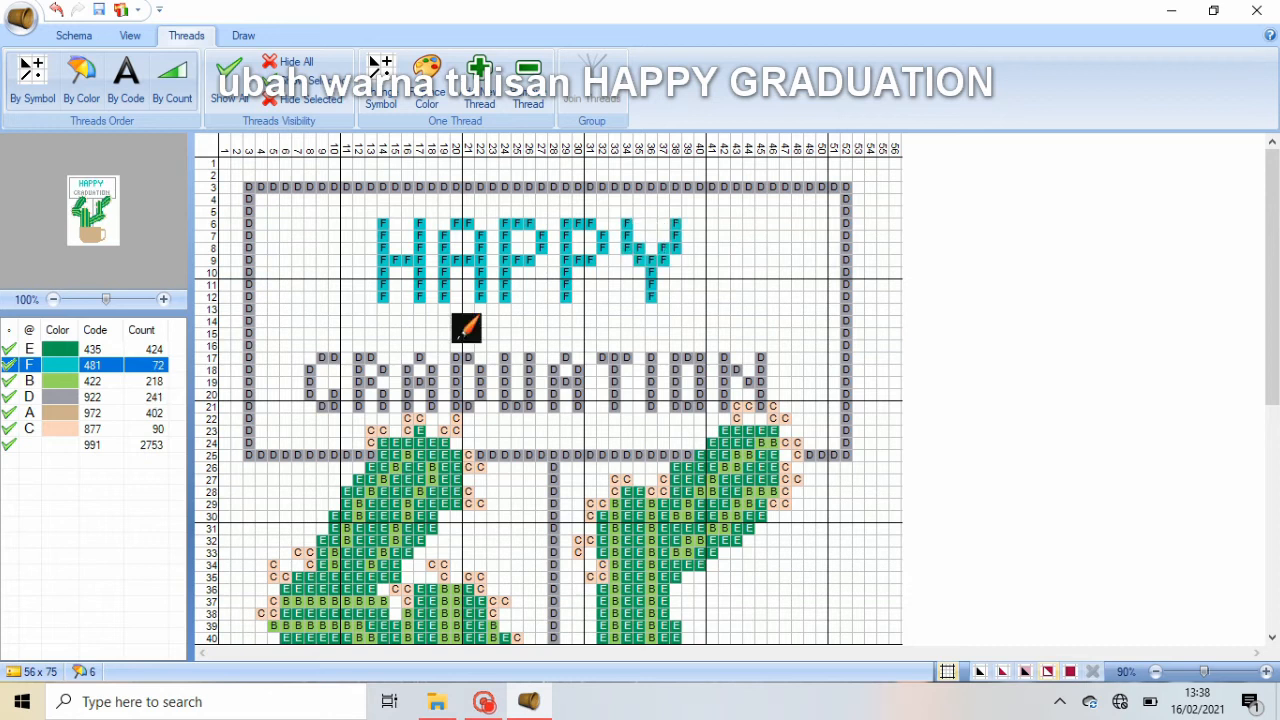
- Recolor the letters of GRADUATION with thread 481, undoing the stray stitches painted beside the D
mouse_move(316, 379)
mouse_down()
mouse_move(331, 389)
mouse_move(397, 363)
mouse_move(386, 383)
mouse_move(437, 355)
mouse_up()
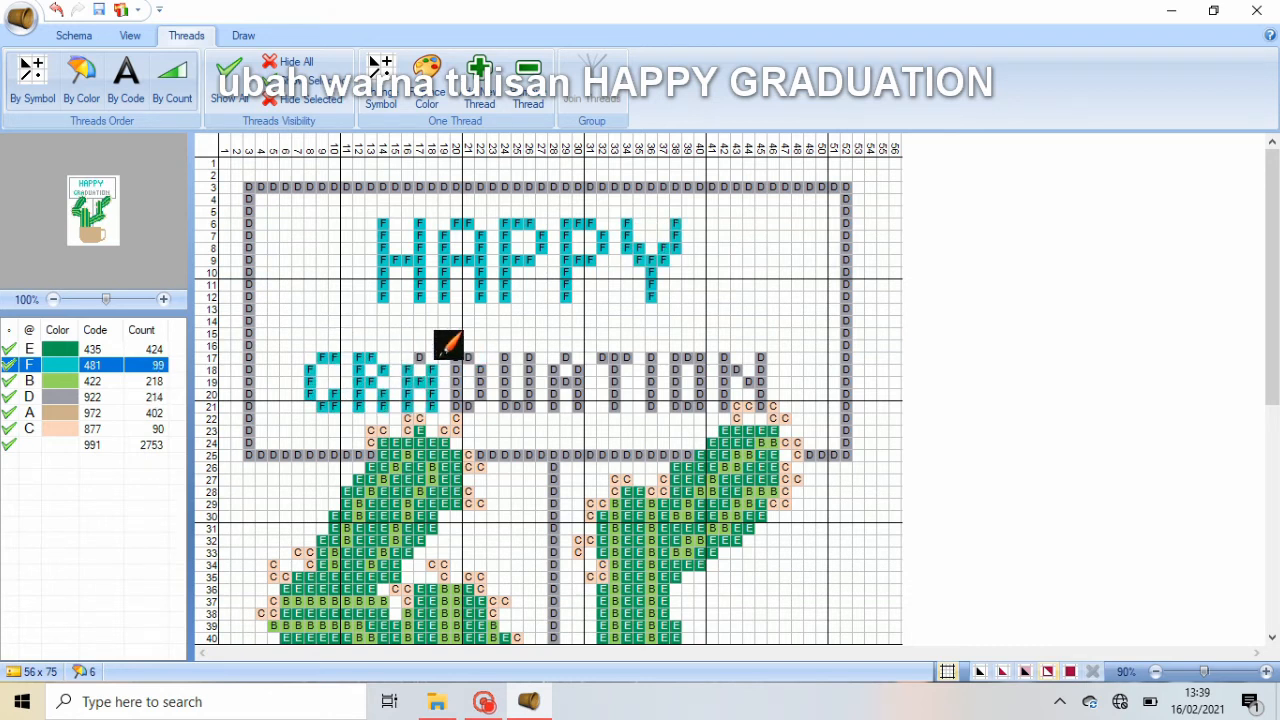
click(468, 357)
click(473, 373)
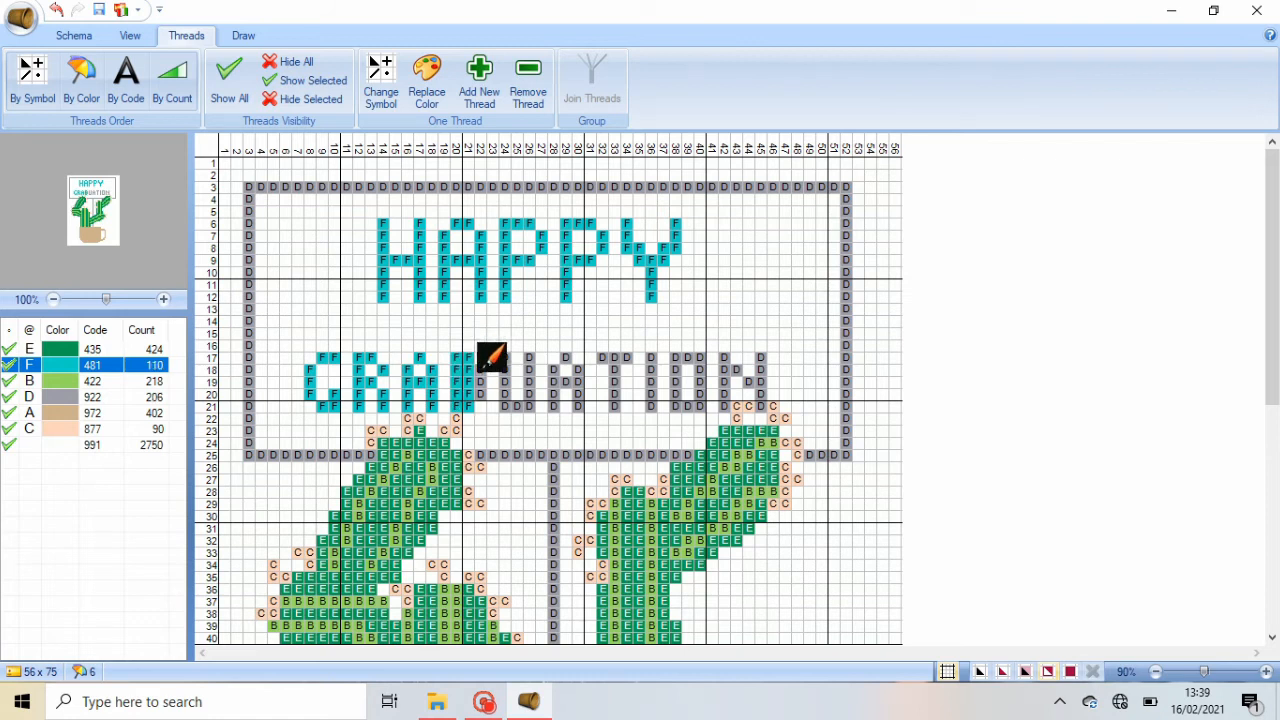
click(56, 10)
mouse_move(471, 386)
mouse_down()
mouse_move(511, 372)
mouse_move(559, 378)
mouse_move(602, 355)
mouse_move(656, 369)
mouse_move(674, 354)
mouse_move(751, 380)
mouse_up()
- Replace the lettering's thread 481 with Appleton 484 from the Appleton Wool palette
click(427, 80)
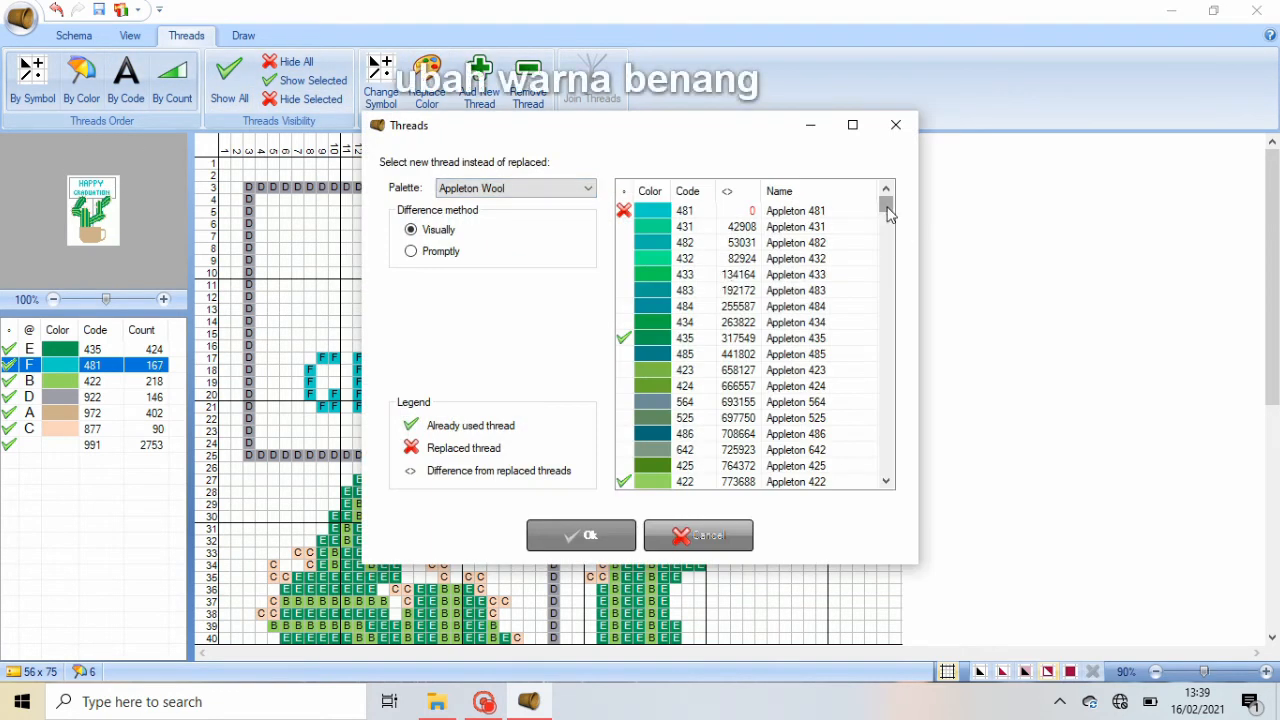
drag(888, 213, 887, 449)
drag(892, 398, 893, 212)
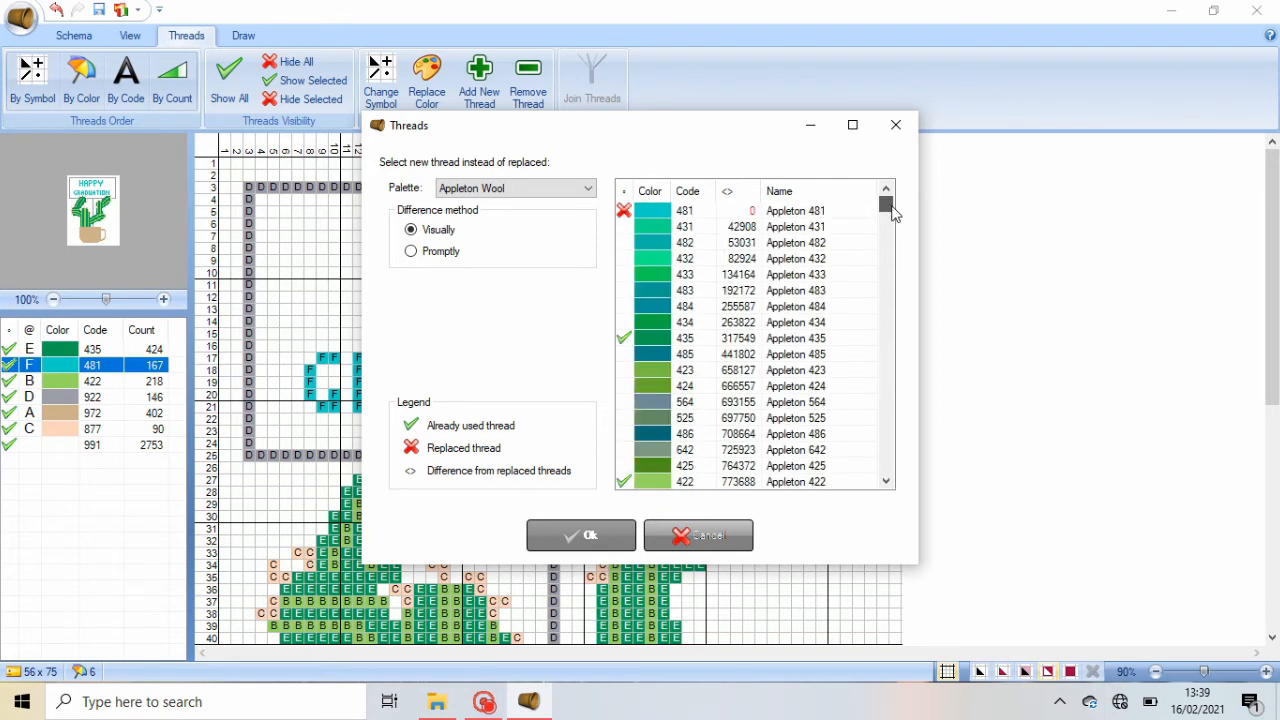
click(656, 305)
click(588, 535)
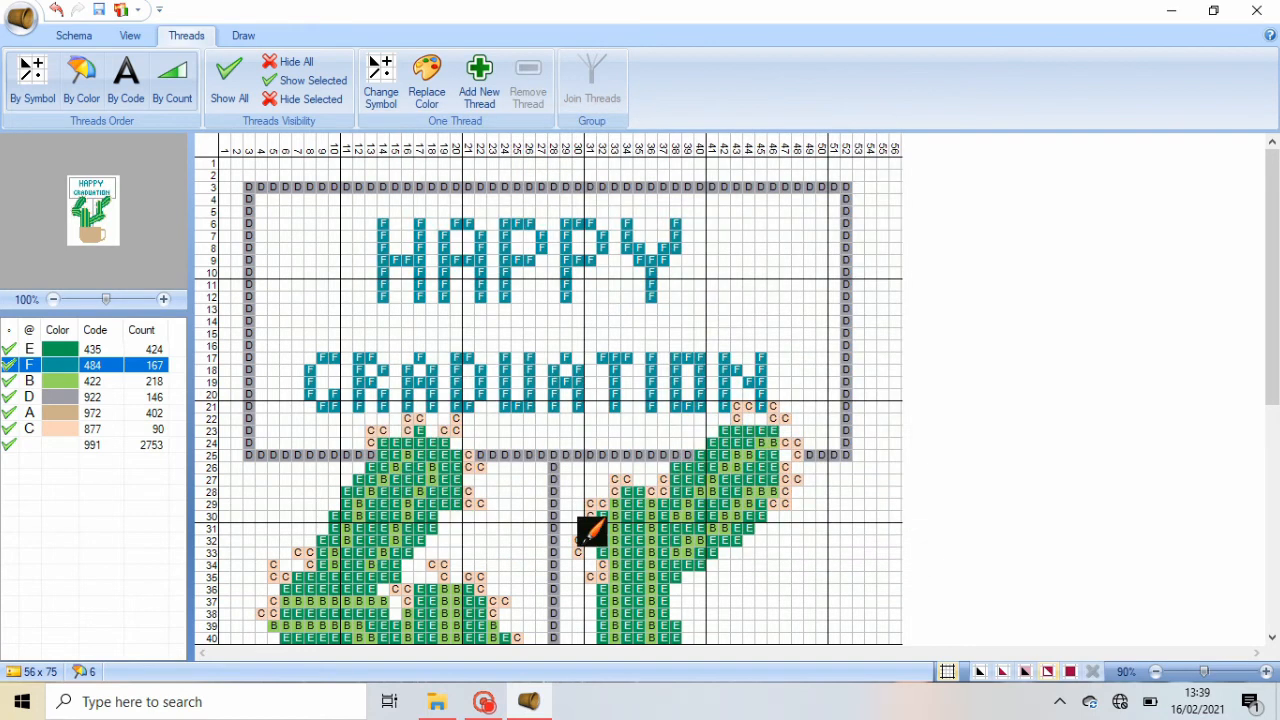
- Replace the gray thread 922 of the sign's border and post with Appleton 746
click(49, 396)
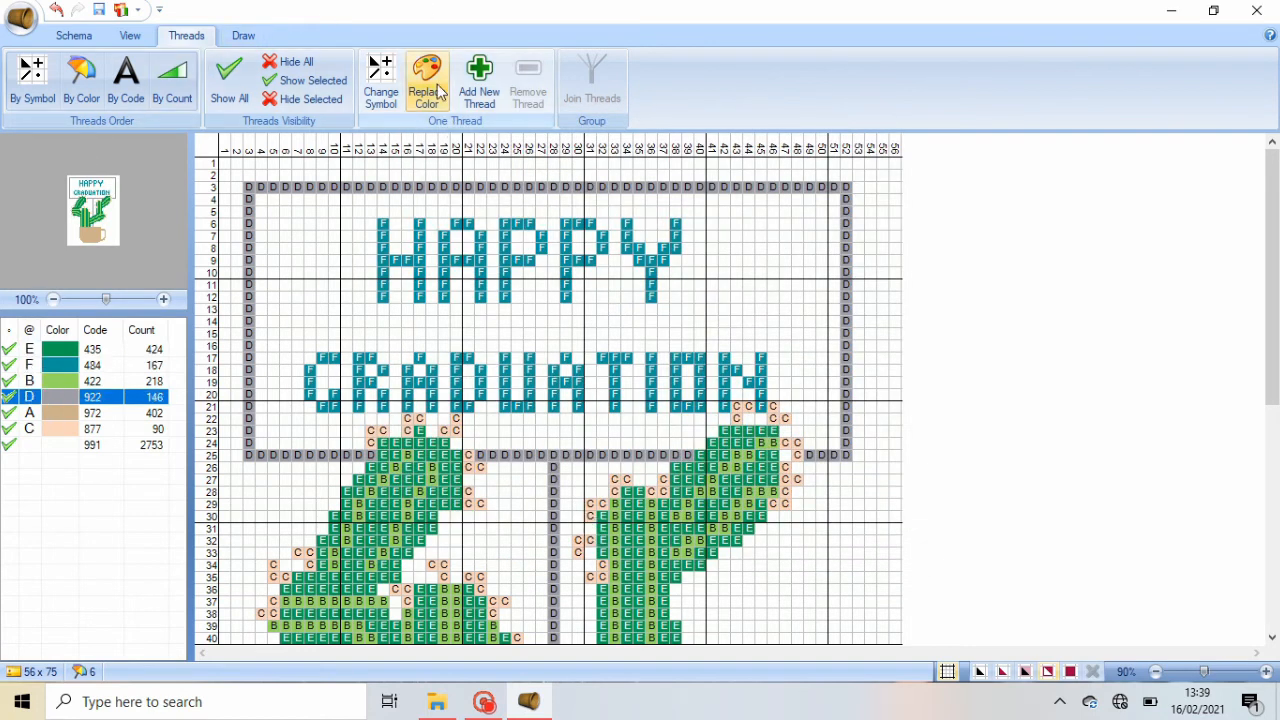
click(426, 80)
drag(889, 208, 888, 364)
click(700, 258)
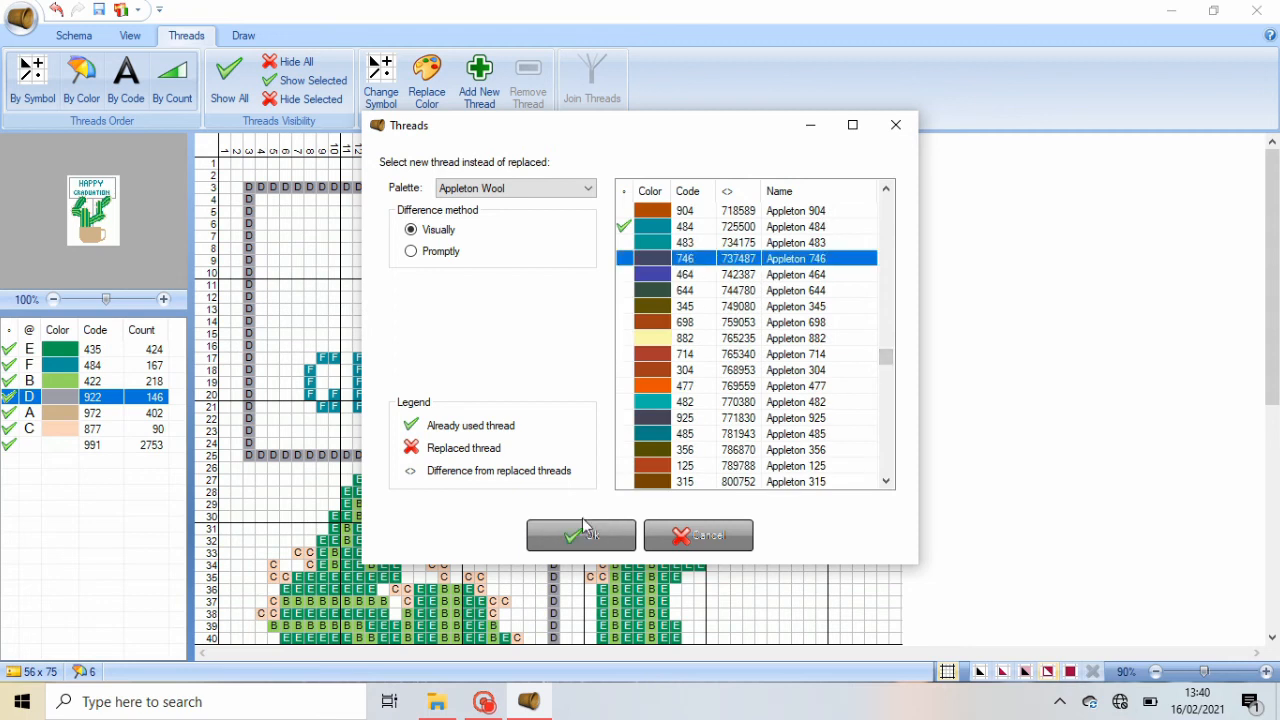
click(582, 533)
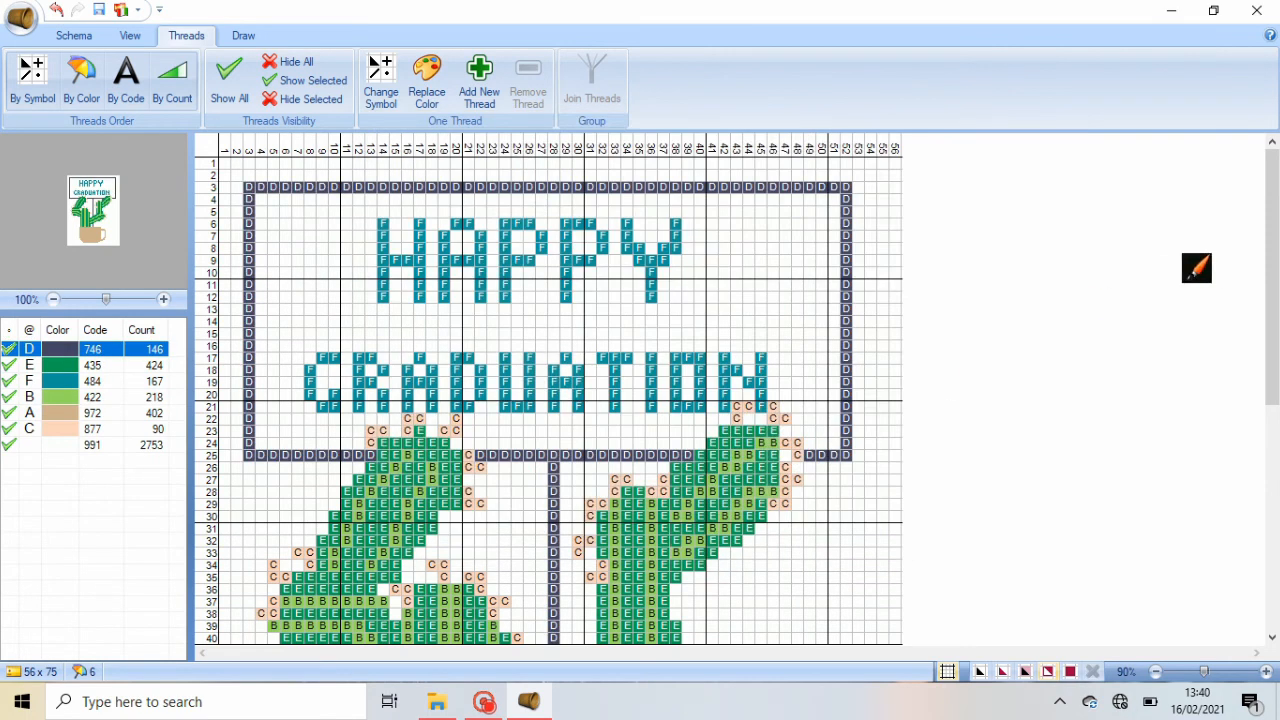
- Replace the mug's brown thread 972 with Appleton 331
drag(1275, 222, 1277, 430)
click(92, 412)
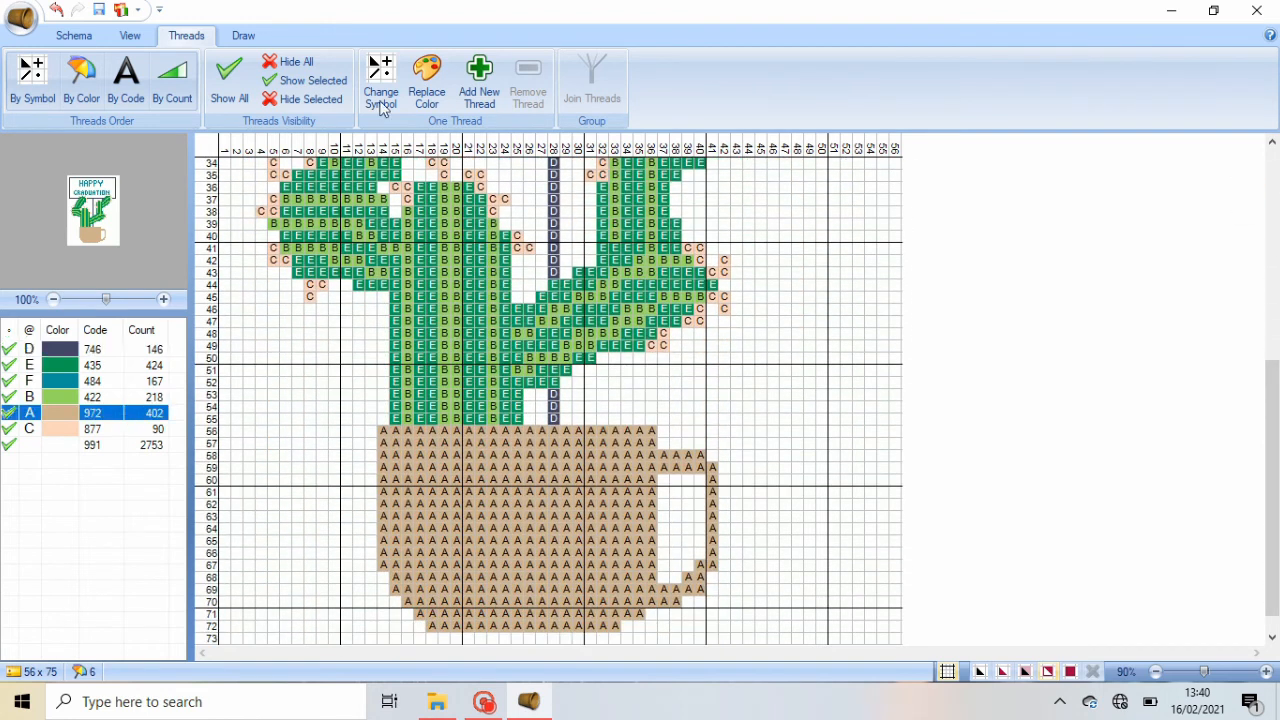
click(427, 80)
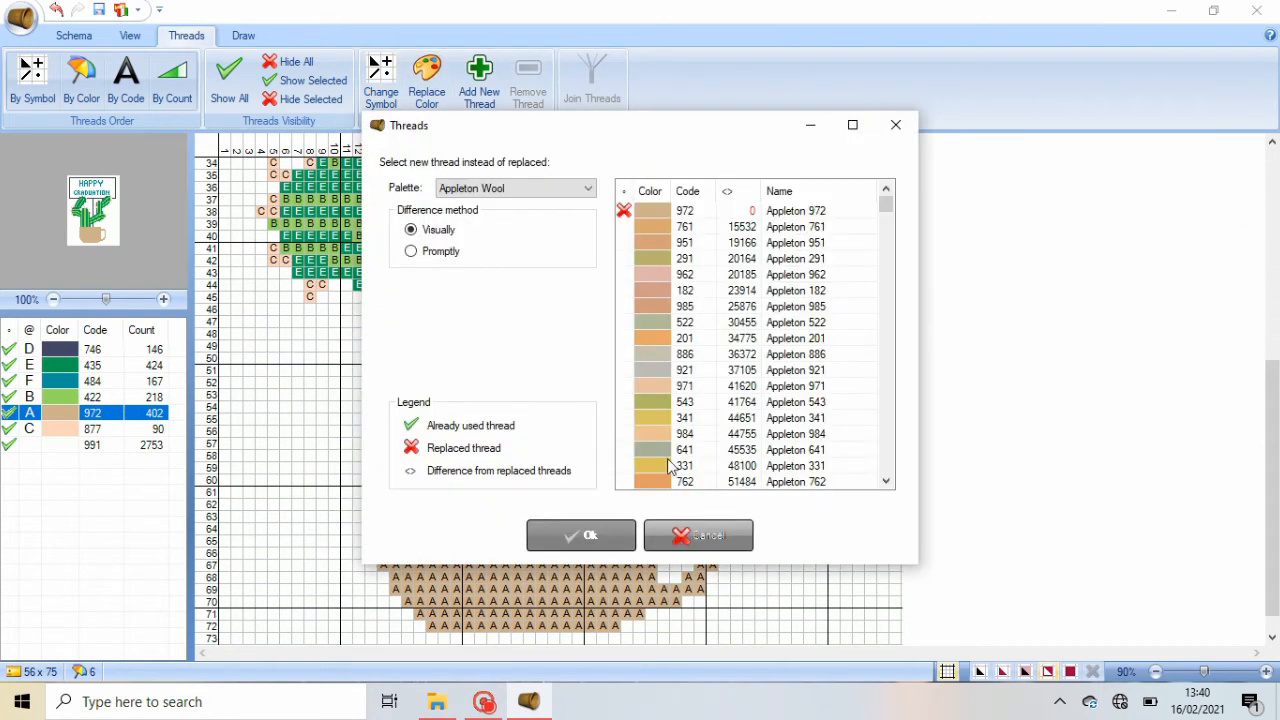
click(670, 466)
click(583, 535)
drag(1277, 422, 1277, 207)
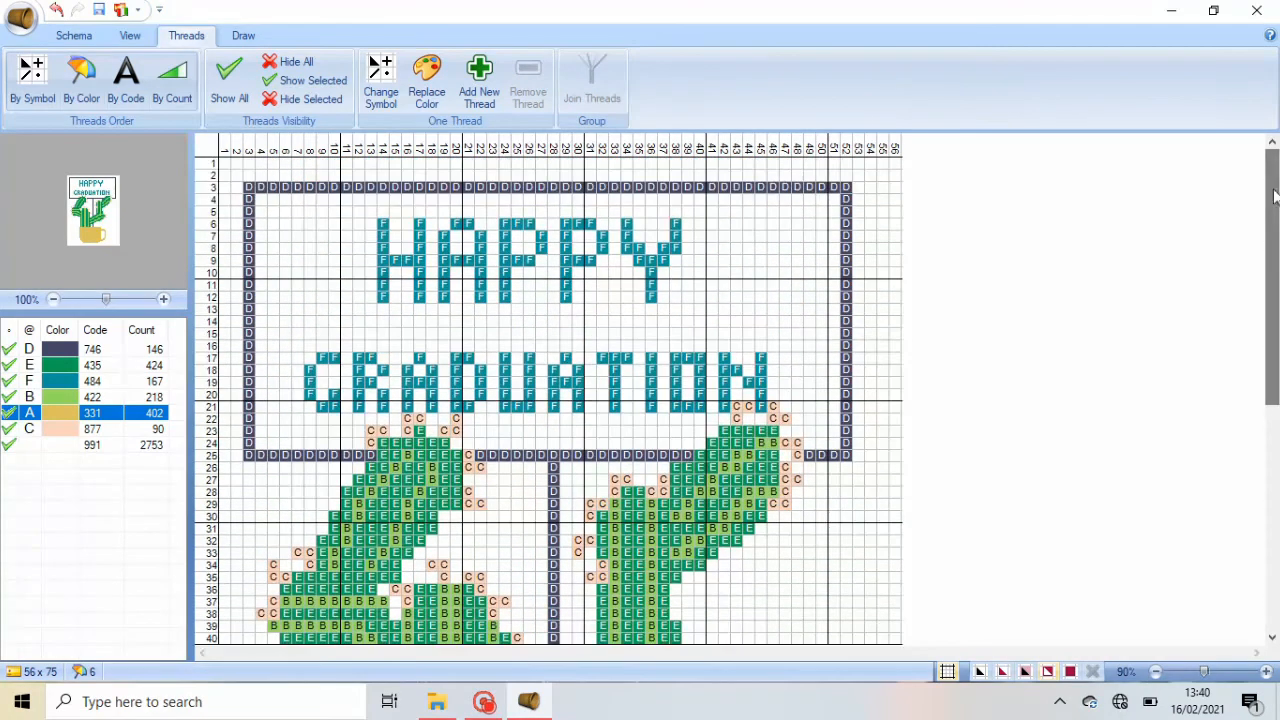
- Save the scheme as a Stitch Art Easy! document named HG 5 in the wisuda folder
click(21, 17)
mouse_move(44, 187)
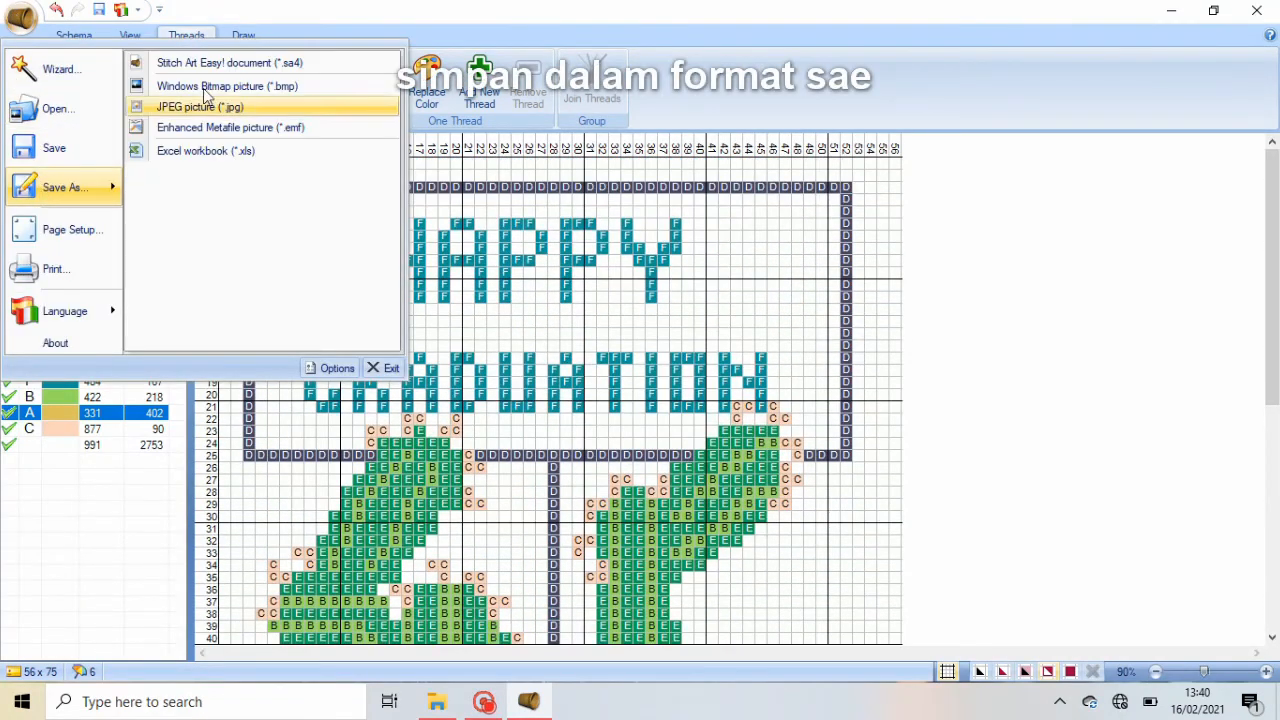
click(207, 58)
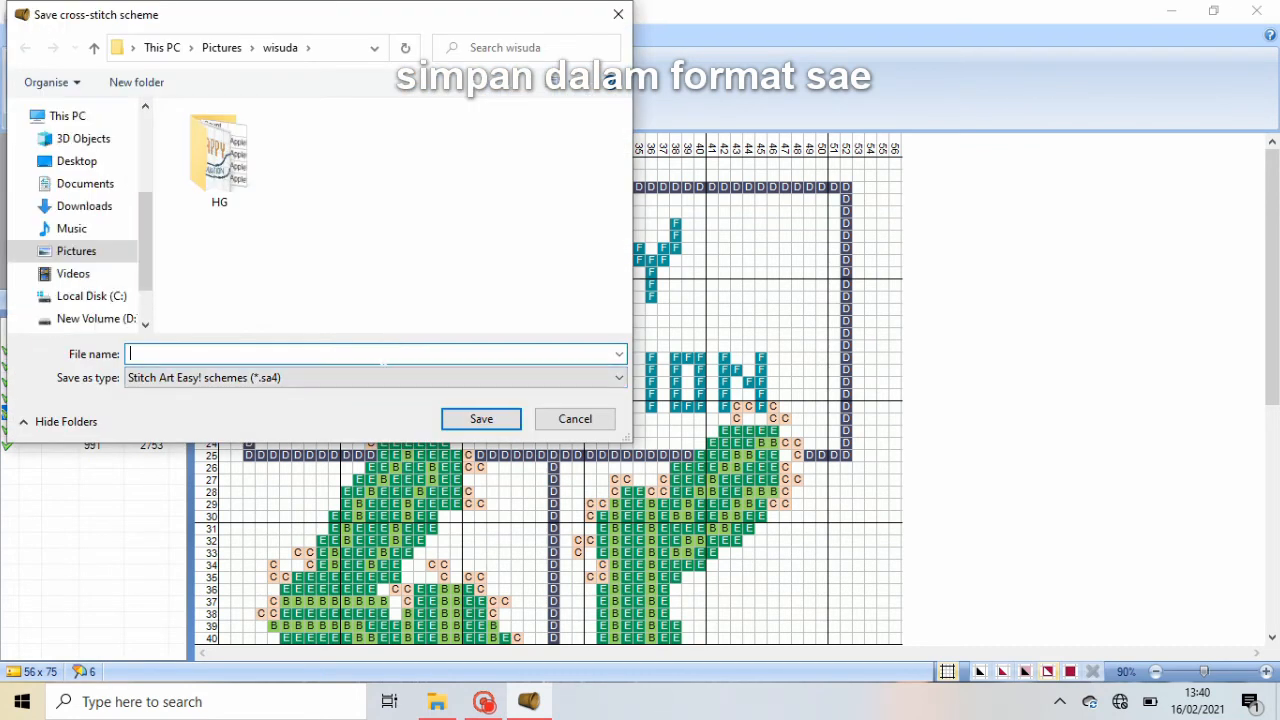
text(HG 5)
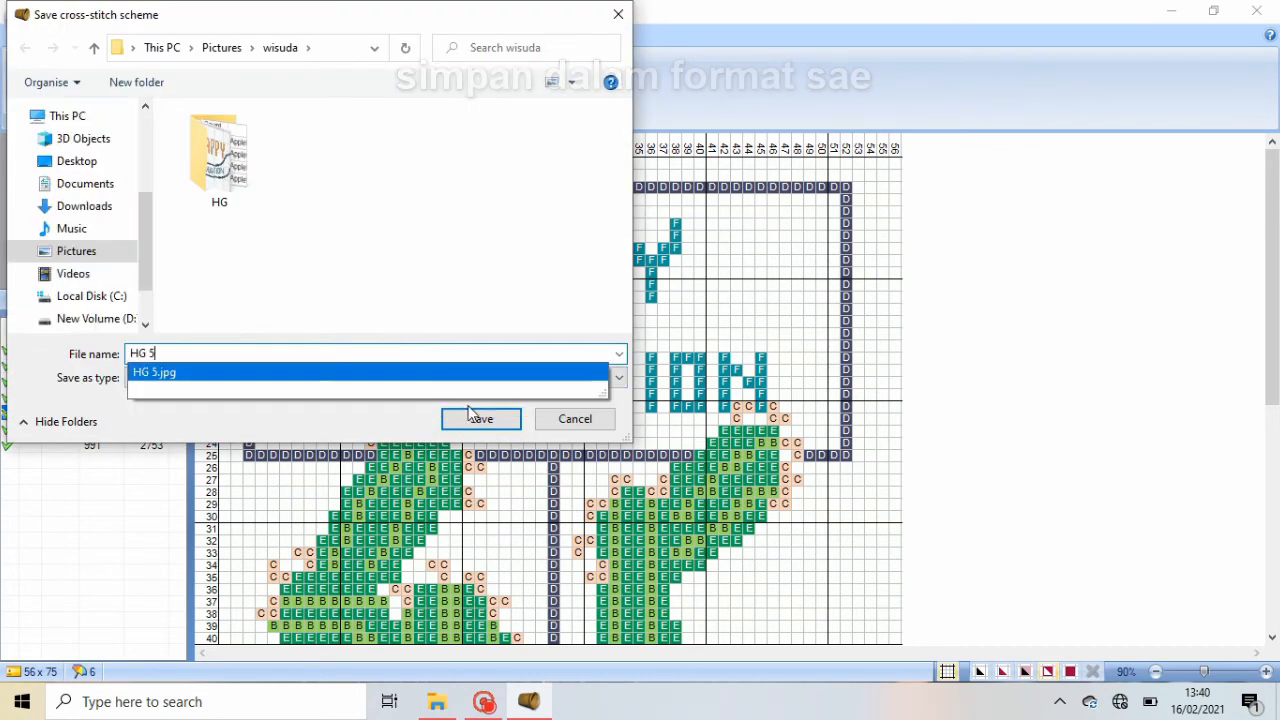
click(480, 420)
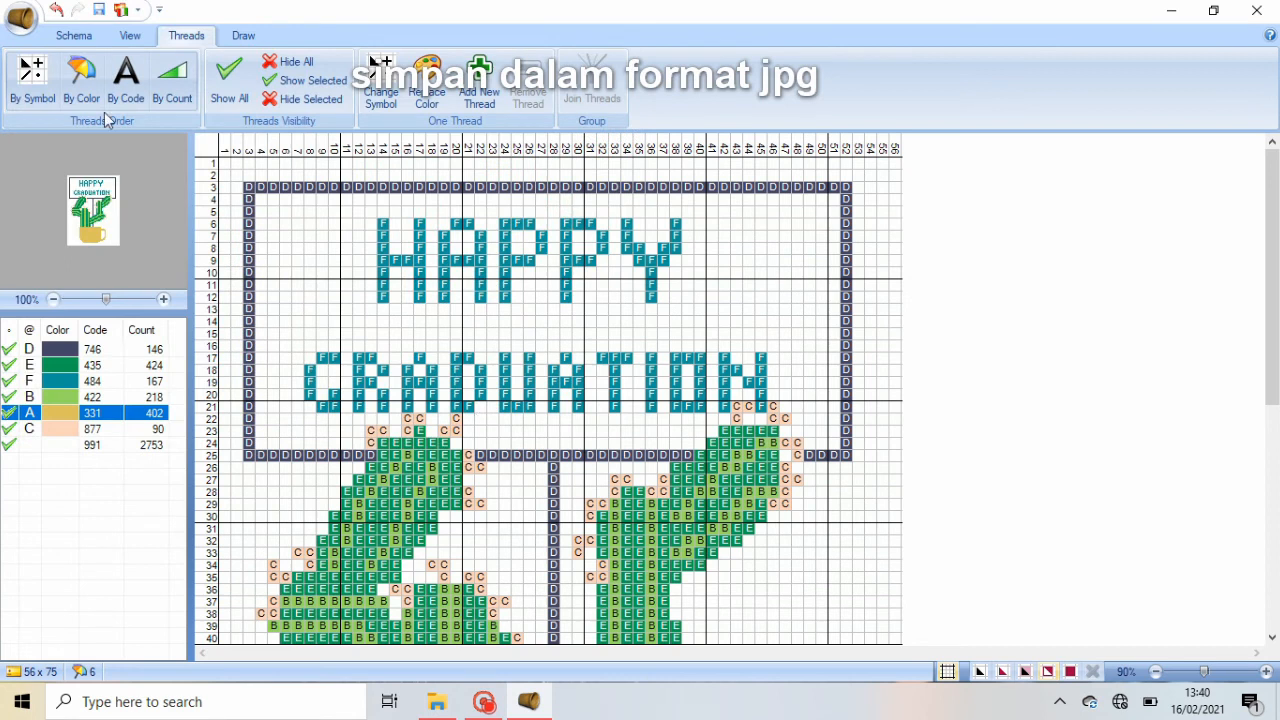
- Export the scheme as a JPEG picture named HG 5p in the wisuda folder
click(22, 18)
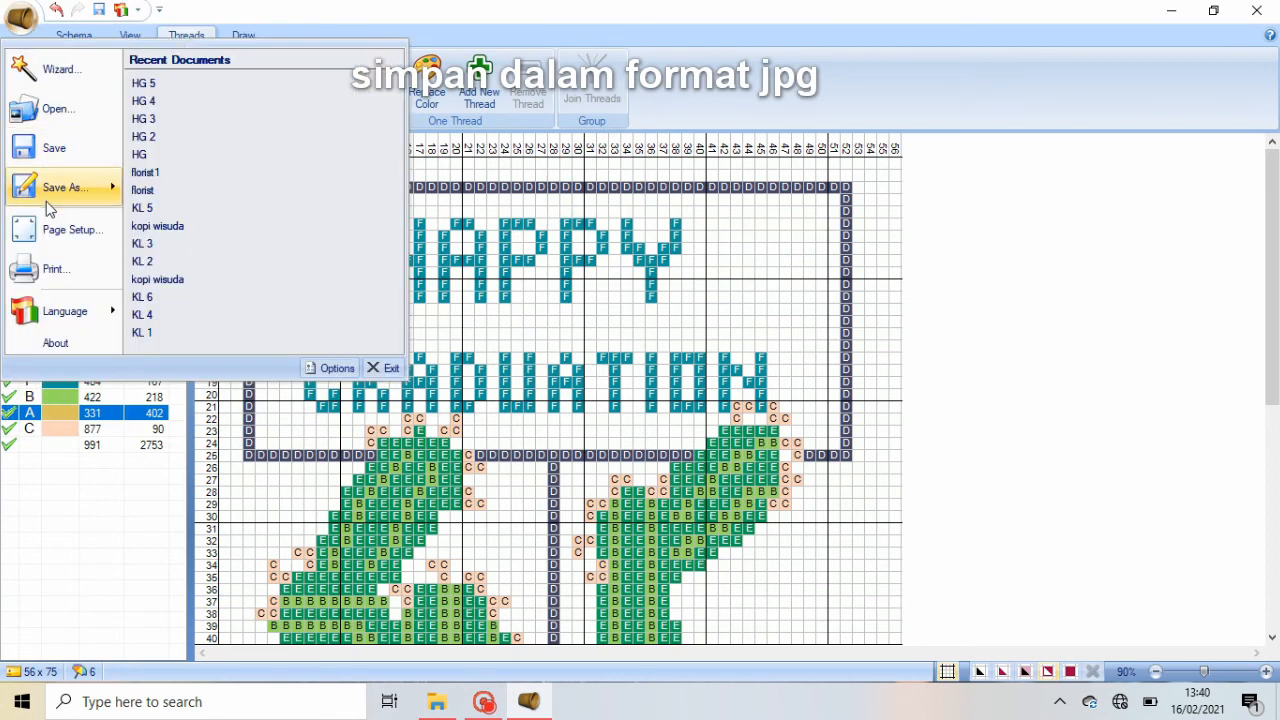
mouse_move(60, 187)
click(200, 106)
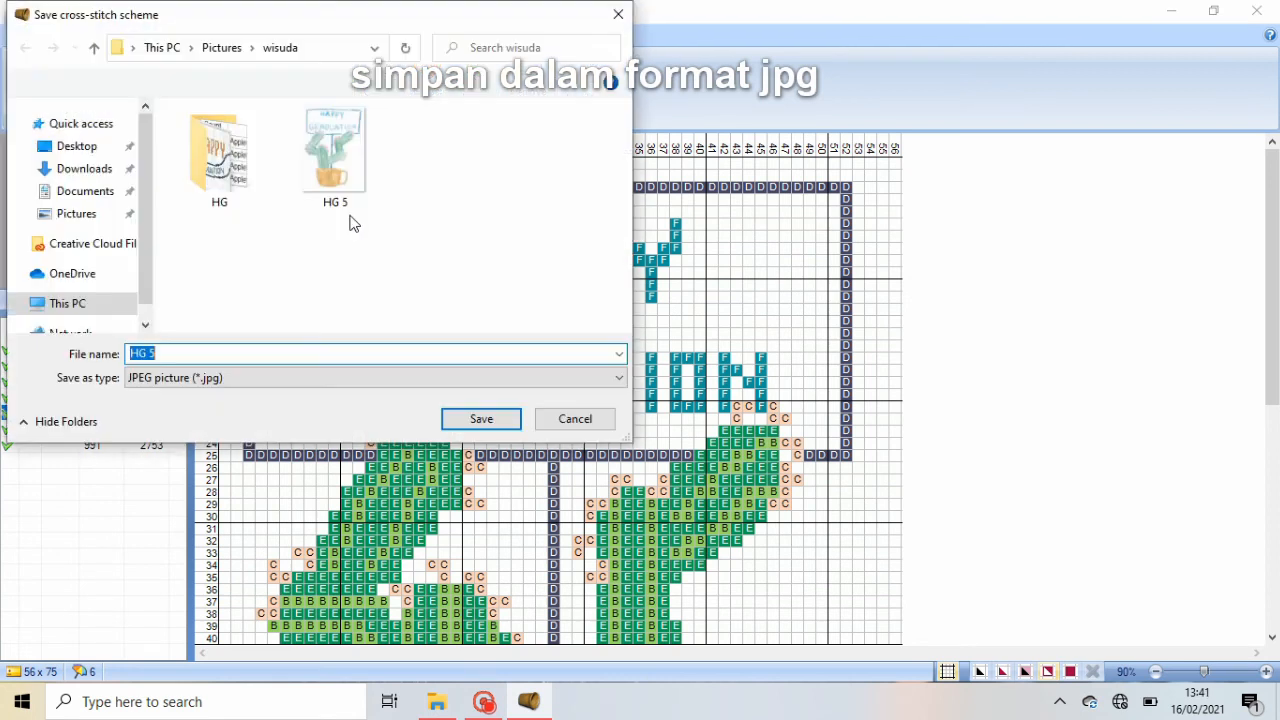
key(End)
text(p)
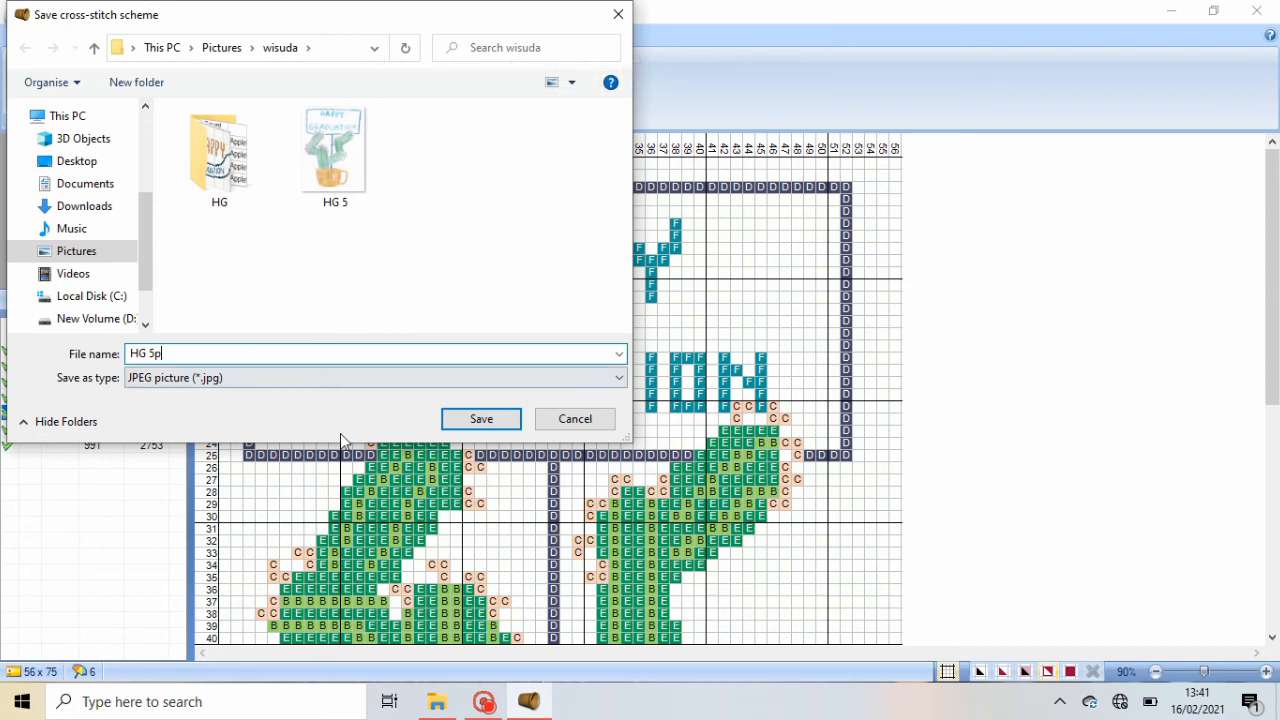
click(448, 424)
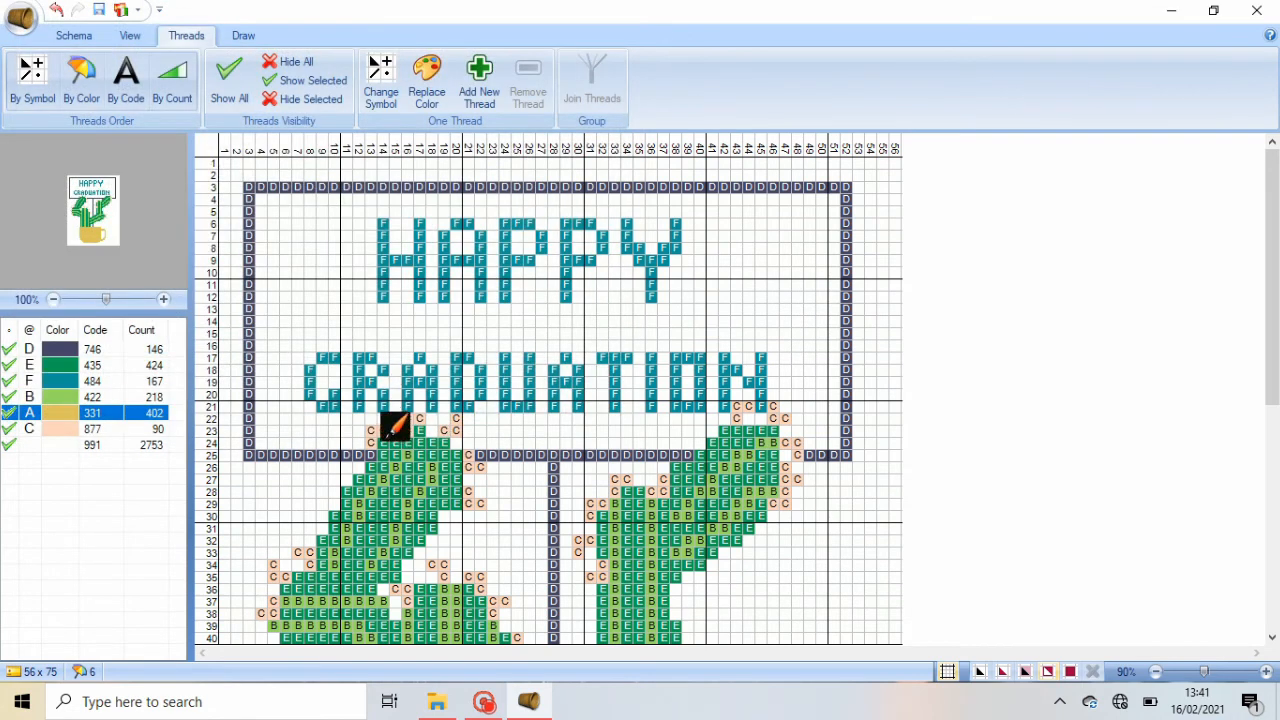
- Open the exported HG 5p.jpg in Photos and examine the enlarged cactus, mug and sign stitches
click(424, 708)
click(673, 278)
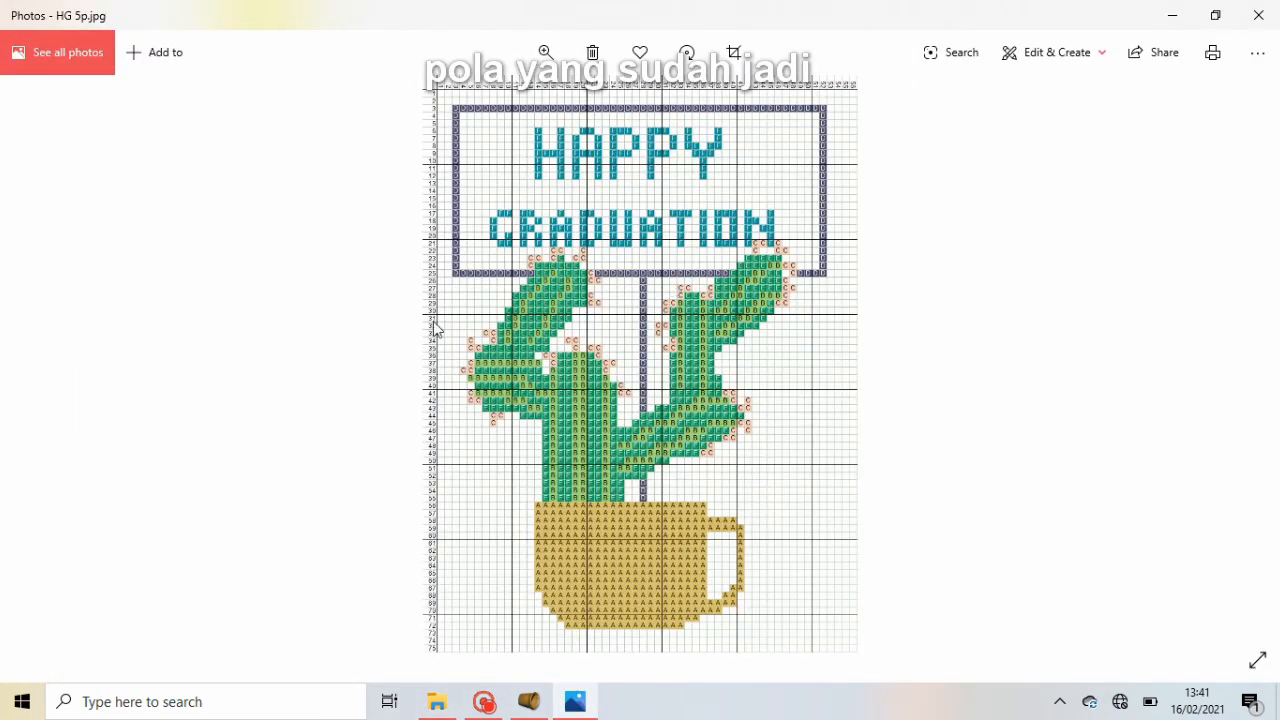
click(549, 48)
click(483, 104)
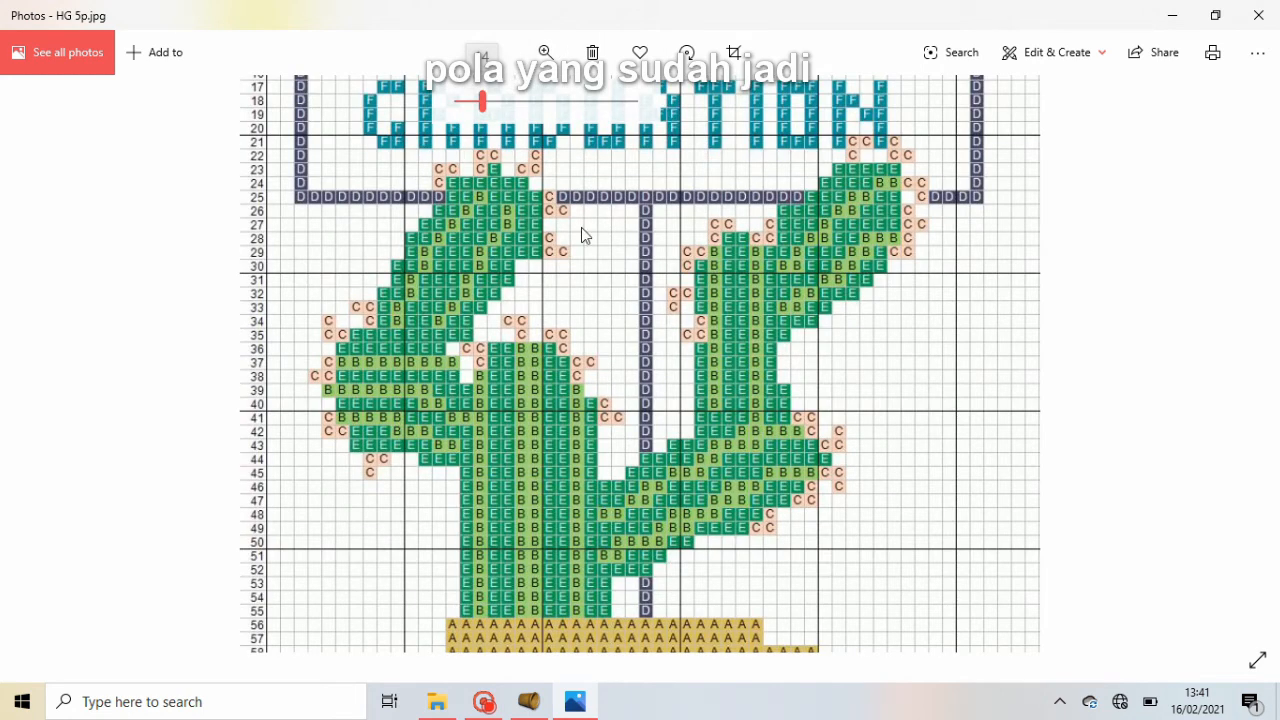
mouse_move(708, 304)
mouse_down()
mouse_move(687, 520)
mouse_move(714, 295)
mouse_up()
drag(771, 586, 808, 427)
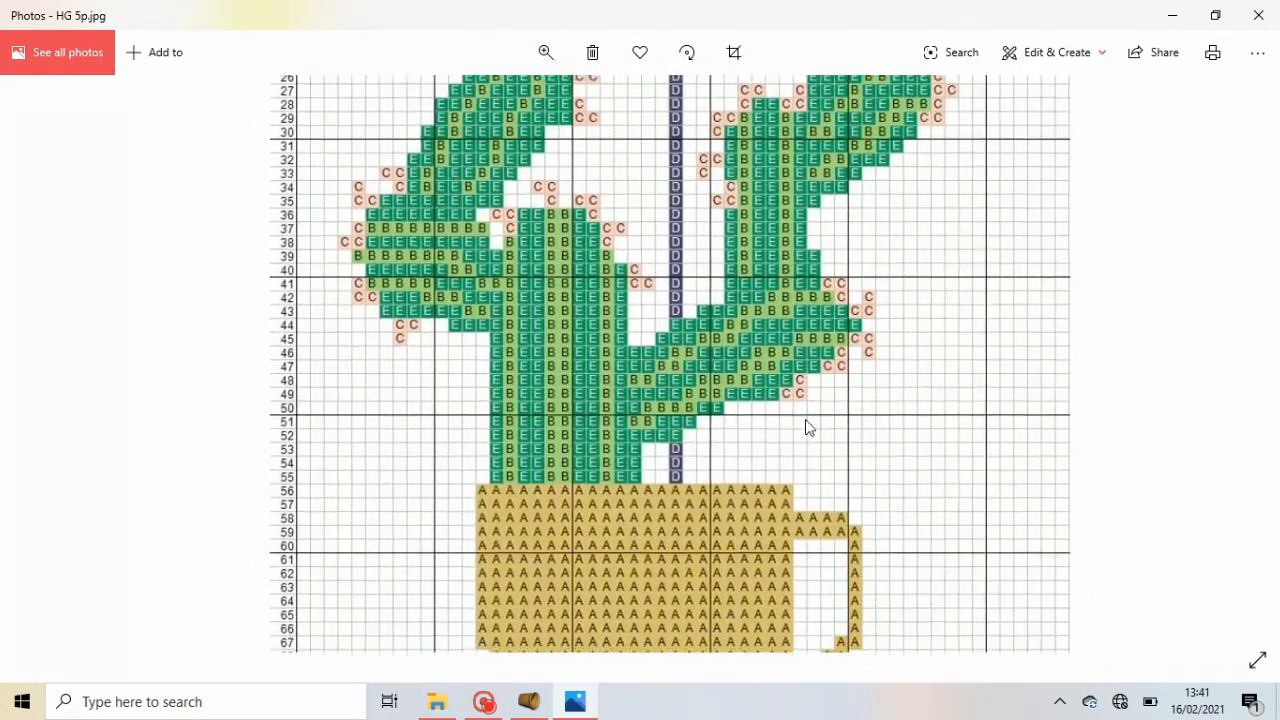
drag(820, 558, 854, 435)
drag(860, 425, 863, 666)
- Return the pattern picture to full view and bring up the thread color chart HG 5p.Colors.jpg
click(546, 52)
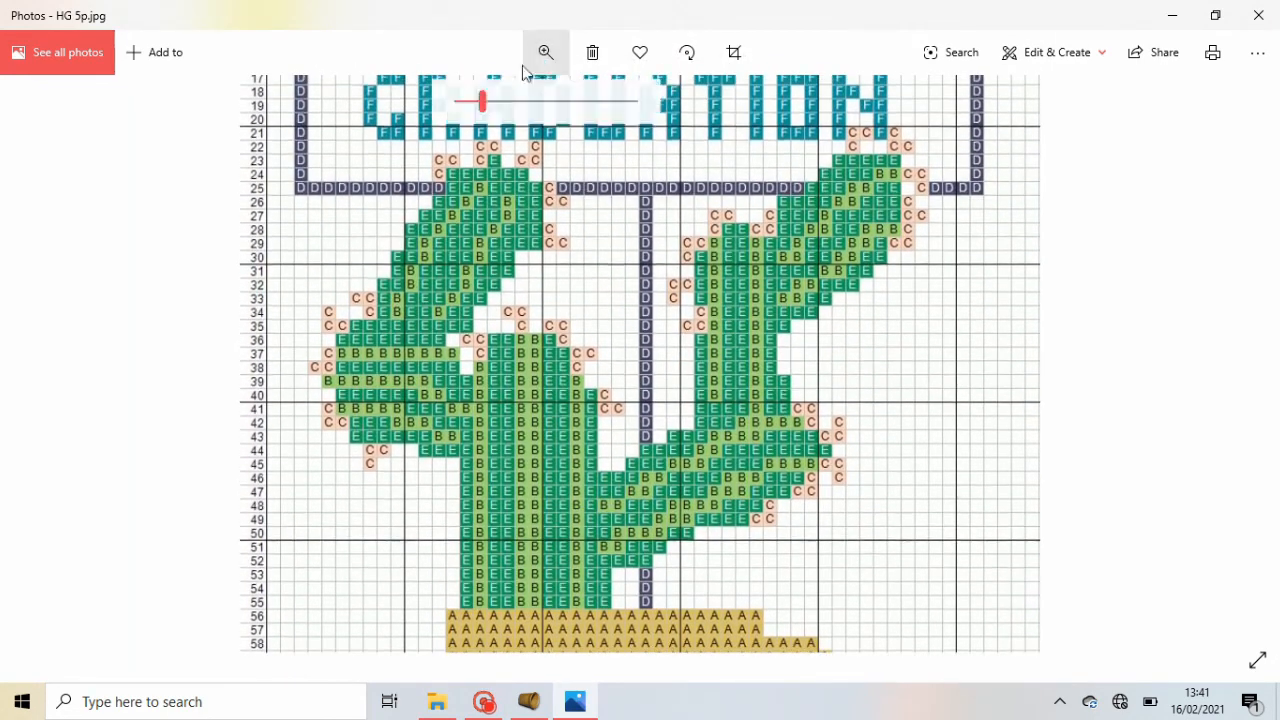
drag(486, 101, 449, 106)
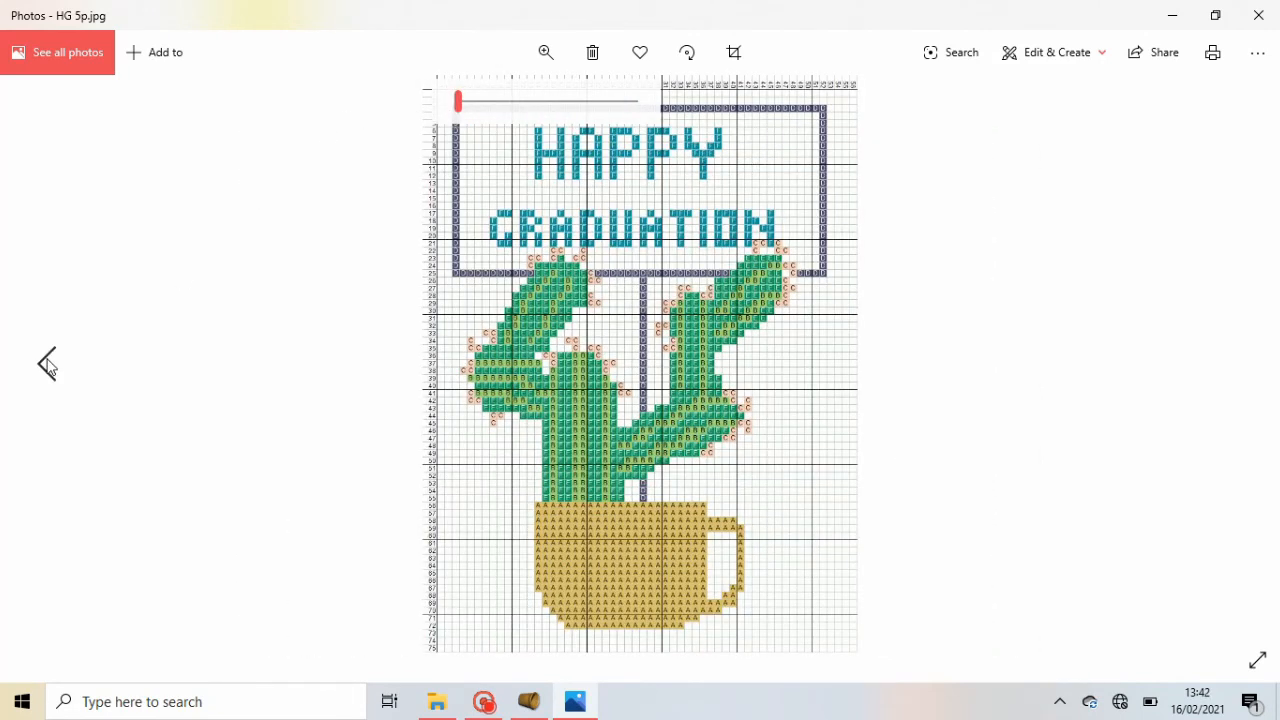
click(47, 365)
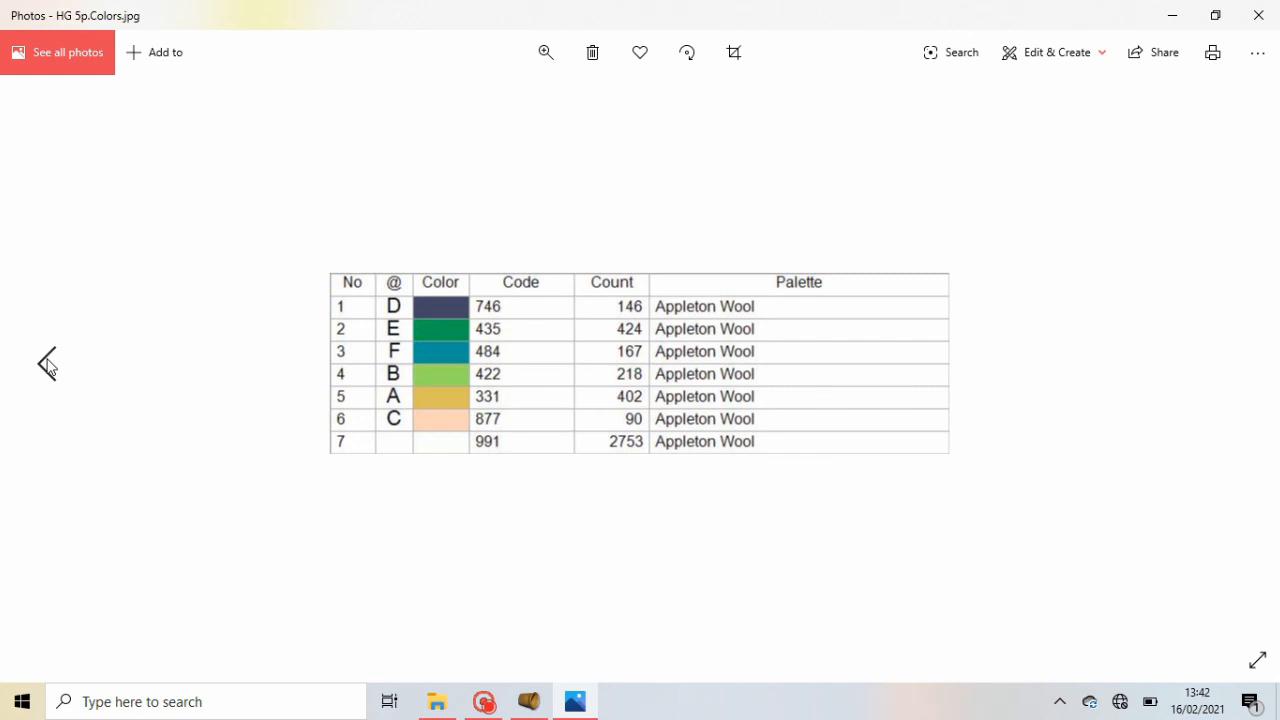